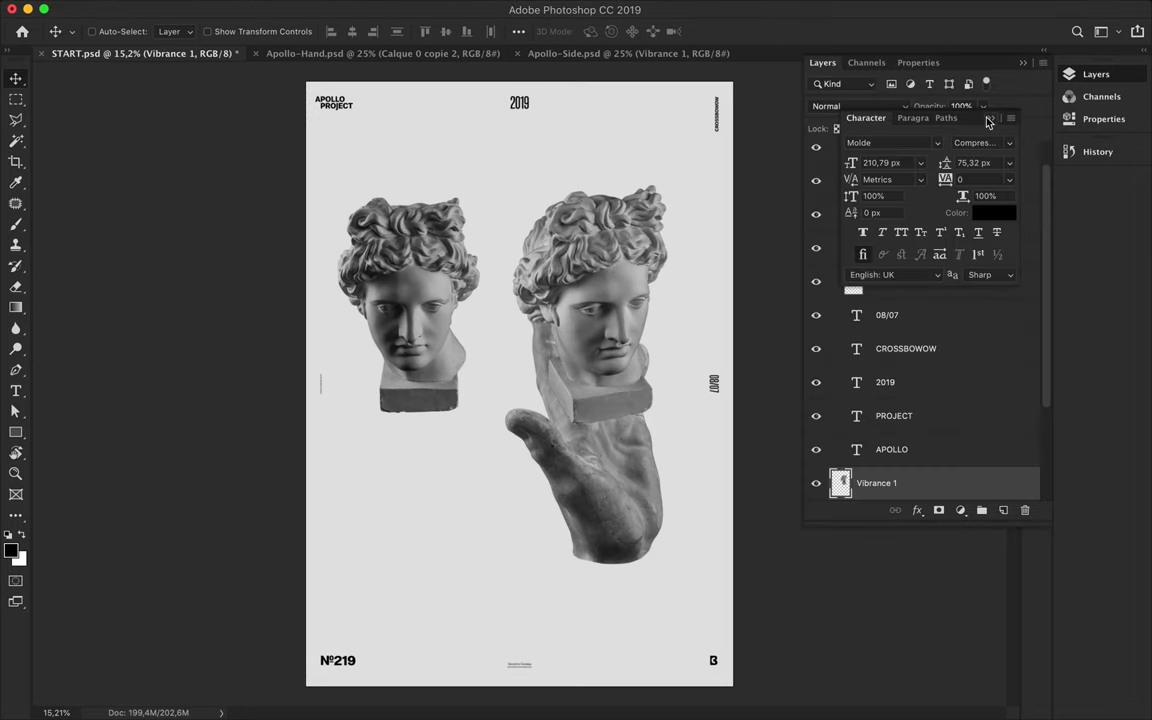
Close the Character panel and add a Levels adjustment clipped to the head below.
{"action": "left_click", "coordinate": [990, 118]}
{"action": "scroll", "coordinate": [841, 352], "scroll_direction": "down", "scroll_amount": 3}
{"action": "left_click", "coordinate": [960, 510]}
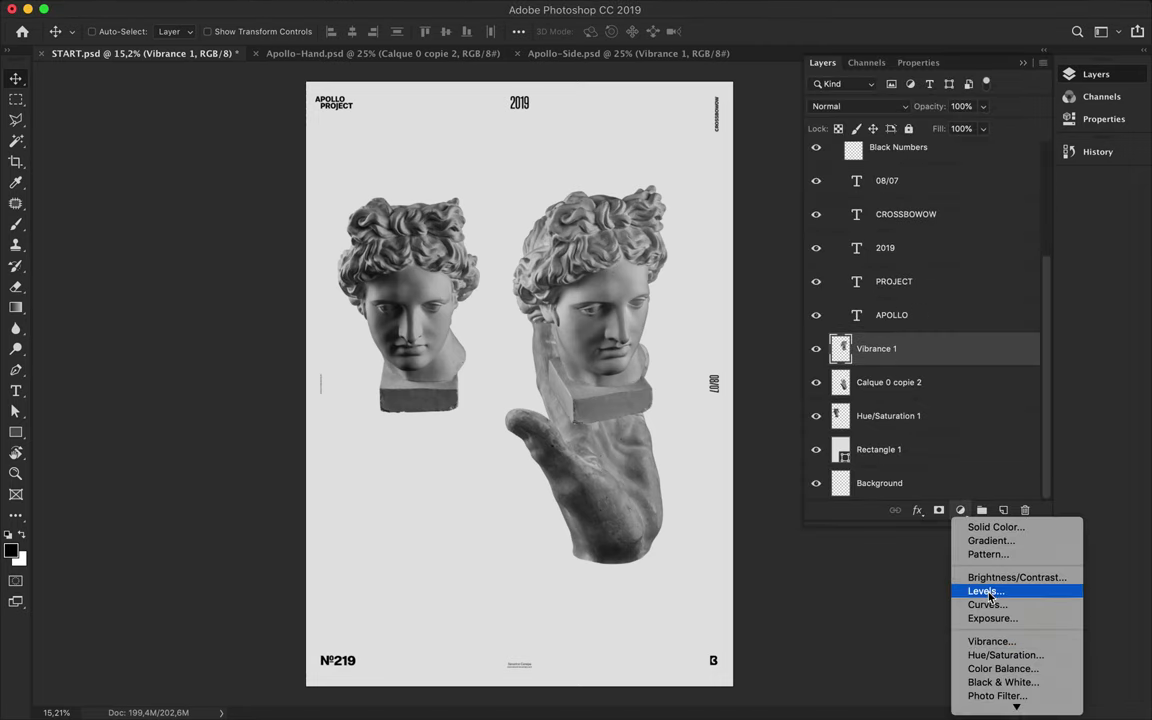
{"action": "left_click", "coordinate": [985, 591]}
{"action": "key", "text": "ctrl+alt+g"}
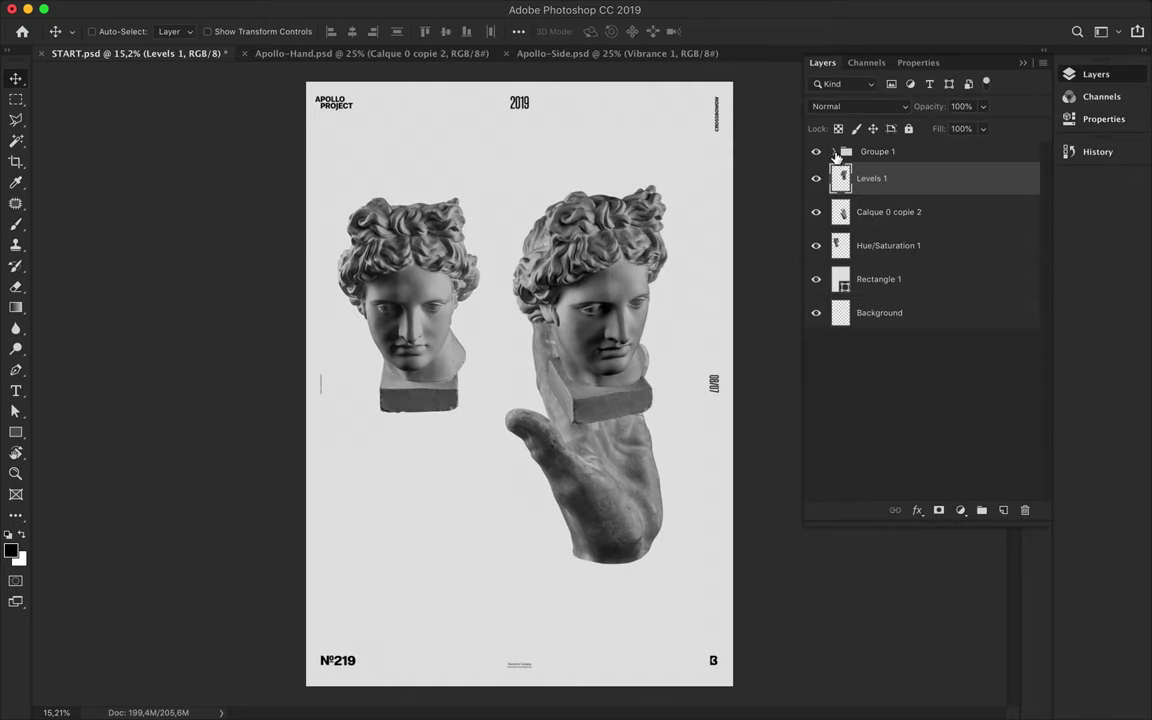
Move the hand down below the two heads and add a Gradient Map adjustment.
{"action": "left_click_drag", "start_coordinate": [493, 440], "coordinate": [510, 455]}
{"action": "left_click", "coordinate": [878, 151]}
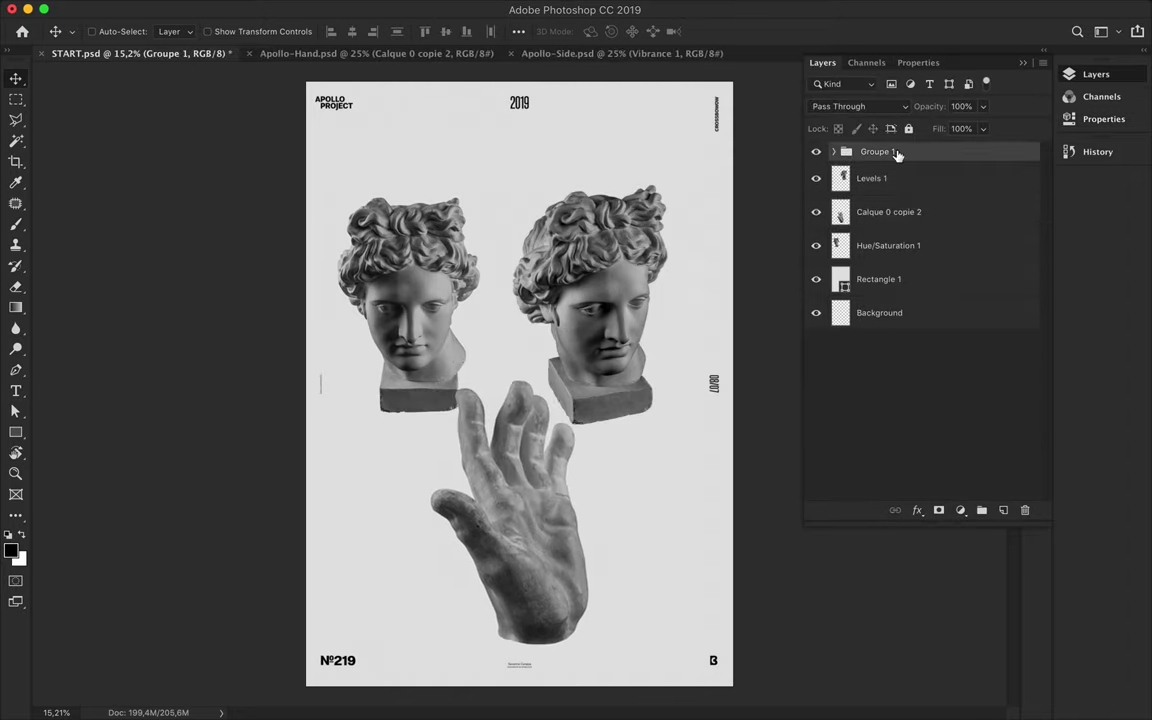
{"action": "left_click", "coordinate": [960, 510]}
{"action": "left_click", "coordinate": [1002, 691]}
{"action": "left_click", "coordinate": [900, 116]}
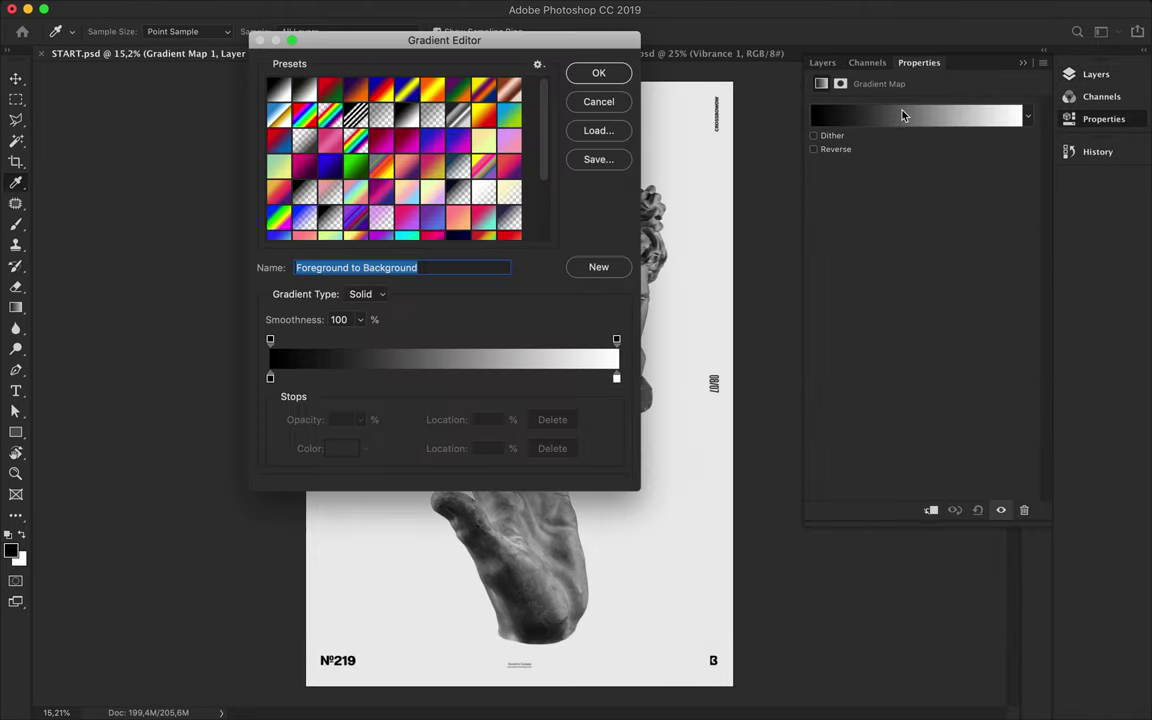
Set the gradient map's stops to run from peach through pink to blue.
{"action": "left_click", "coordinate": [367, 179]}
{"action": "left_click_drag", "start_coordinate": [395, 52], "coordinate": [897, 148]}
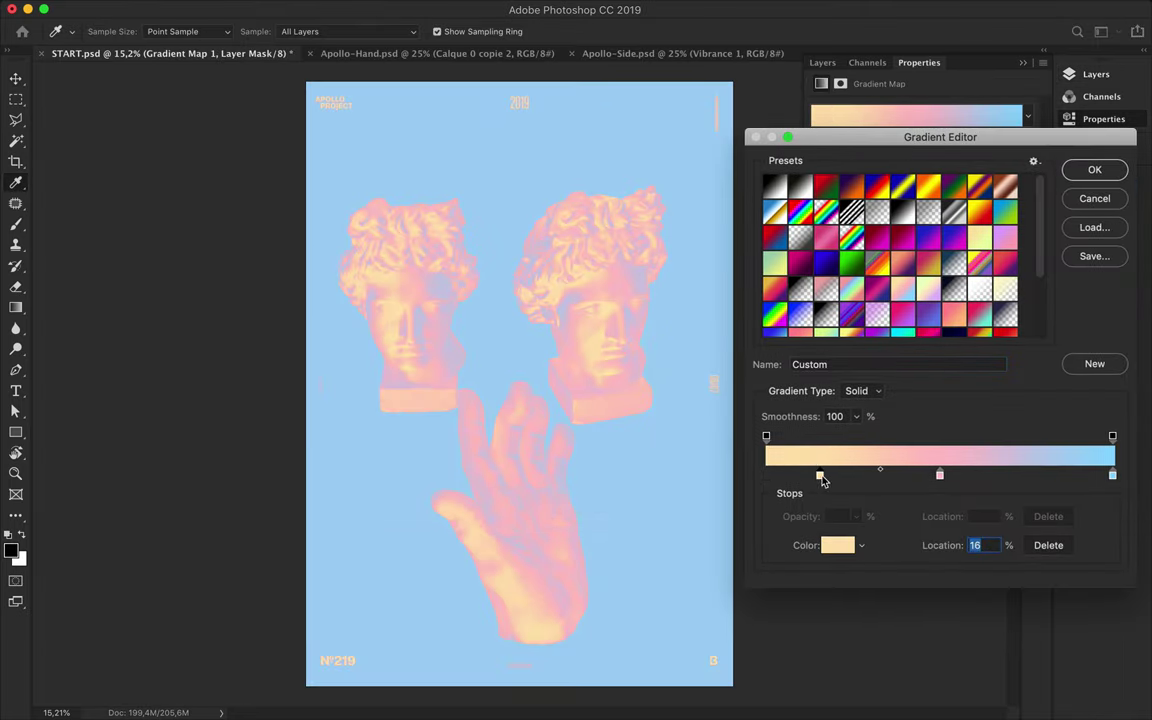
{"action": "left_click_drag", "start_coordinate": [820, 476], "coordinate": [1124, 484]}
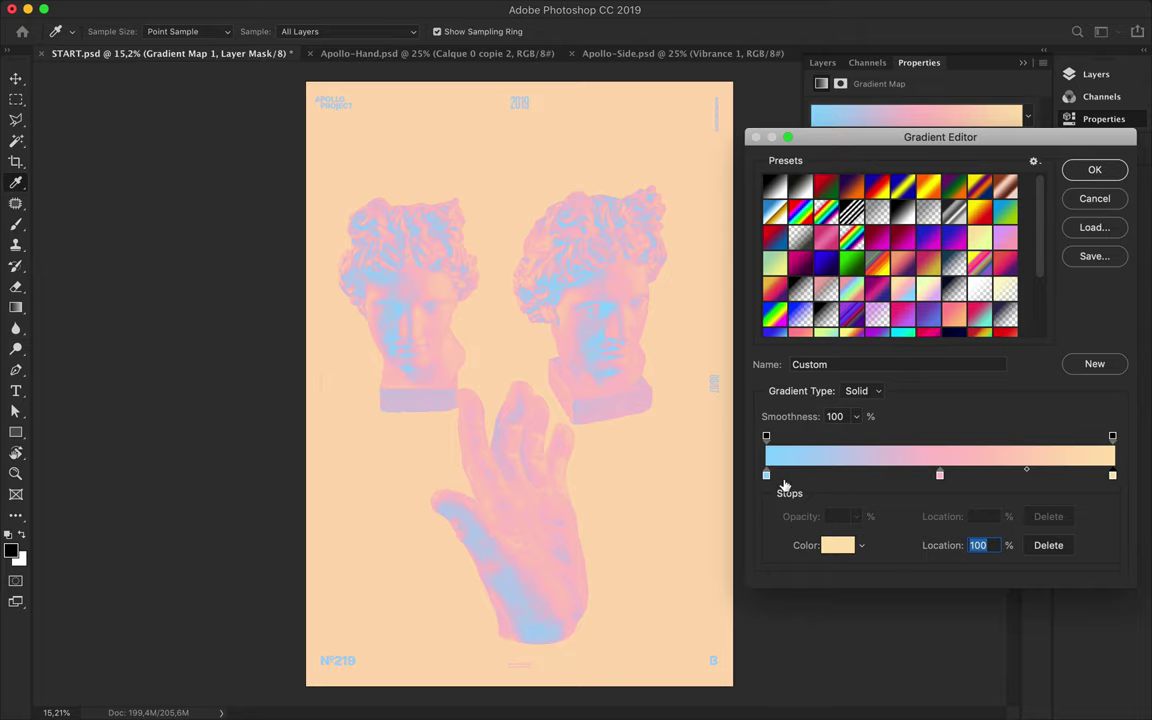
{"action": "left_click_drag", "start_coordinate": [766, 476], "coordinate": [1026, 477]}
{"action": "left_click_drag", "start_coordinate": [1112, 476], "coordinate": [766, 476]}
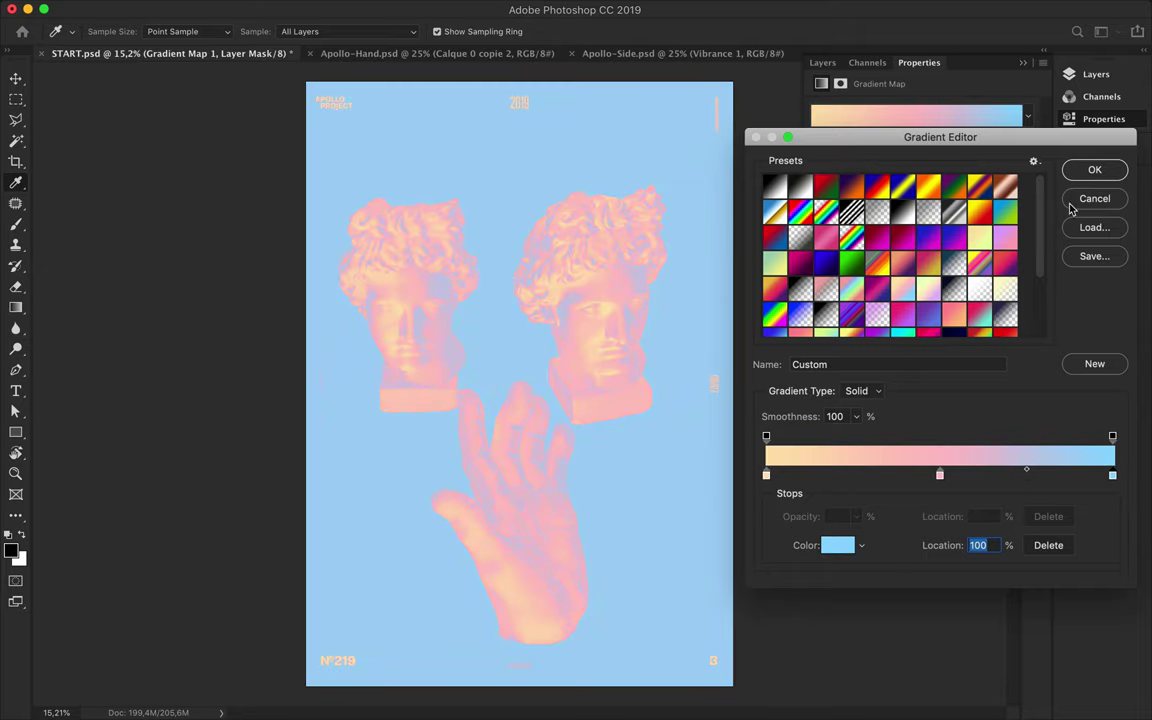
{"action": "left_click", "coordinate": [1090, 173]}
Leave Reverse off, enable Dither, and shift the left head slightly on the poster.
{"action": "left_click", "coordinate": [813, 149]}
{"action": "left_click", "coordinate": [813, 149]}
{"action": "left_click", "coordinate": [813, 136]}
{"action": "left_click", "coordinate": [1088, 74]}
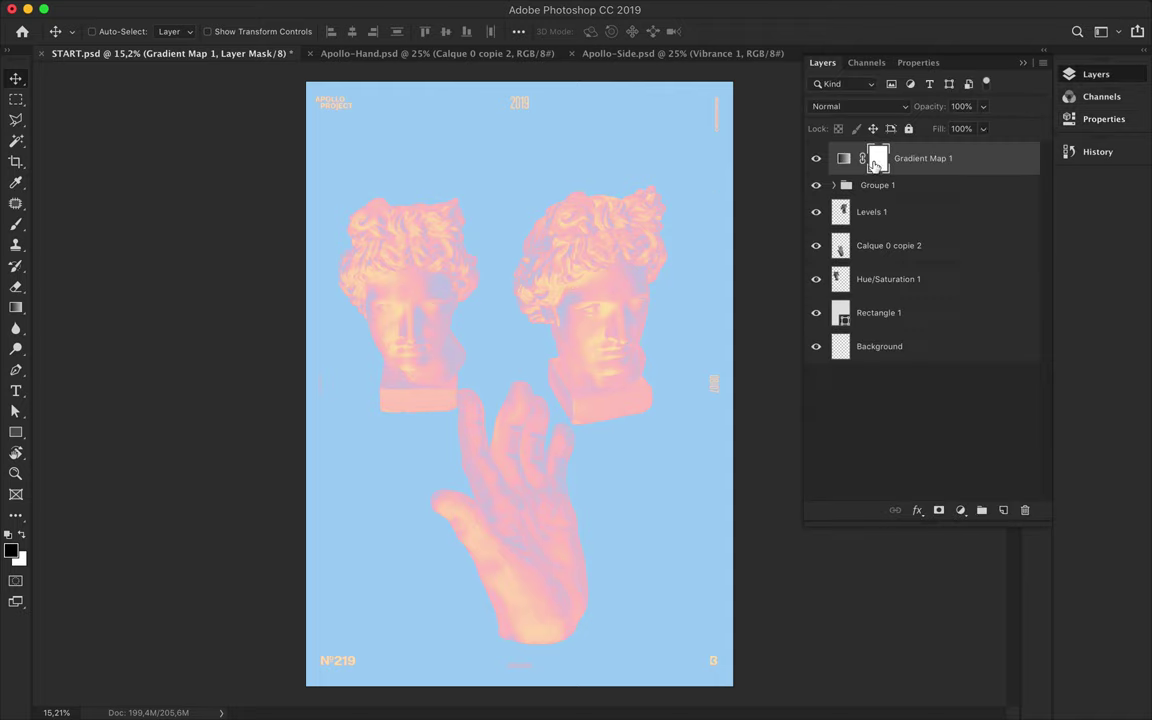
{"action": "left_click_drag", "start_coordinate": [437, 301], "coordinate": [427, 311]}
Free Transform the left and right heads in turn and commit each.
{"action": "key", "text": "ctrl+t"}
{"action": "key", "text": "Return"}
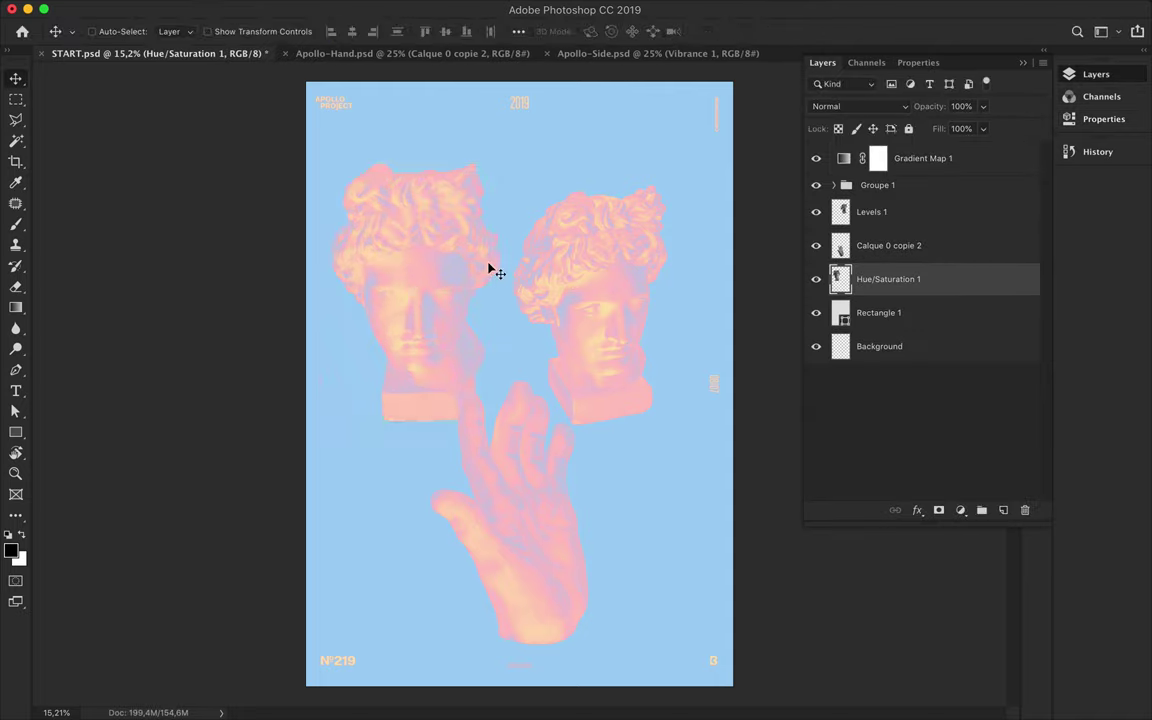
{"action": "left_click", "coordinate": [494, 267]}
{"action": "key", "text": "ctrl+t"}
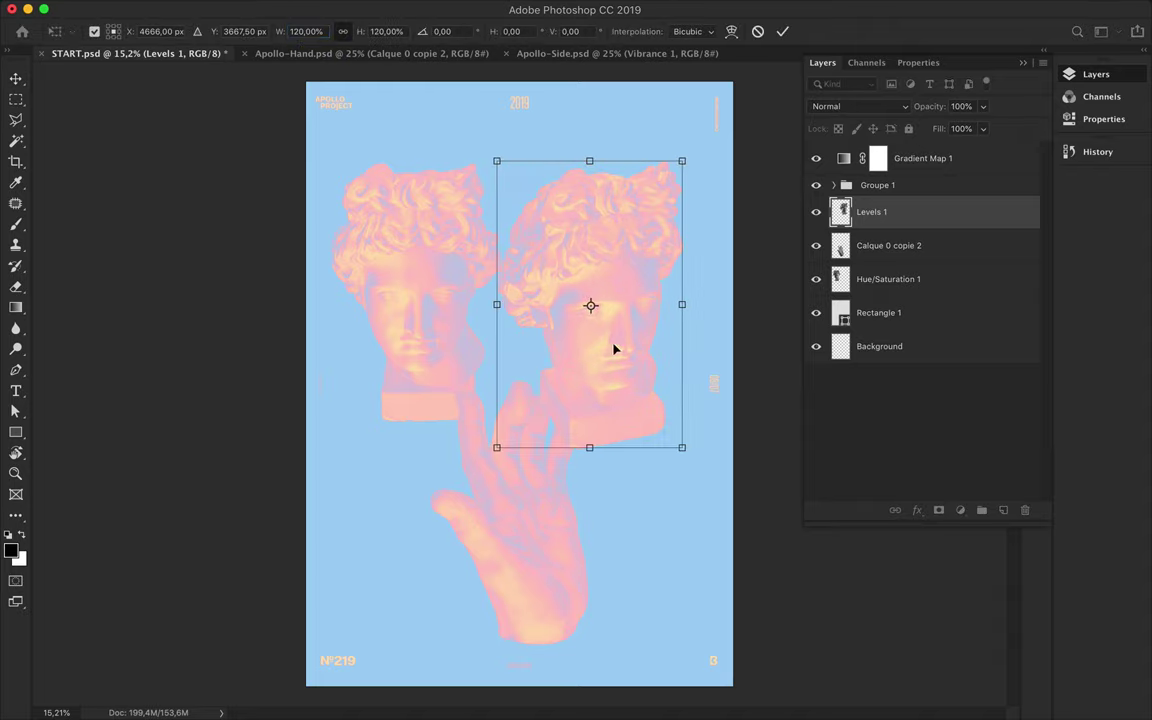
{"action": "key", "text": "Return"}
{"action": "left_click", "coordinate": [512, 440]}
Scale the hand to 120% and move it into place.
{"action": "key", "text": "ctrl+t"}
{"action": "left_click", "coordinate": [305, 31]}
{"action": "type", "text": "120"}
{"action": "key", "text": "Return"}
{"action": "key", "text": "Return"}
{"action": "mouse_move", "coordinate": [556, 480]}
{"action": "left_mouse_down"}
{"action": "mouse_move", "coordinate": [490, 368]}
{"action": "mouse_move", "coordinate": [642, 361]}
{"action": "left_mouse_up"}
Hide both heads, duplicate the hand layer, and hide the original hand.
{"action": "left_click", "coordinate": [816, 211]}
{"action": "left_click", "coordinate": [816, 279]}
{"action": "key", "text": "ctrl+j"}
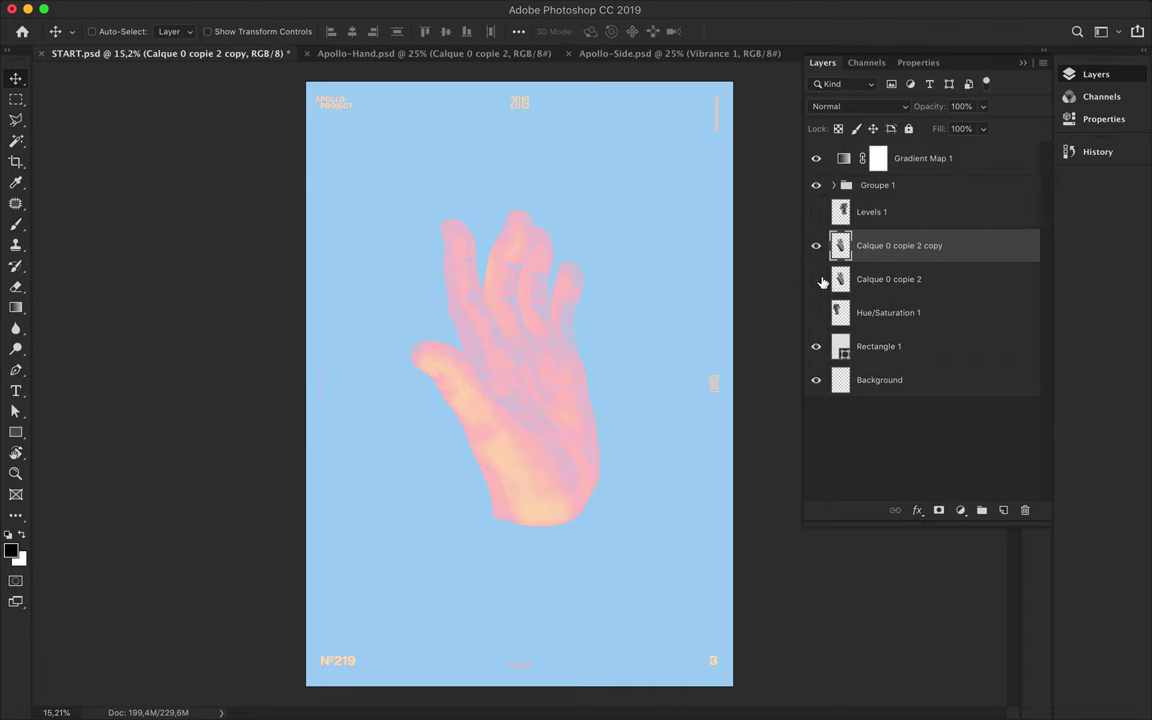
{"action": "left_click", "coordinate": [816, 279]}
Lasso part of the hand, cut it to its own layer and offset it, then undo.
{"action": "key", "text": "l"}
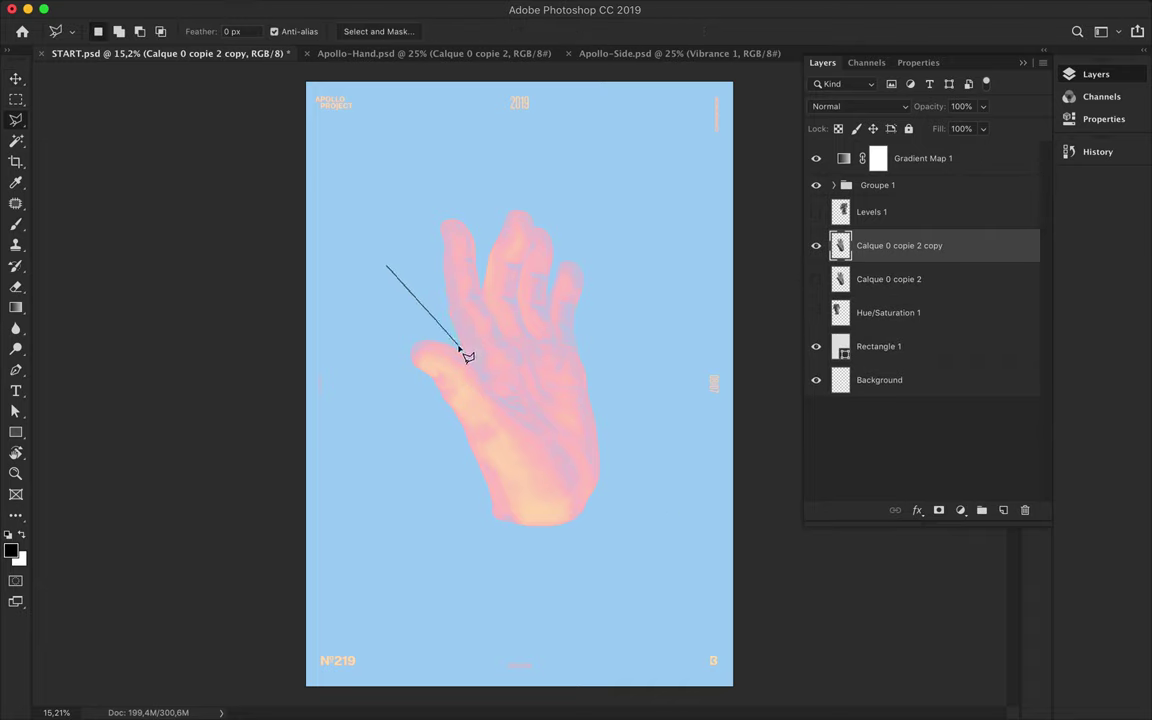
{"action": "key", "text": "ctrl+shift+j"}
{"action": "key", "text": "v"}
{"action": "left_click_drag", "start_coordinate": [432, 357], "coordinate": [486, 501]}
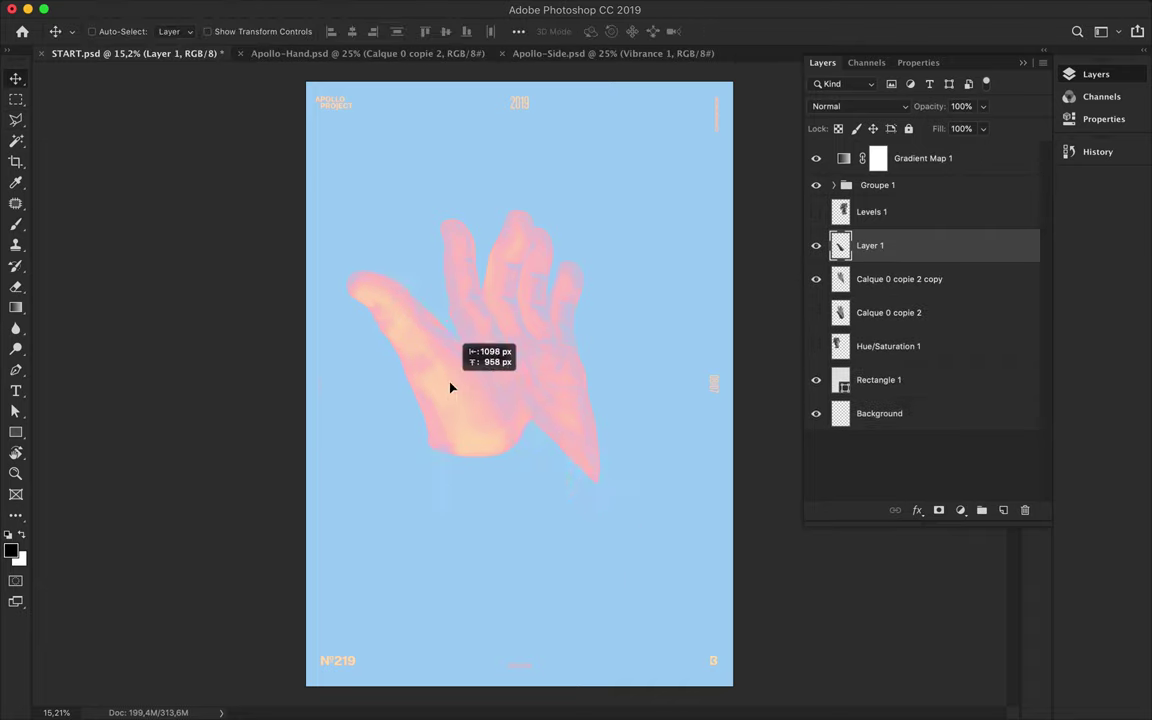
{"action": "key", "text": "ctrl+z"}
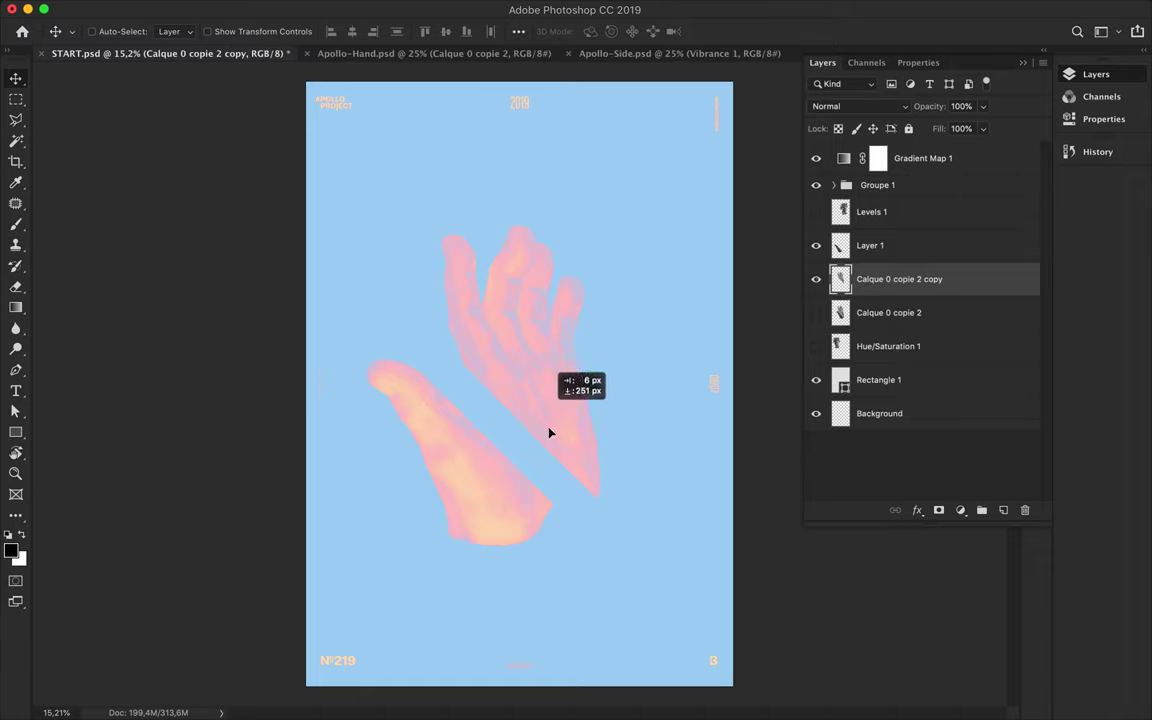
{"action": "key", "text": "ctrl+z"}
{"action": "key", "text": "ctrl+z"}
{"action": "key", "text": "ctrl+z"}
Cut the lower hand part to a new layer and shift it right into place.
{"action": "key", "text": "m"}
{"action": "key", "text": "ctrl+d"}
{"action": "key", "text": "ctrl+shift+j"}
{"action": "key", "text": "v"}
{"action": "mouse_move", "coordinate": [463, 597]}
{"action": "left_mouse_down"}
{"action": "mouse_move", "coordinate": [486, 411]}
{"action": "mouse_move", "coordinate": [519, 342]}
{"action": "mouse_move", "coordinate": [540, 342]}
{"action": "mouse_move", "coordinate": [586, 424]}
{"action": "mouse_move", "coordinate": [560, 437]}
{"action": "left_mouse_up"}
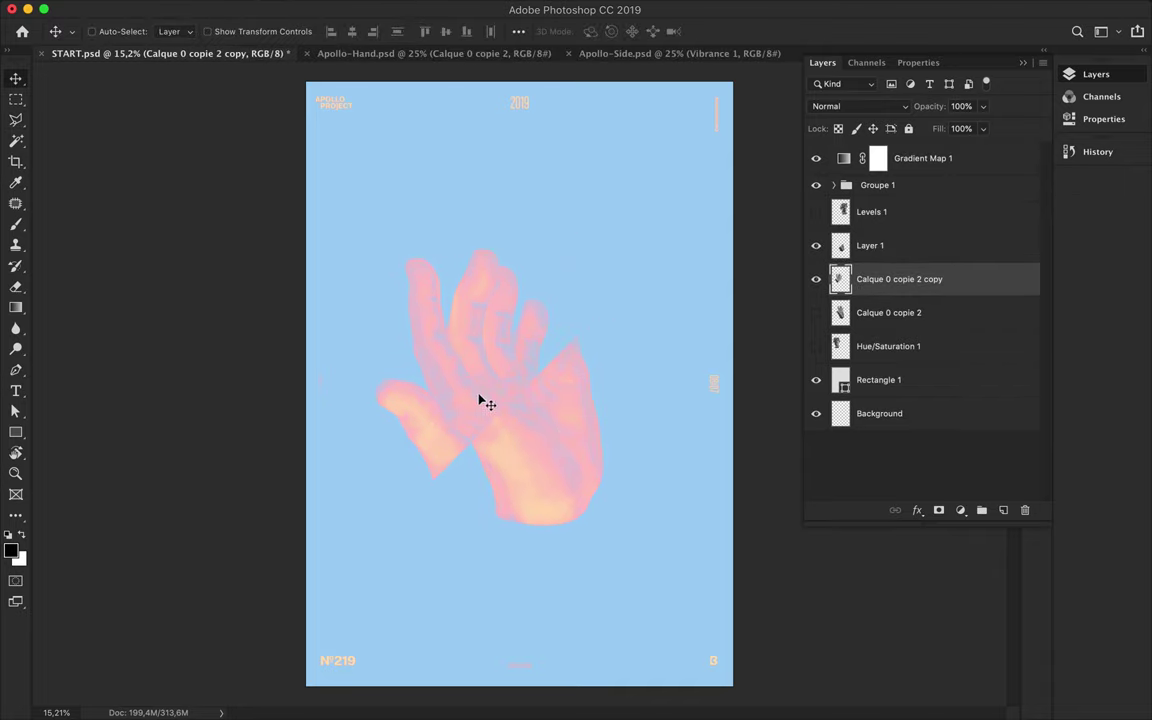
{"action": "left_click_drag", "start_coordinate": [490, 402], "coordinate": [522, 368]}
{"action": "double_click", "coordinate": [943, 156]}
Reopen Gradient Map 1's gradient and drag a colour stop toward the left.
{"action": "left_click", "coordinate": [1119, 137]}
{"action": "double_click", "coordinate": [968, 160]}
{"action": "left_click", "coordinate": [1092, 134]}
{"action": "double_click", "coordinate": [843, 158]}
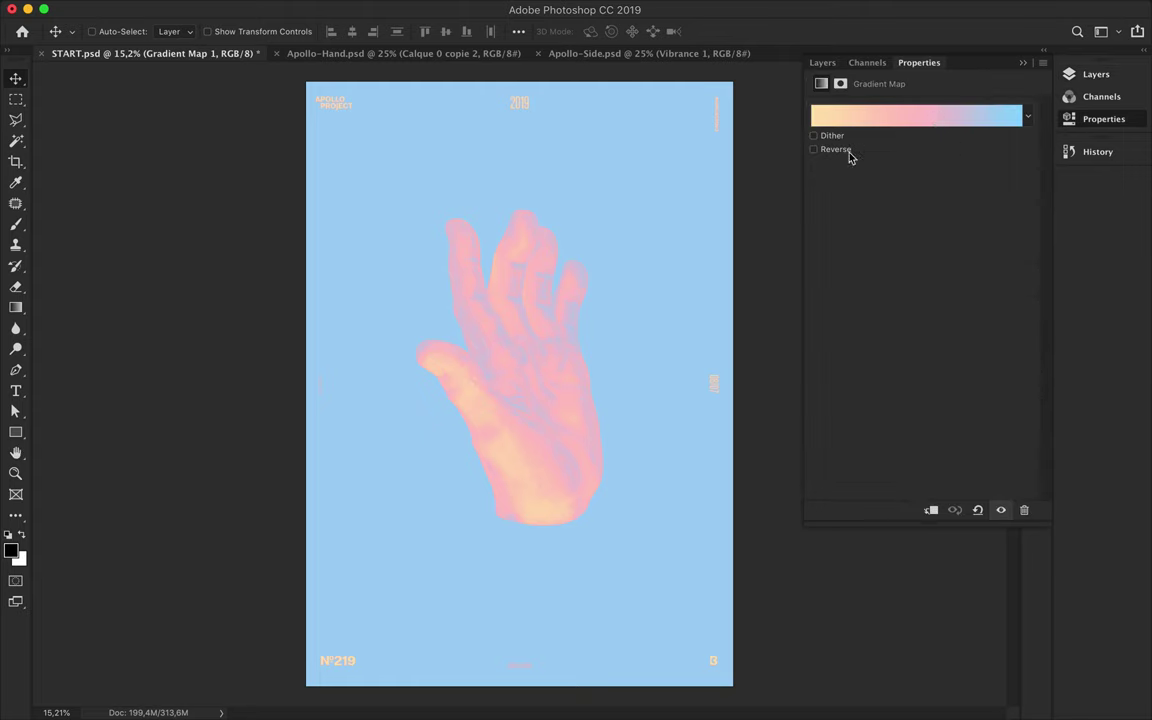
{"action": "left_click", "coordinate": [916, 117]}
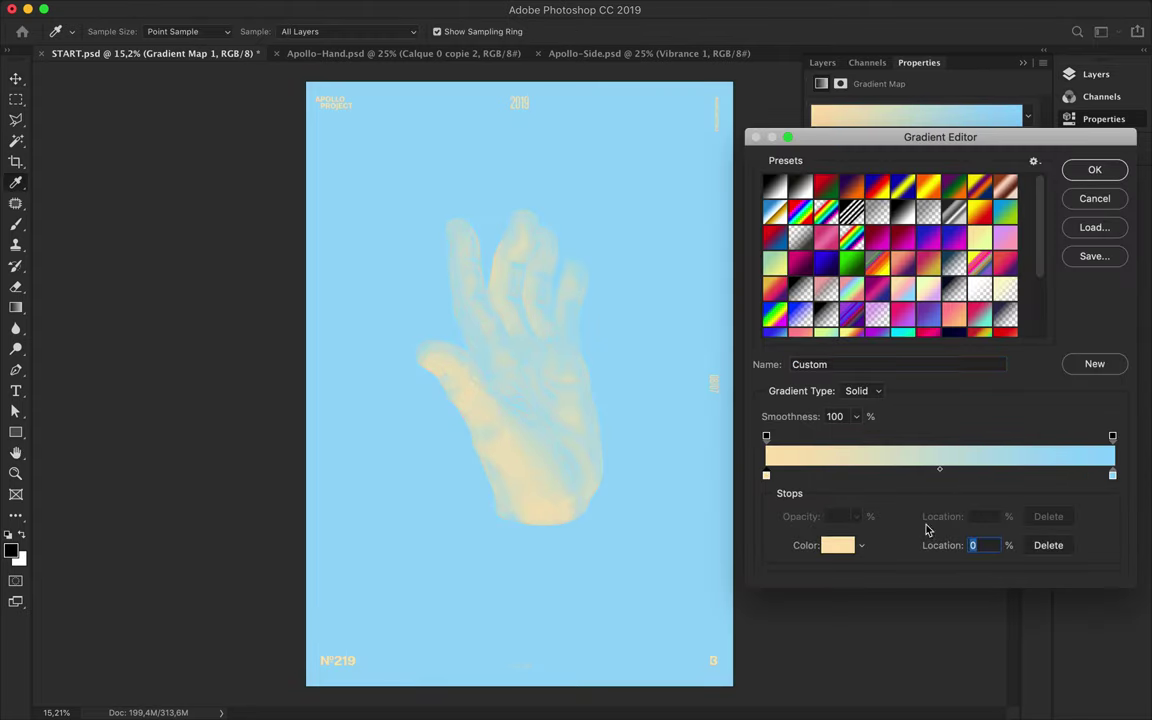
{"action": "mouse_move", "coordinate": [851, 477]}
{"action": "left_mouse_down"}
{"action": "mouse_move", "coordinate": [990, 477]}
{"action": "mouse_move", "coordinate": [798, 477]}
{"action": "left_mouse_up"}
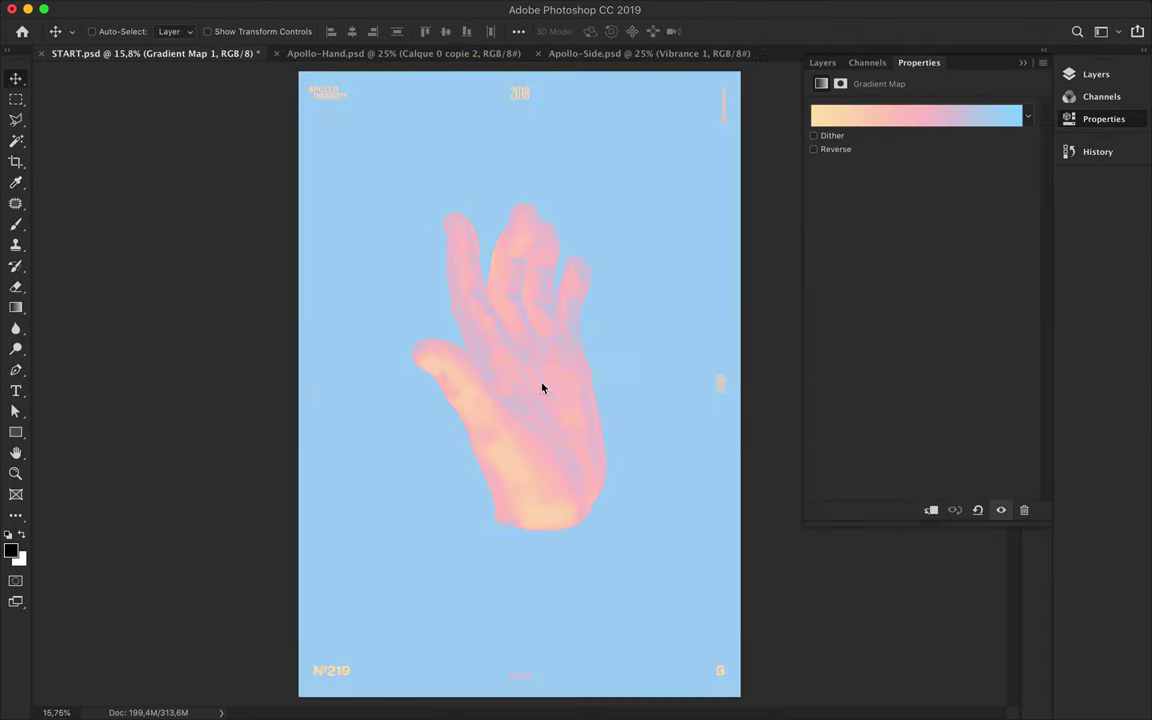
Create a letter A text layer, enlarge it, and place it left of the hand.
{"action": "key", "text": "t"}
{"action": "key", "text": "F7"}
{"action": "left_click", "coordinate": [400, 364]}
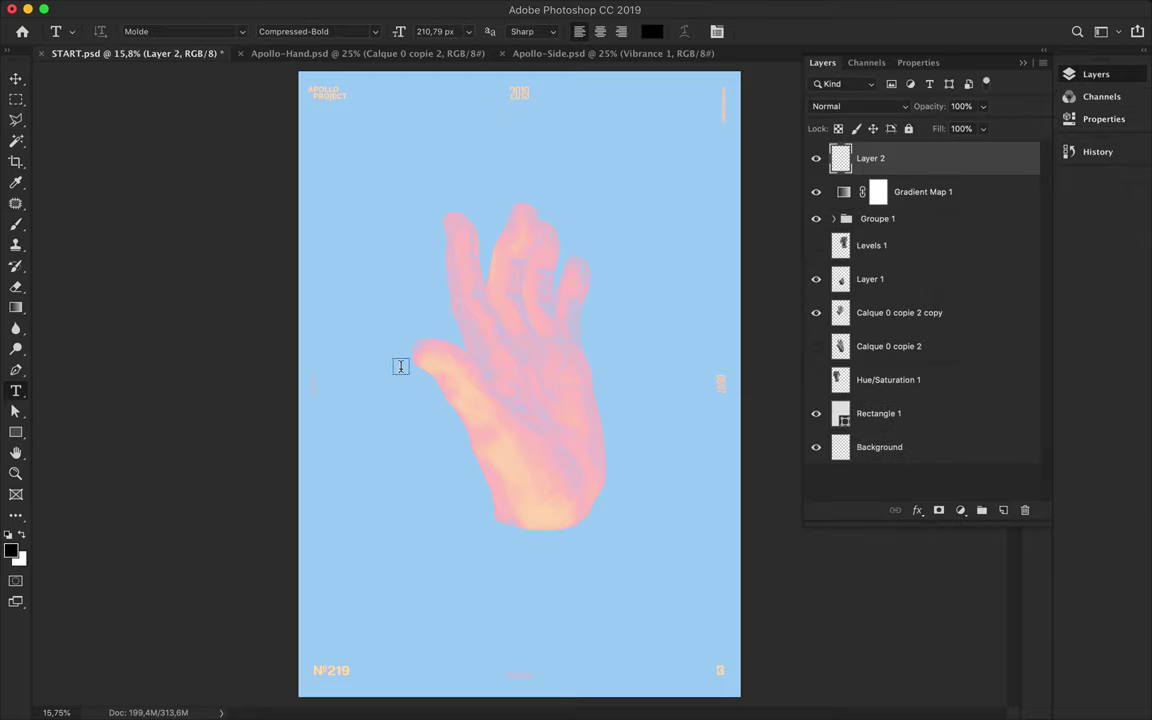
{"action": "type", "text": "A"}
{"action": "key", "text": "ctrl+t"}
{"action": "left_click_drag", "start_coordinate": [406, 358], "coordinate": [458, 162]}
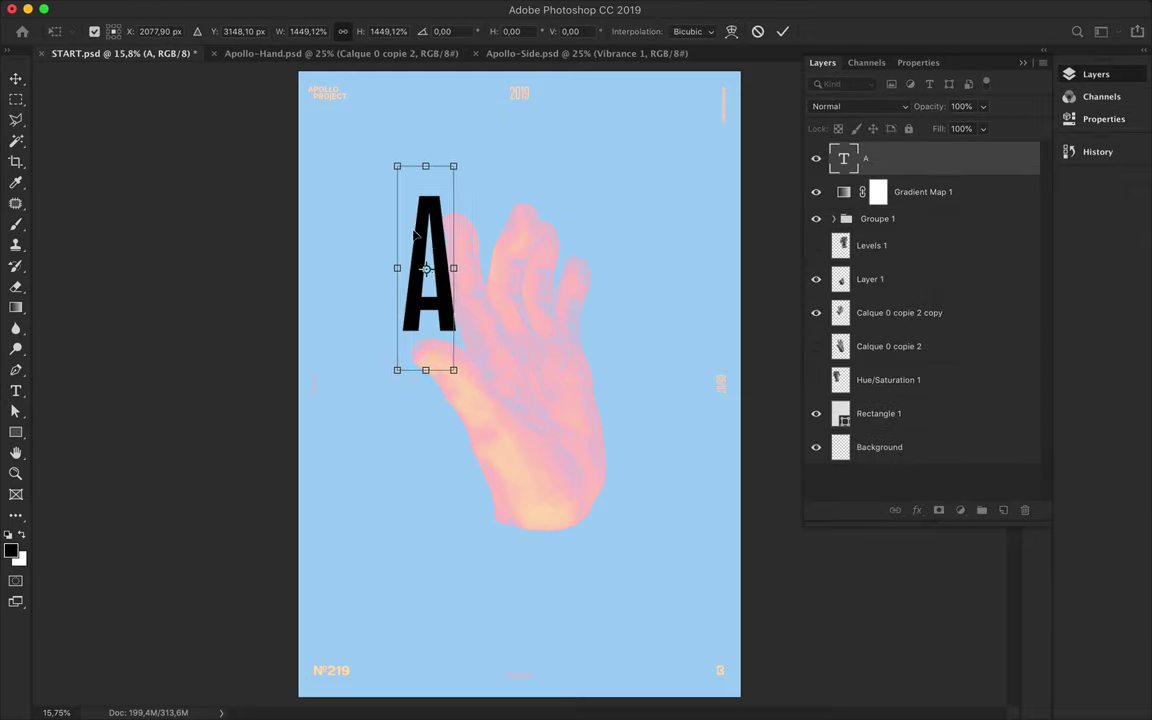
{"action": "left_click_drag", "start_coordinate": [429, 246], "coordinate": [412, 239]}
{"action": "key", "text": "Return"}
Make the A white (#ffffff) in a condensed font style.
{"action": "left_click", "coordinate": [651, 31]}
{"action": "type", "text": "ffffff"}
{"action": "left_click", "coordinate": [920, 188]}
{"action": "left_click", "coordinate": [1023, 62]}
{"action": "left_click", "coordinate": [1037, 128]}
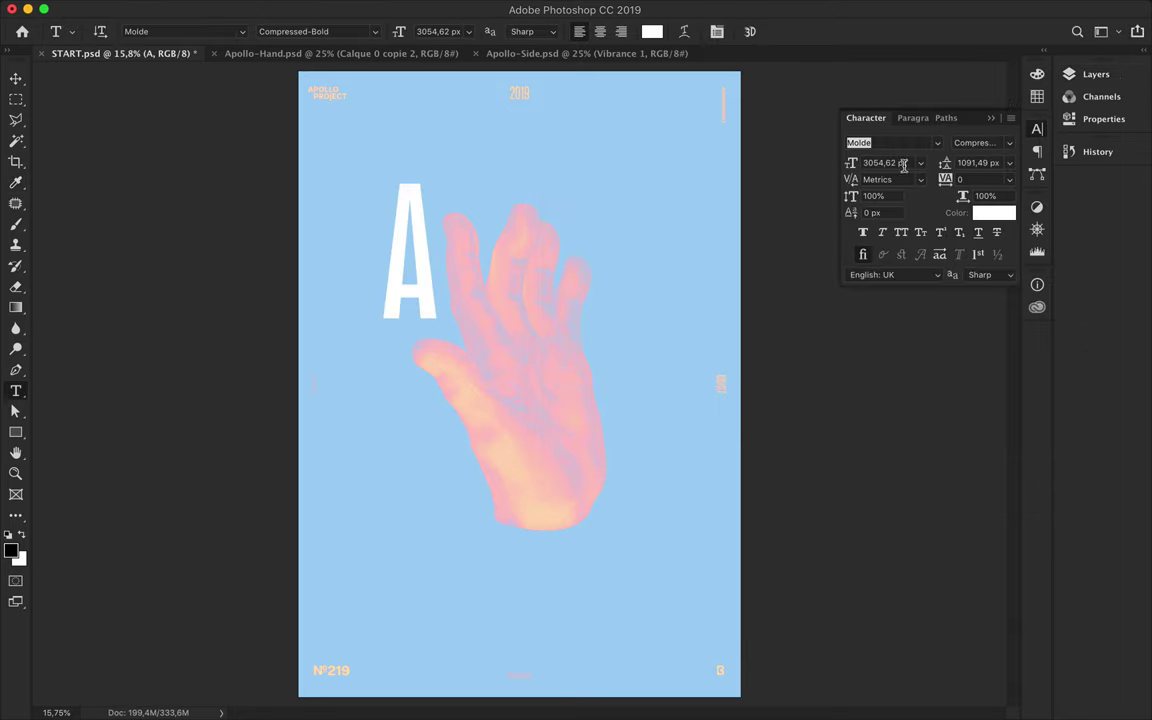
{"action": "left_click", "coordinate": [980, 142]}
{"action": "left_click", "coordinate": [977, 430]}
{"action": "left_click", "coordinate": [980, 142]}
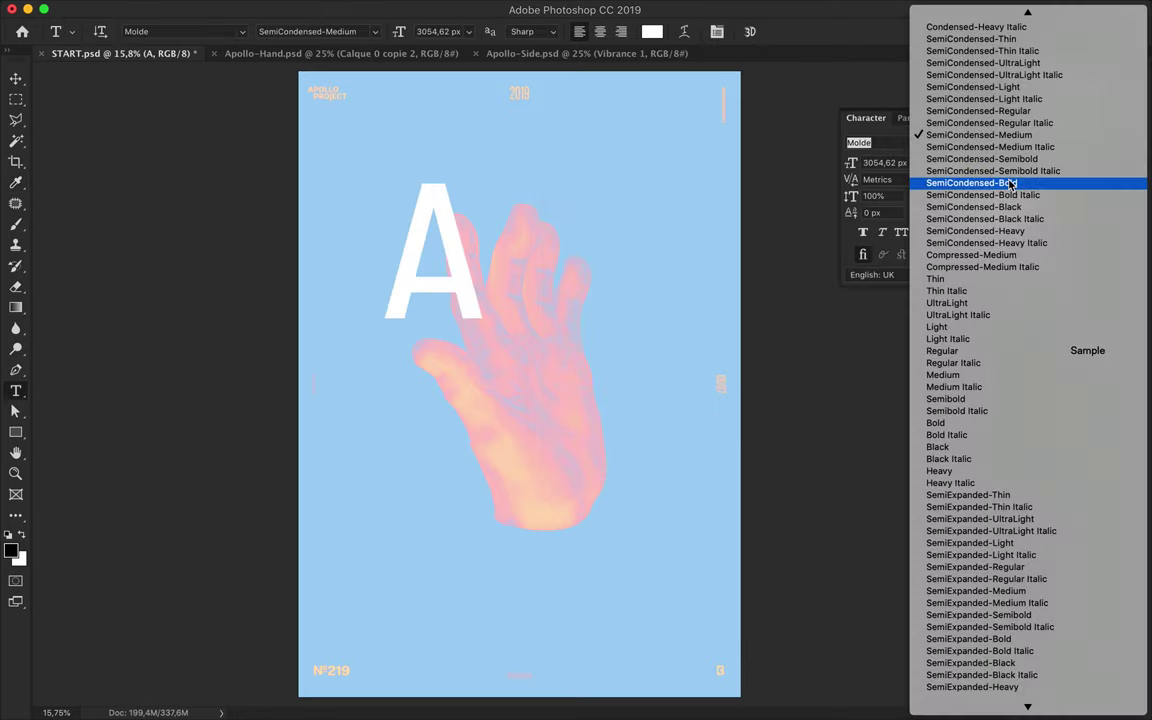
{"action": "left_click", "coordinate": [975, 277]}
Move the A up-left, then place copies retyped as P and O.
{"action": "key", "text": "v"}
{"action": "mouse_move", "coordinate": [446, 260]}
{"action": "left_mouse_down"}
{"action": "mouse_move", "coordinate": [446, 272]}
{"action": "mouse_move", "coordinate": [421, 231]}
{"action": "left_mouse_up"}
{"action": "mouse_move", "coordinate": [421, 231]}
{"action": "left_mouse_down"}
{"action": "mouse_move", "coordinate": [612, 324]}
{"action": "mouse_move", "coordinate": [413, 398]}
{"action": "left_mouse_up"}
{"action": "double_click", "coordinate": [591, 290]}
{"action": "type", "text": "P"}
{"action": "double_click", "coordinate": [411, 370]}
{"action": "type", "text": "O"}
Add further copies as L, L and O across the lower poster and raise the A.
{"action": "mouse_move", "coordinate": [600, 300]}
{"action": "left_mouse_down"}
{"action": "mouse_move", "coordinate": [600, 485]}
{"action": "mouse_move", "coordinate": [347, 545]}
{"action": "left_mouse_up"}
{"action": "double_click", "coordinate": [580, 485]}
{"action": "type", "text": "L"}
{"action": "double_click", "coordinate": [342, 535]}
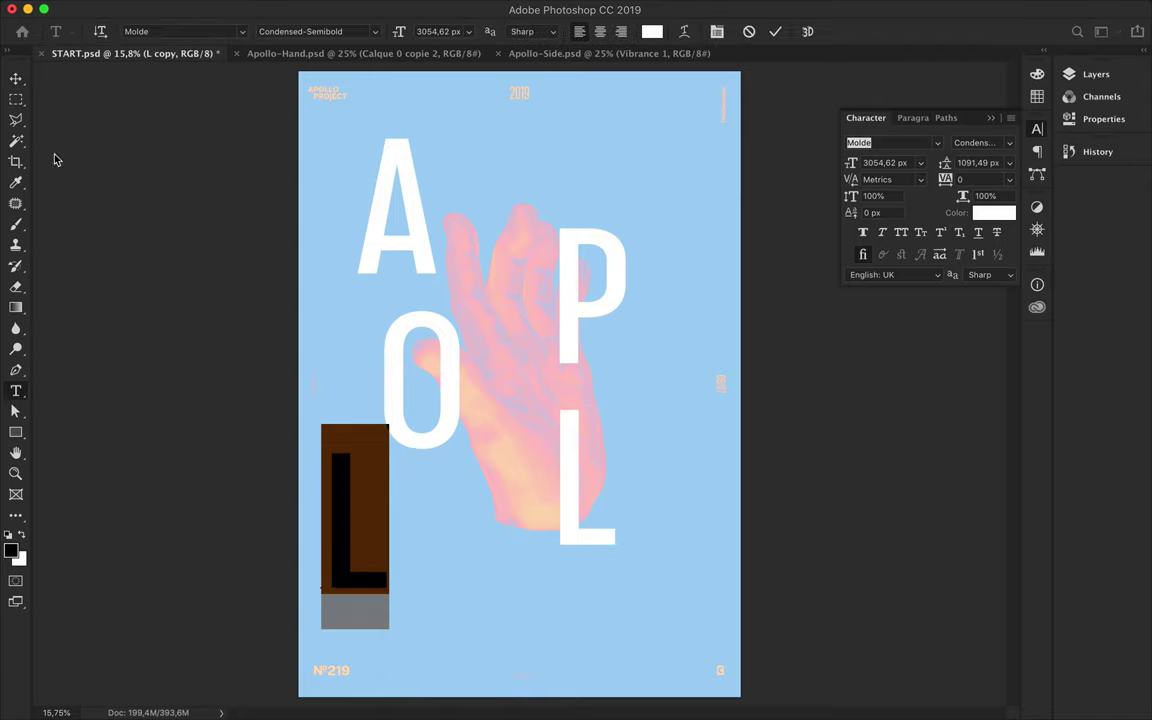
{"action": "left_click", "coordinate": [455, 410]}
{"action": "left_click_drag", "start_coordinate": [455, 410], "coordinate": [650, 695]}
{"action": "scroll", "coordinate": [674, 561], "scroll_direction": "down", "scroll_amount": 2}
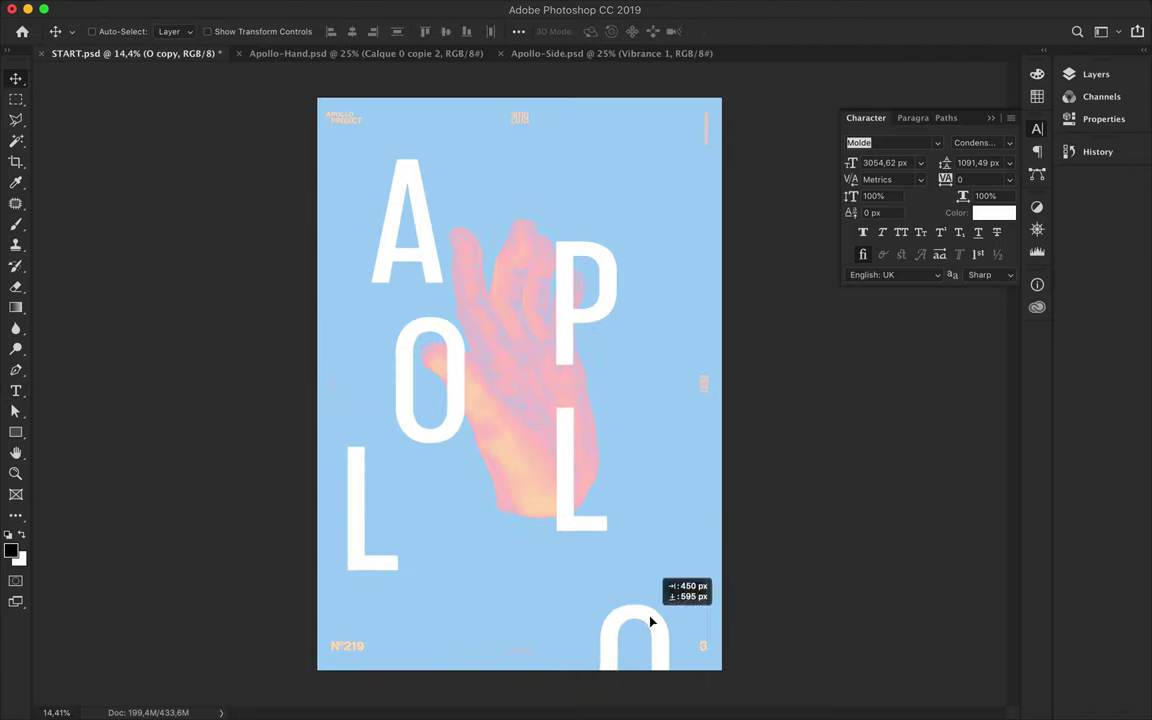
{"action": "left_click_drag", "start_coordinate": [447, 283], "coordinate": [443, 220]}
{"action": "left_click", "coordinate": [393, 9]}
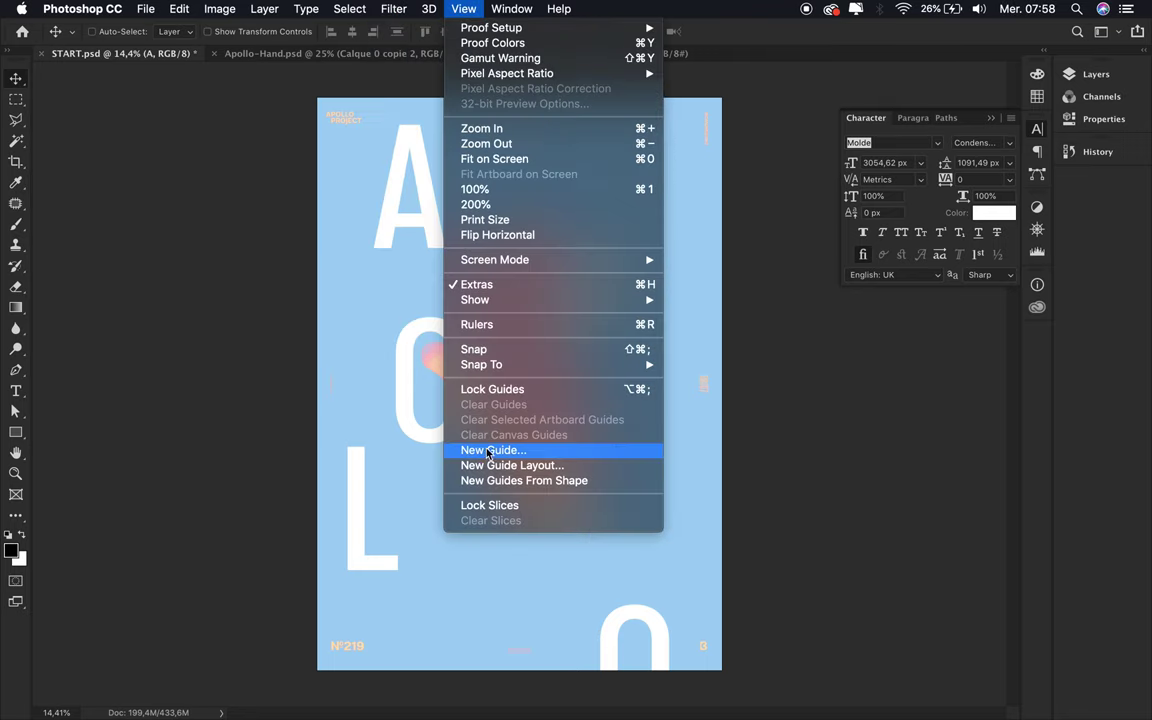
Add a column-and-row guide layout and align the A and P to the guides.
{"action": "mouse_move", "coordinate": [463, 9]}
{"action": "left_click", "coordinate": [470, 430]}
{"action": "left_click", "coordinate": [884, 92]}
{"action": "scroll", "coordinate": [473, 206], "scroll_direction": "up", "scroll_amount": 1}
{"action": "left_click_drag", "start_coordinate": [432, 216], "coordinate": [449, 221]}
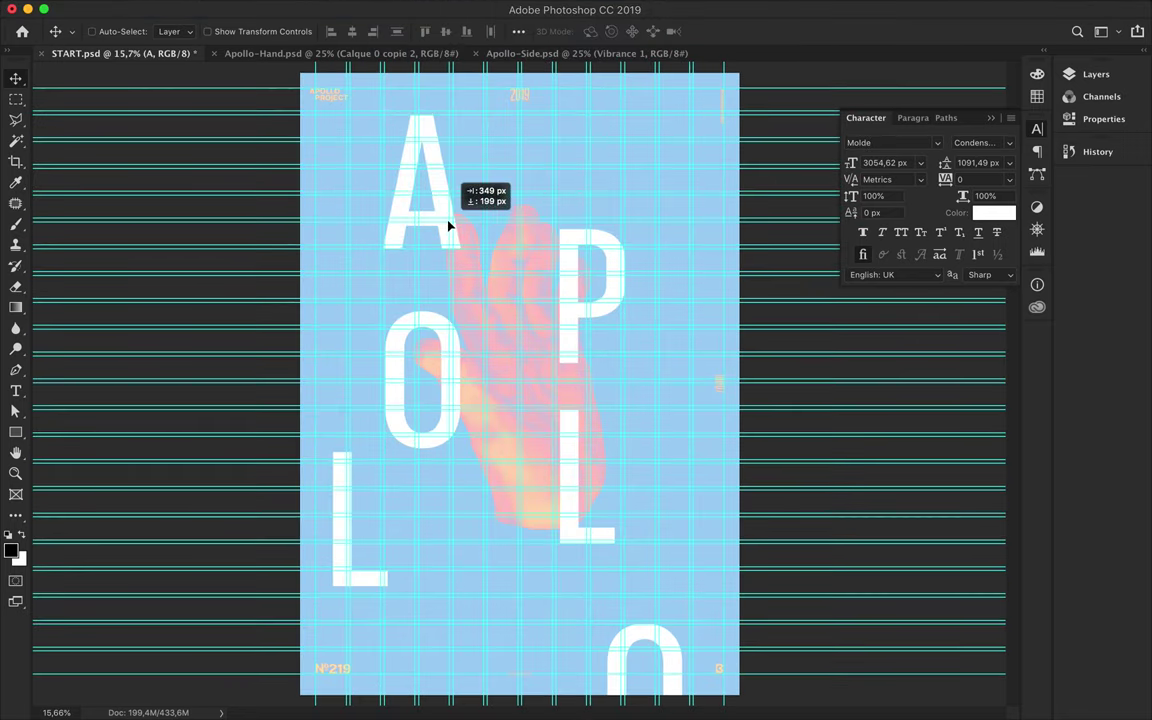
{"action": "left_click_drag", "start_coordinate": [604, 290], "coordinate": [611, 223]}
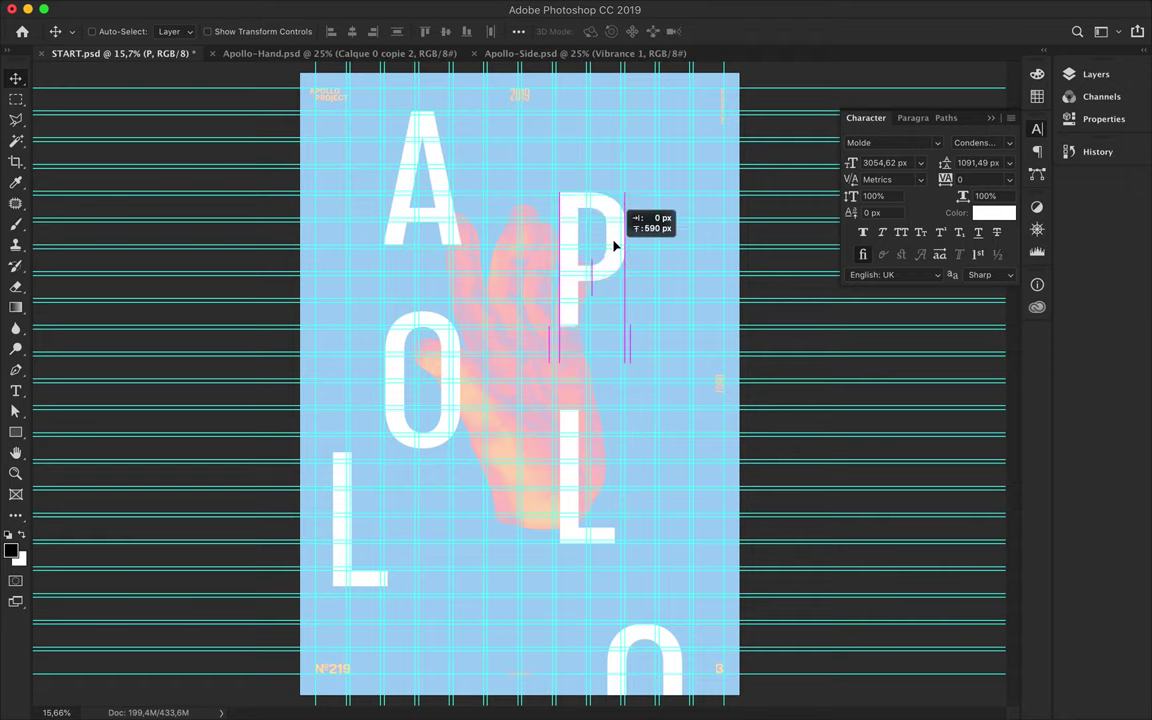
{"action": "mouse_move", "coordinate": [485, 5]}
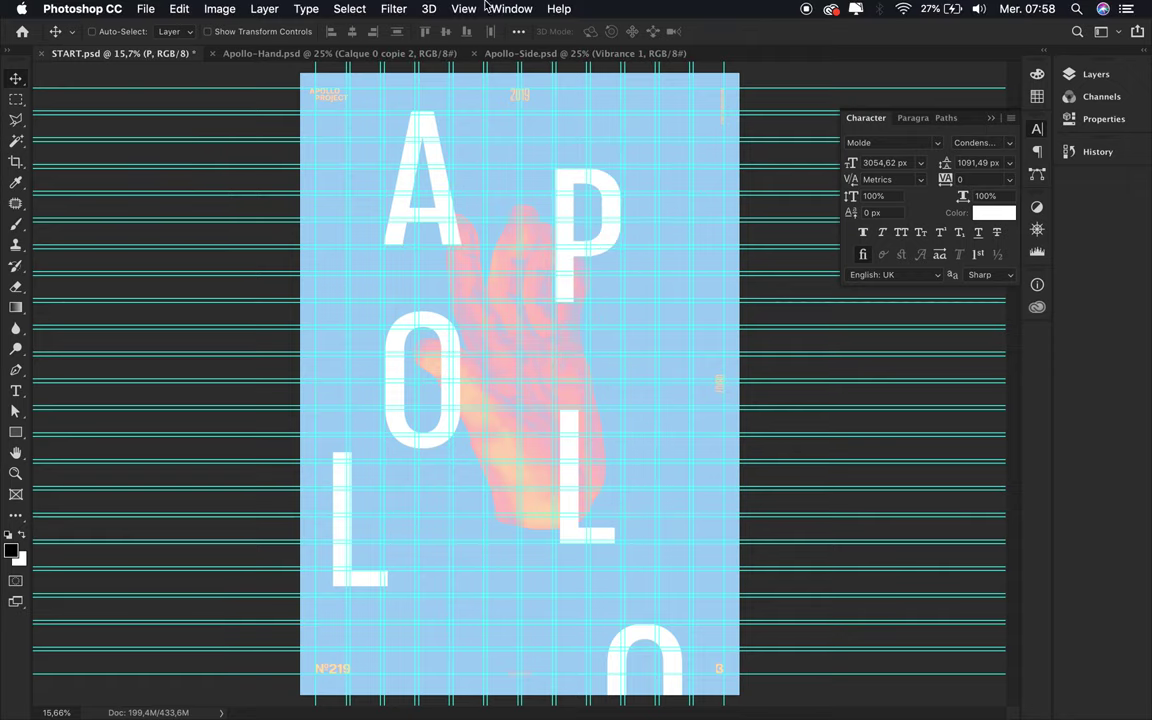
Toggle snapping to guides and shift the O and L letters into staggered positions.
{"action": "left_click", "coordinate": [465, 9]}
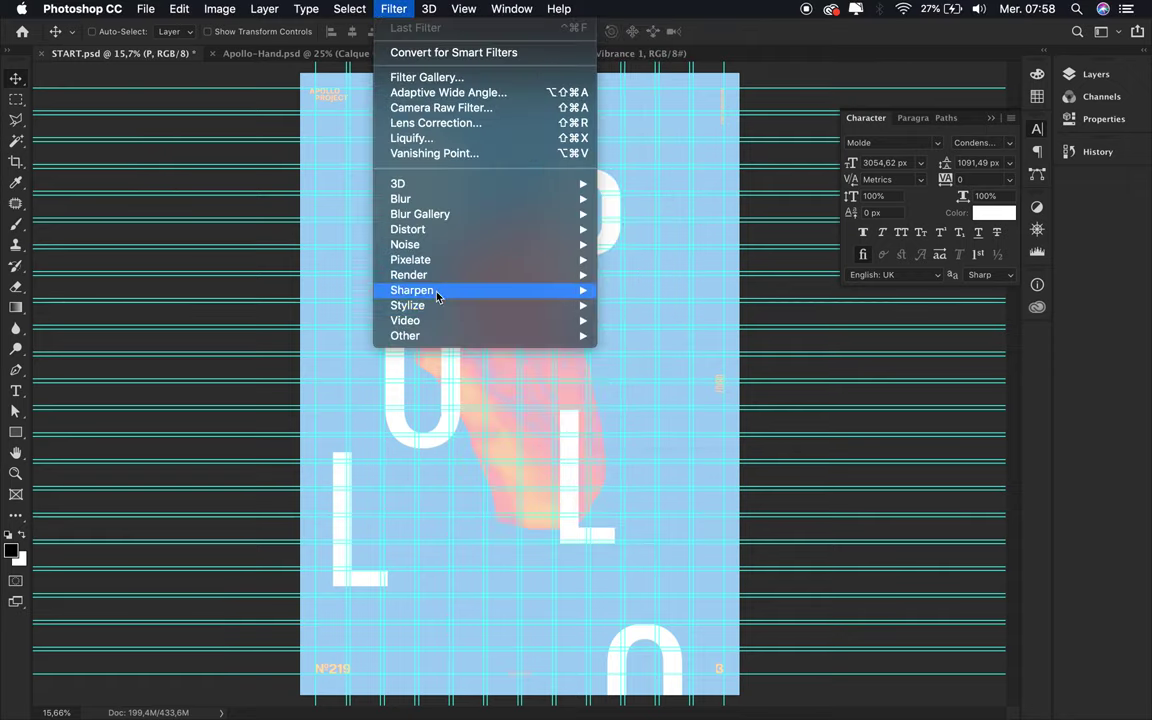
{"action": "left_click", "coordinate": [473, 349]}
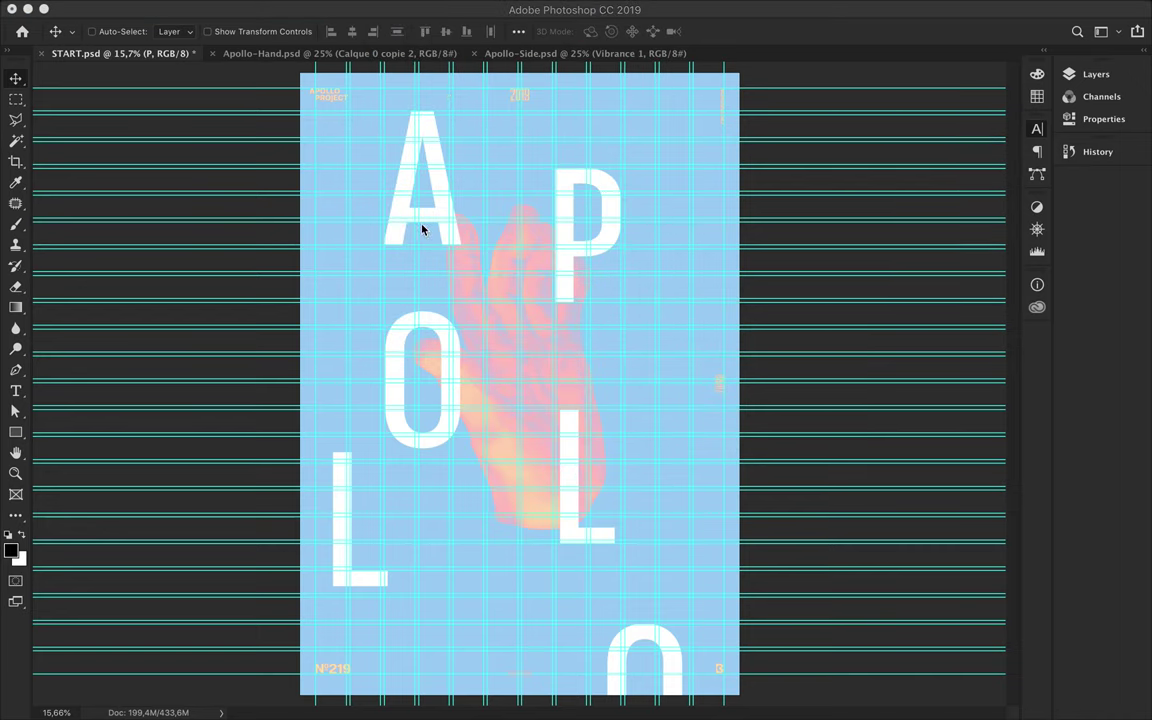
{"action": "scroll", "coordinate": [421, 231], "scroll_direction": "up", "scroll_amount": 2}
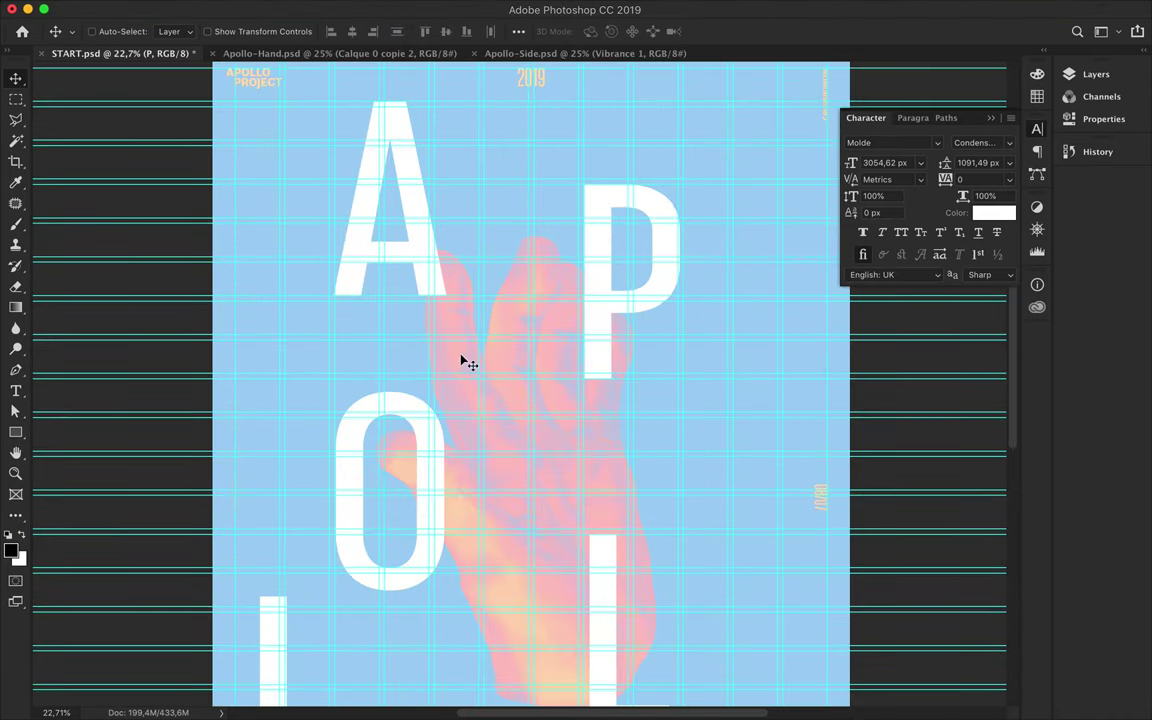
{"action": "left_click_drag", "start_coordinate": [420, 428], "coordinate": [367, 410]}
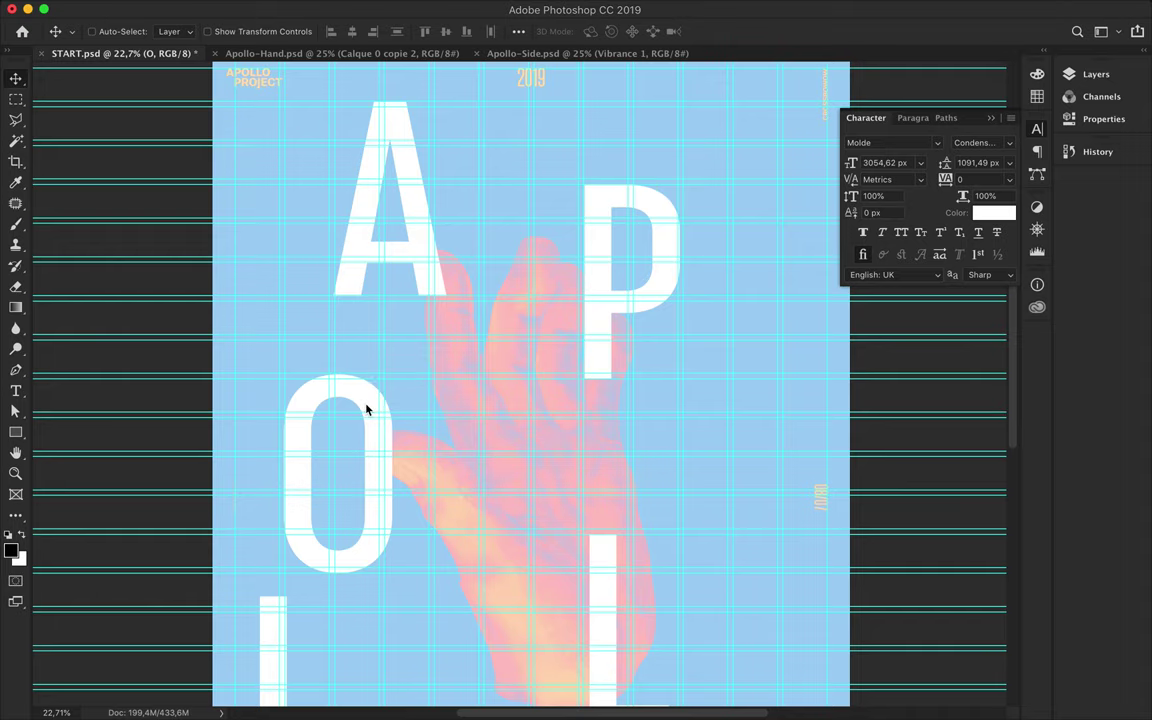
{"action": "scroll", "coordinate": [370, 406], "scroll_direction": "down", "scroll_amount": 3}
{"action": "left_click_drag", "start_coordinate": [614, 510], "coordinate": [660, 433]}
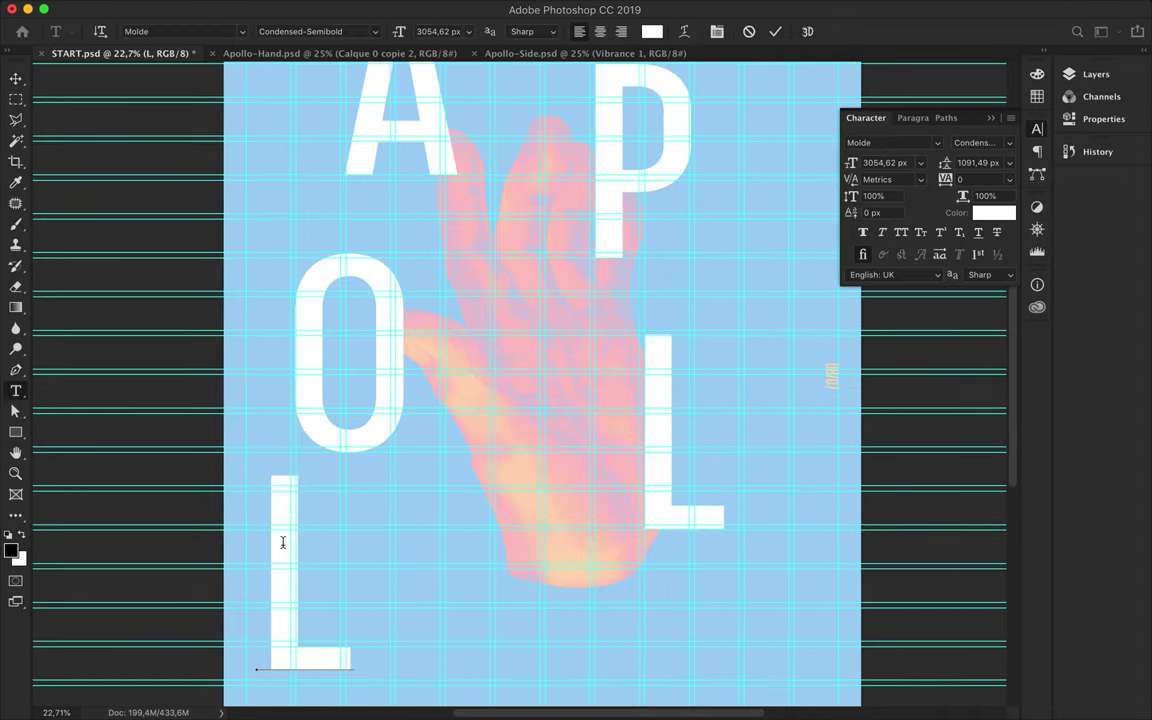
{"action": "left_click_drag", "start_coordinate": [290, 562], "coordinate": [459, 542]}
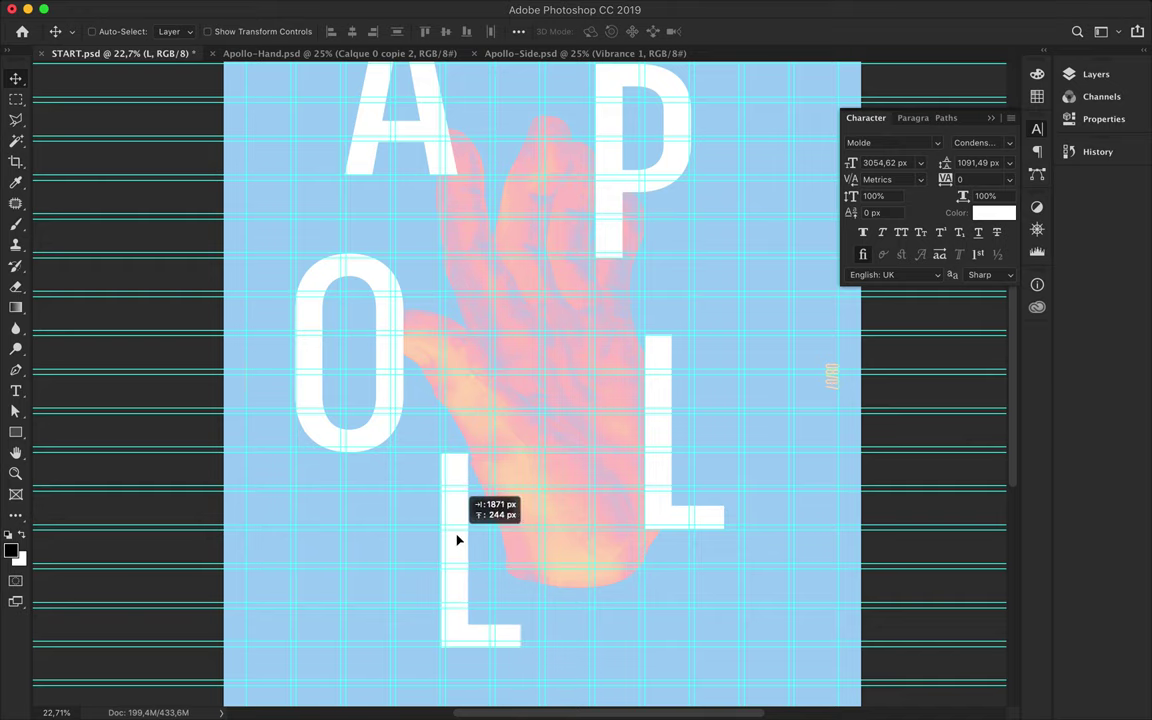
{"action": "scroll", "coordinate": [600, 520], "scroll_direction": "down", "scroll_amount": 6}
{"action": "left_click_drag", "start_coordinate": [687, 509], "coordinate": [603, 372]}
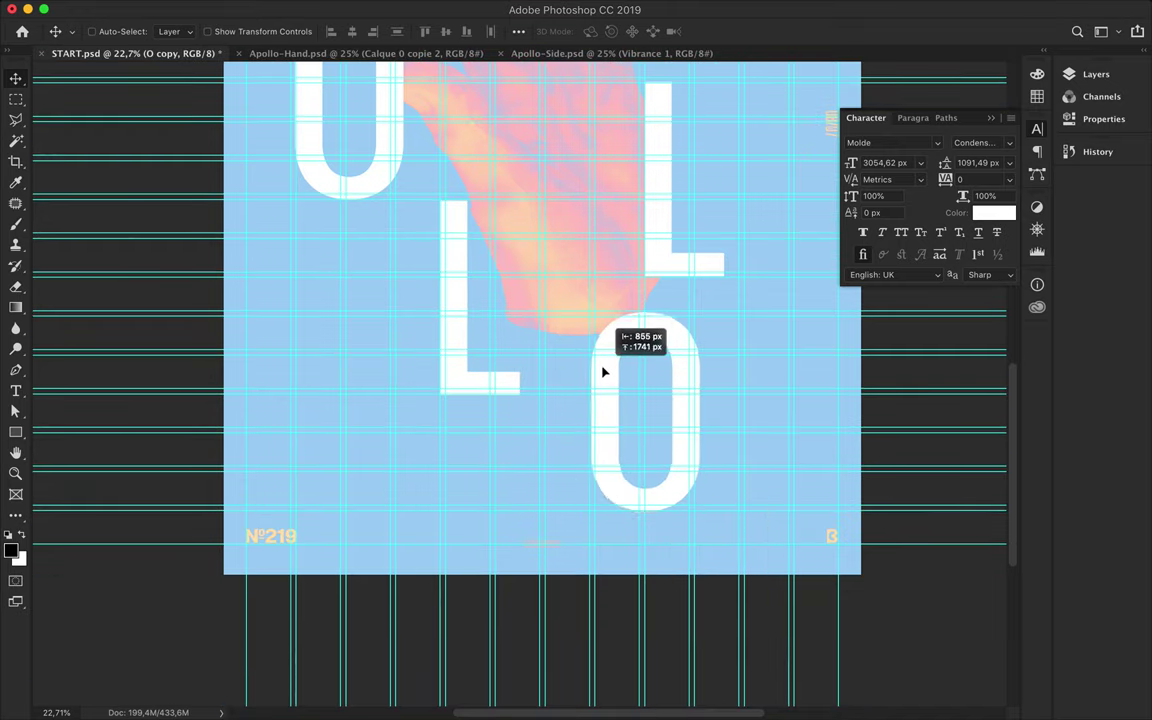
{"action": "scroll", "coordinate": [658, 411], "scroll_direction": "up", "scroll_amount": 5}
{"action": "scroll", "coordinate": [658, 411], "scroll_direction": "down", "scroll_amount": 2}
{"action": "scroll", "coordinate": [658, 411], "scroll_direction": "down", "scroll_amount": 3}
{"action": "scroll", "coordinate": [690, 300], "scroll_direction": "up", "scroll_amount": 3}
Copy the bottom O, retype it as a Semibold 3, and place it beside the P.
{"action": "key", "text": "t"}
{"action": "left_click_drag", "start_coordinate": [700, 270], "coordinate": [805, 245]}
{"action": "double_click", "coordinate": [714, 552]}
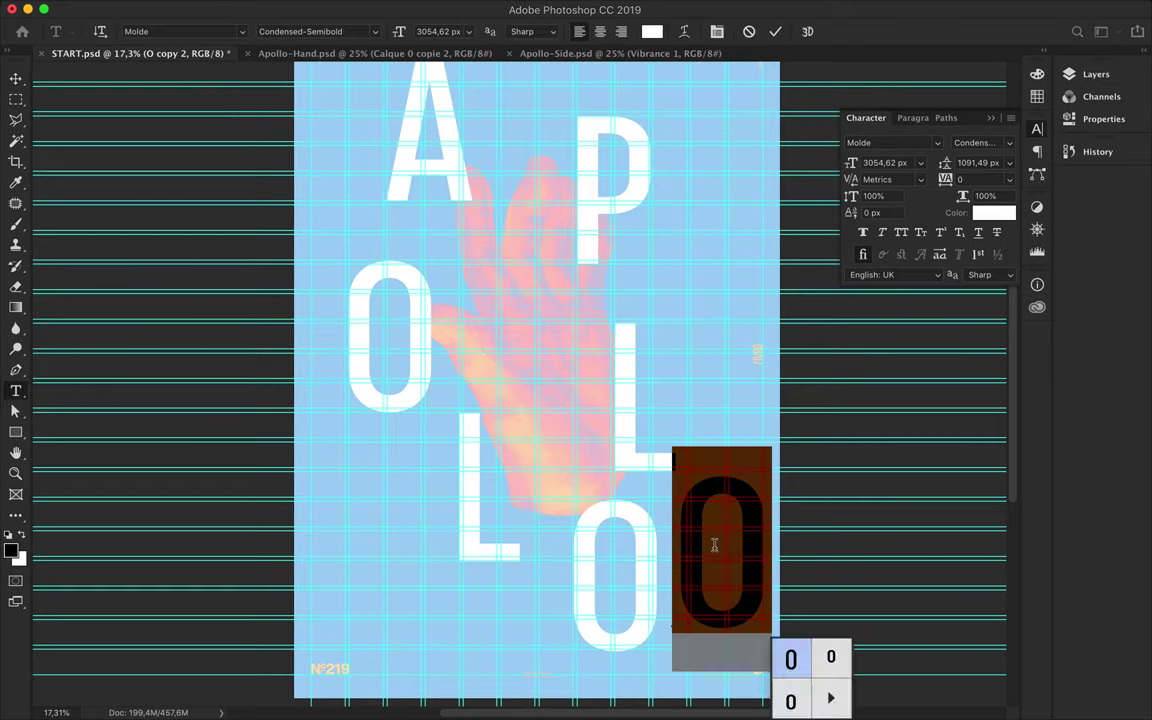
{"action": "left_click", "coordinate": [714, 552]}
{"action": "type", "text": "3"}
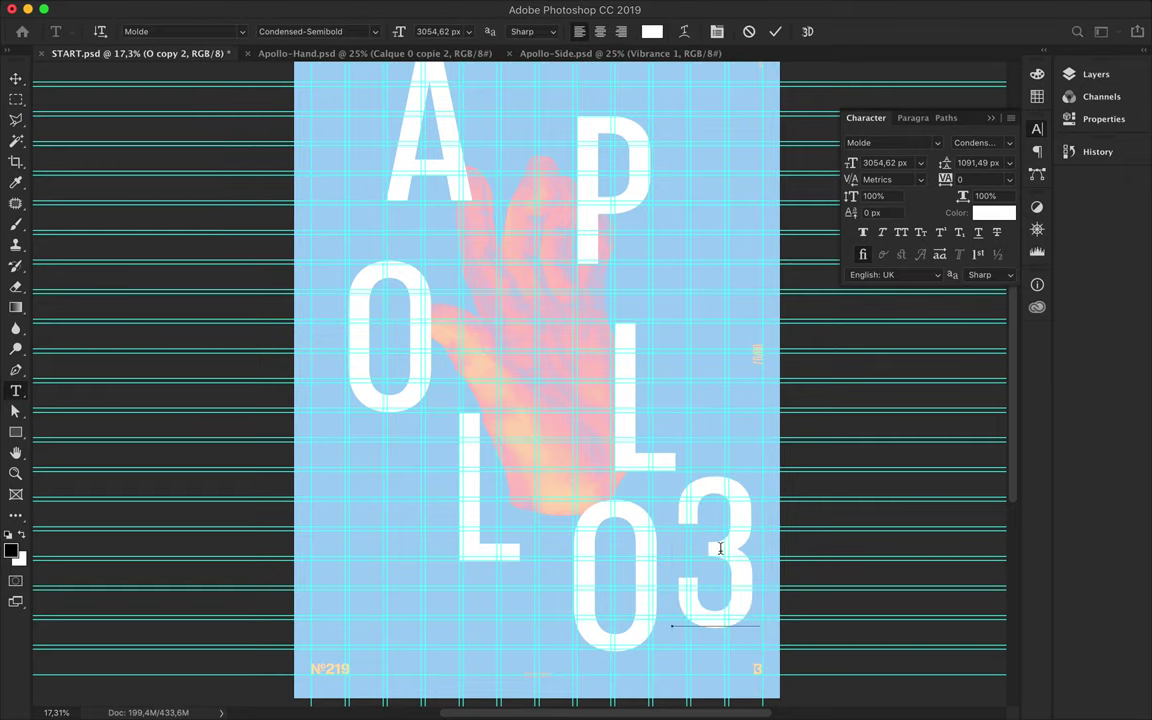
{"action": "key", "text": "ctrl+Return"}
{"action": "key", "text": "v"}
{"action": "left_click_drag", "start_coordinate": [714, 552], "coordinate": [710, 262]}
{"action": "scroll", "coordinate": [710, 262], "scroll_direction": "up", "scroll_amount": 3}
{"action": "left_click", "coordinate": [980, 142]}
{"action": "left_click", "coordinate": [965, 505]}
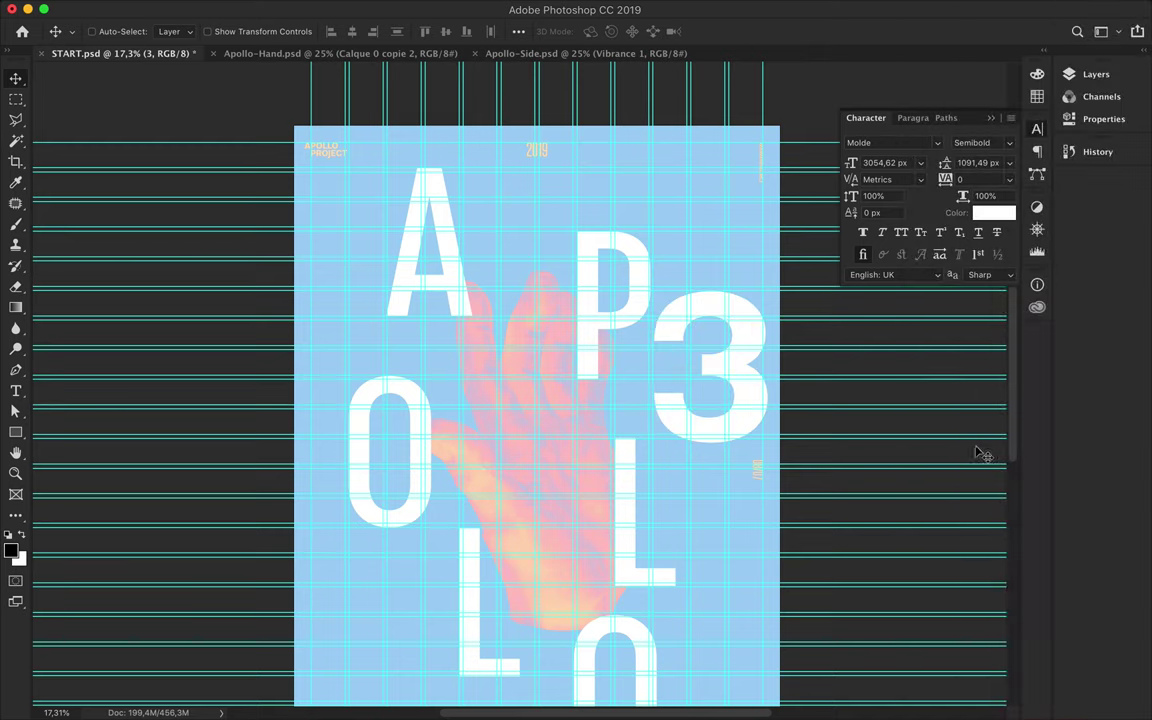
Shrink the 3 to about half size and move it toward the A.
{"action": "key", "text": "ctrl+t"}
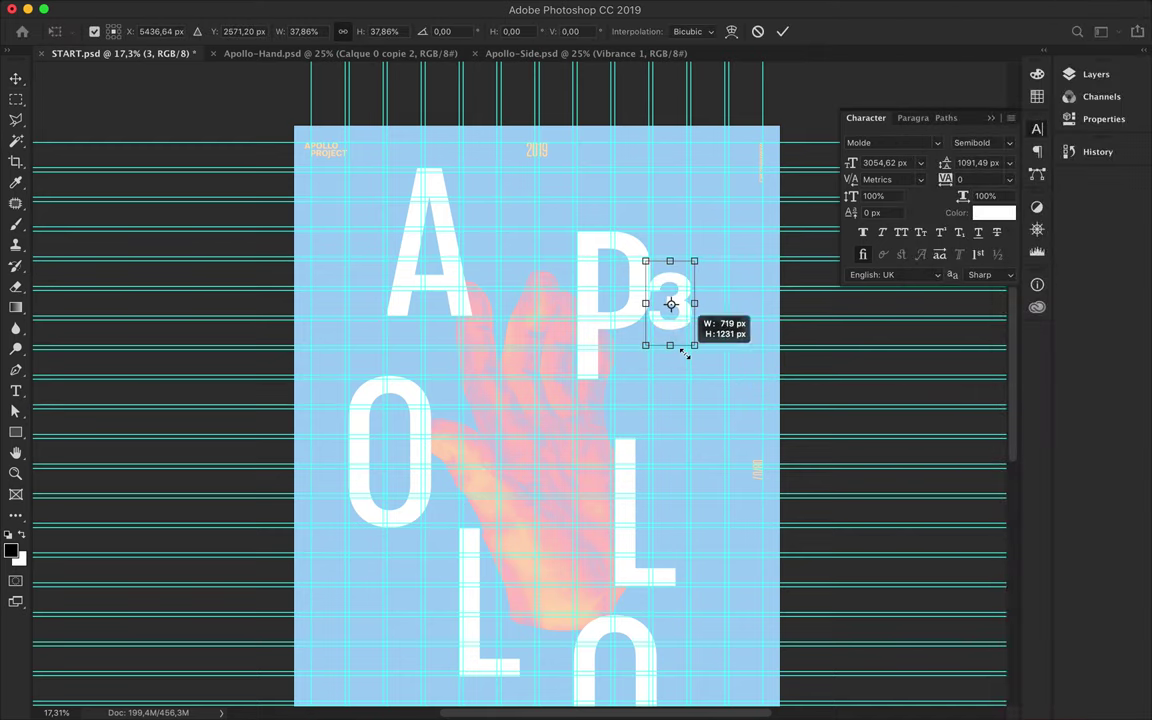
{"action": "left_click_drag", "start_coordinate": [777, 486], "coordinate": [708, 367]}
{"action": "left_click_drag", "start_coordinate": [677, 258], "coordinate": [677, 240]}
{"action": "key", "text": "Return"}
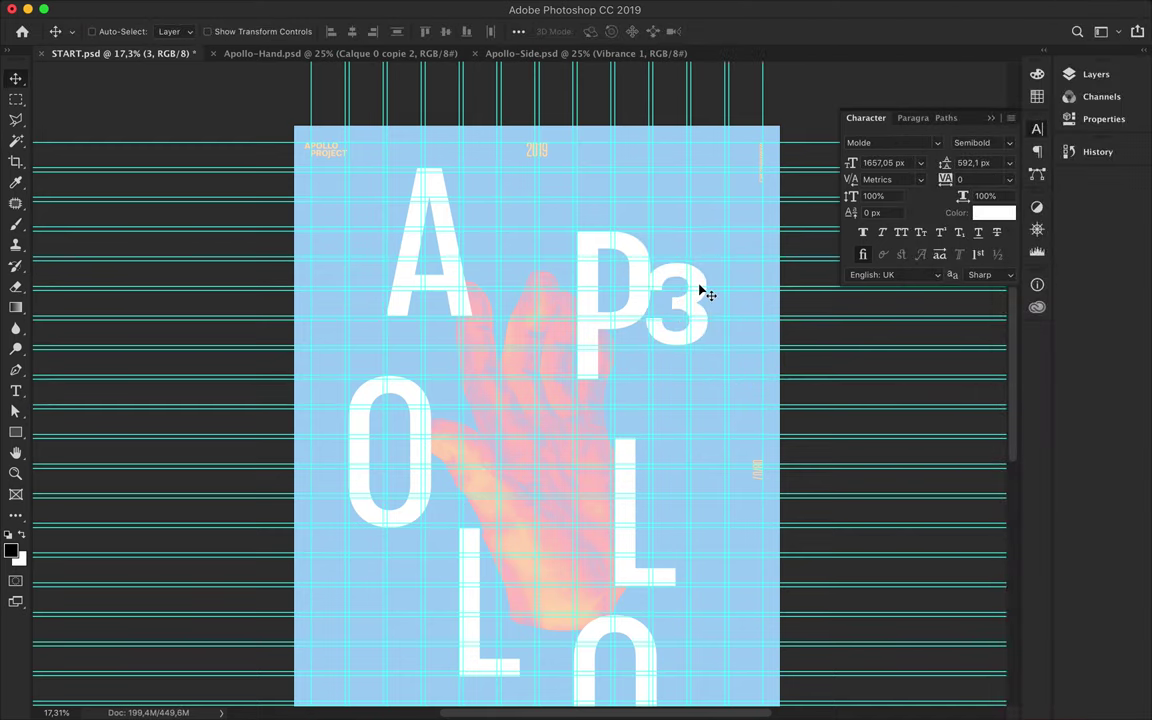
{"action": "left_click_drag", "start_coordinate": [702, 291], "coordinate": [541, 203]}
Set the 3 to Light weight, then resize and nudge it beside the A.
{"action": "scroll", "coordinate": [541, 210], "scroll_direction": "down", "scroll_amount": 3}
{"action": "left_click", "coordinate": [980, 142]}
{"action": "left_click", "coordinate": [983, 86]}
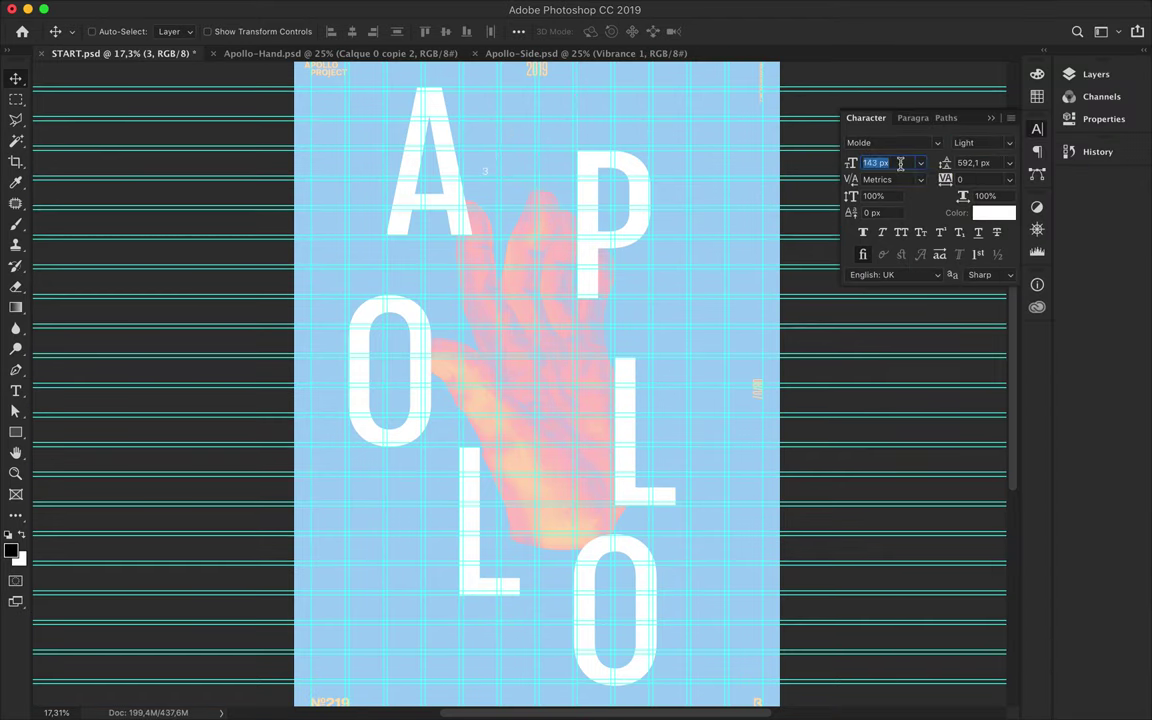
{"action": "type", "text": "213"}
{"action": "key", "text": "ctrl+t"}
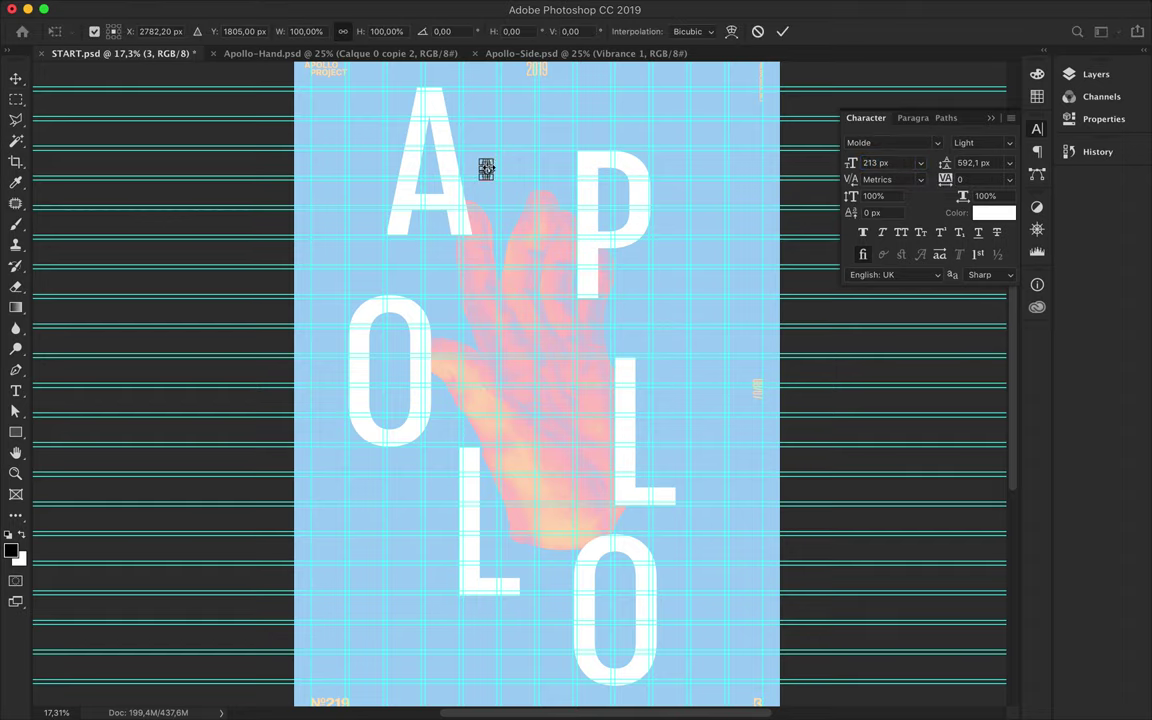
{"action": "left_click_drag", "start_coordinate": [519, 114], "coordinate": [552, 202]}
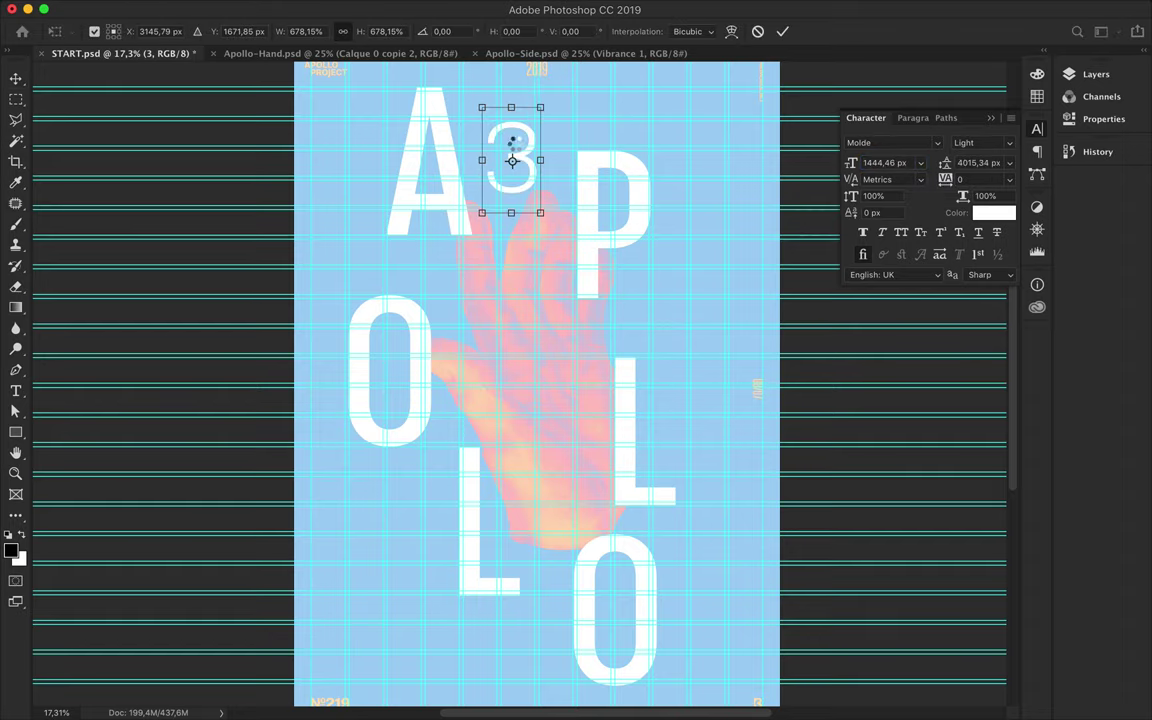
{"action": "left_click_drag", "start_coordinate": [512, 160], "coordinate": [533, 143]}
{"action": "key", "text": "Return"}
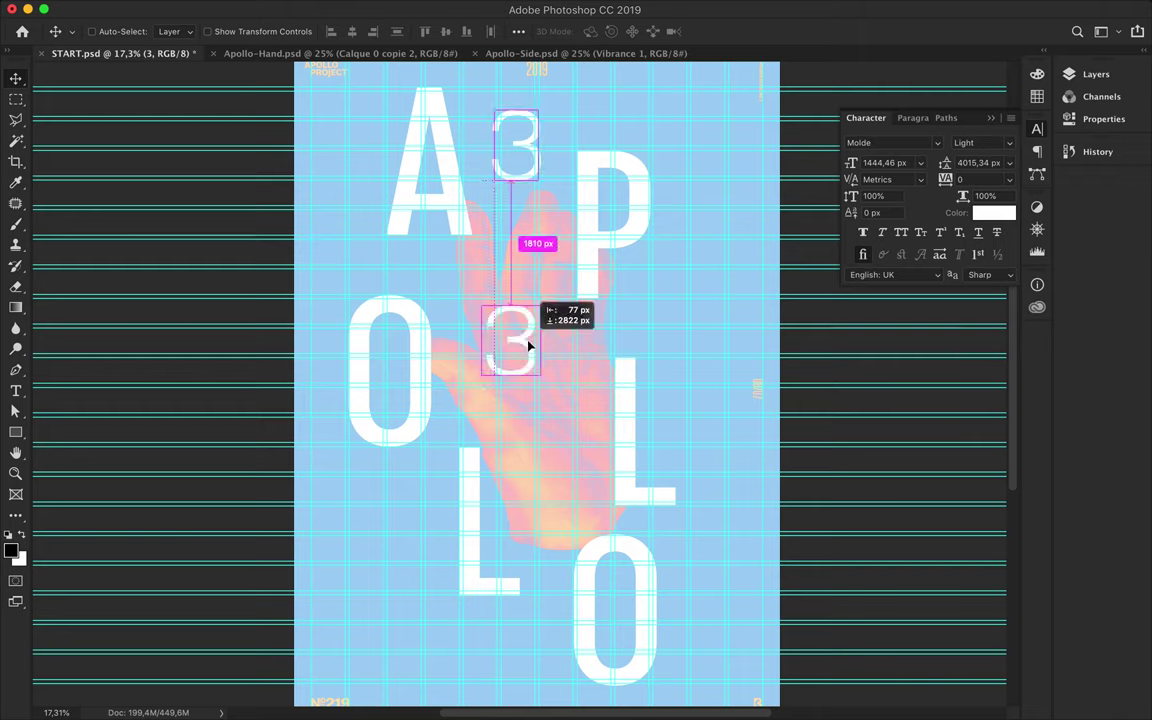
Place a copy of the 3 near the second L and retype it as 6.
{"action": "mouse_move", "coordinate": [529, 345]}
{"action": "left_mouse_down"}
{"action": "mouse_move", "coordinate": [592, 425]}
{"action": "mouse_move", "coordinate": [417, 612]}
{"action": "mouse_move", "coordinate": [397, 608]}
{"action": "left_mouse_up"}
{"action": "double_click", "coordinate": [592, 427]}
{"action": "type", "text": "5"}
{"action": "key", "text": "BackSpace"}
{"action": "type", "text": "6"}
{"action": "key", "text": "ctrl+Return"}
Retype the lower-left copy as 5° and move the 6 up beside the second L.
{"action": "double_click", "coordinate": [378, 608]}
{"action": "type", "text": "5"}
{"action": "left_click", "coordinate": [16, 84]}
{"action": "left_click_drag", "start_coordinate": [558, 424], "coordinate": [673, 392]}
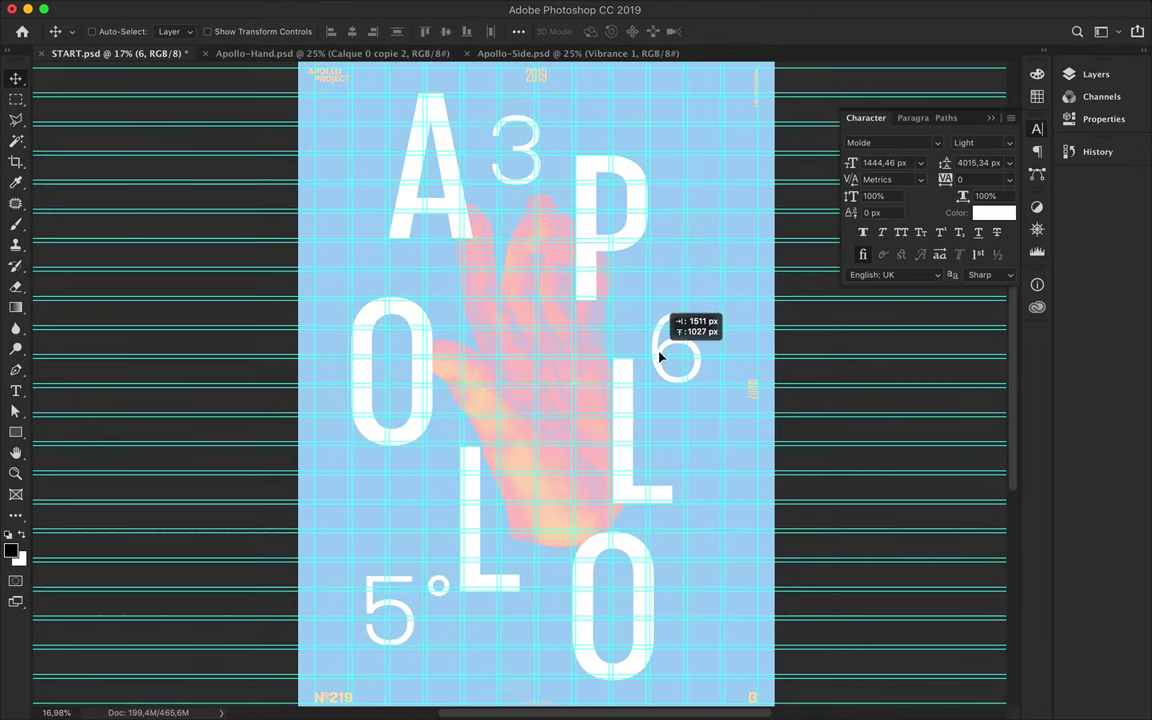
Draw a thin white bar left of the A, plus an upright rotated copy below the last O.
{"action": "key", "text": "u"}
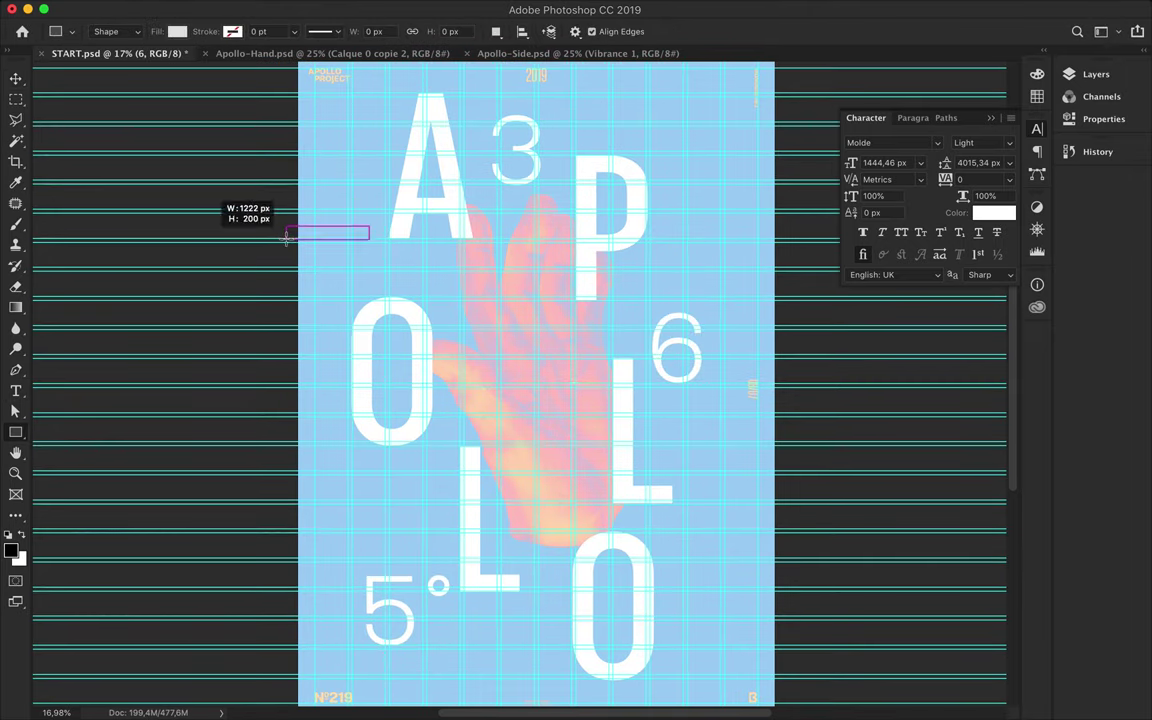
{"action": "left_click_drag", "start_coordinate": [287, 238], "coordinate": [284, 237]}
{"action": "key", "text": "v"}
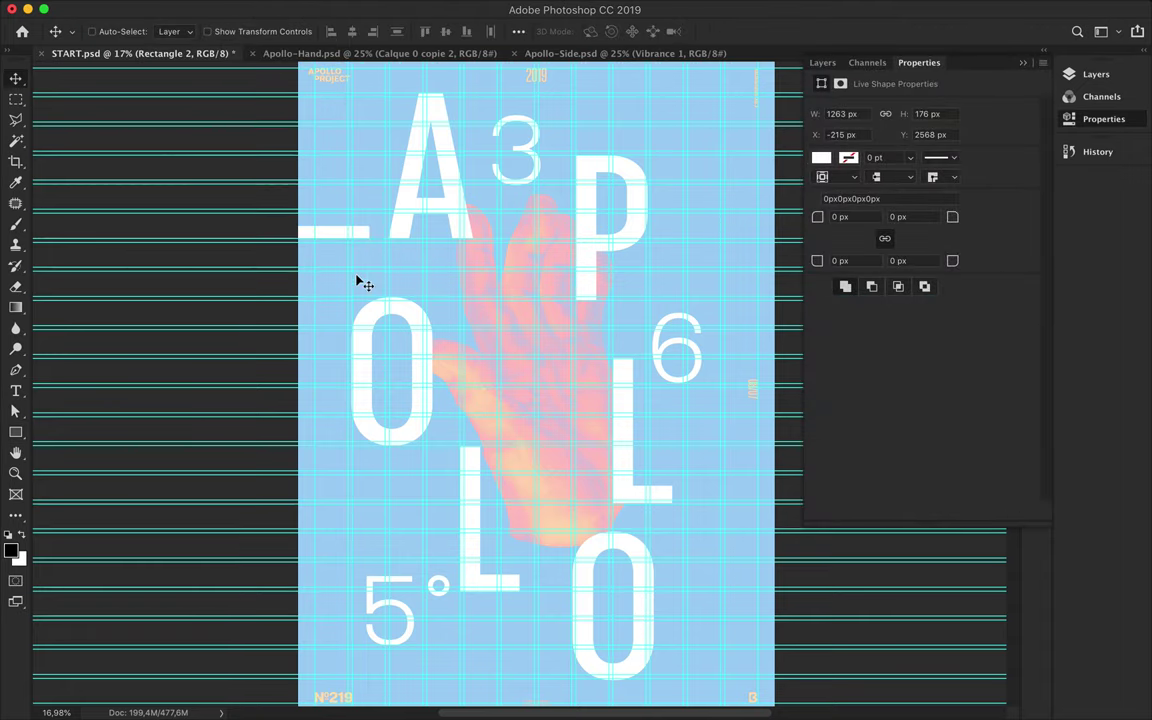
{"action": "left_click_drag", "start_coordinate": [338, 238], "coordinate": [650, 660]}
{"action": "key", "text": "ctrl+t"}
{"action": "left_click_drag", "start_coordinate": [660, 480], "coordinate": [655, 470]}
{"action": "mouse_move", "coordinate": [632, 520]}
{"action": "left_mouse_down"}
{"action": "mouse_move", "coordinate": [652, 590]}
{"action": "mouse_move", "coordinate": [648, 673]}
{"action": "left_mouse_up"}
{"action": "key", "text": "Return"}
Move both bar layers below the letters and group the letter layers as 'Text'.
{"action": "scroll", "coordinate": [694, 504], "scroll_direction": "up", "scroll_amount": 3}
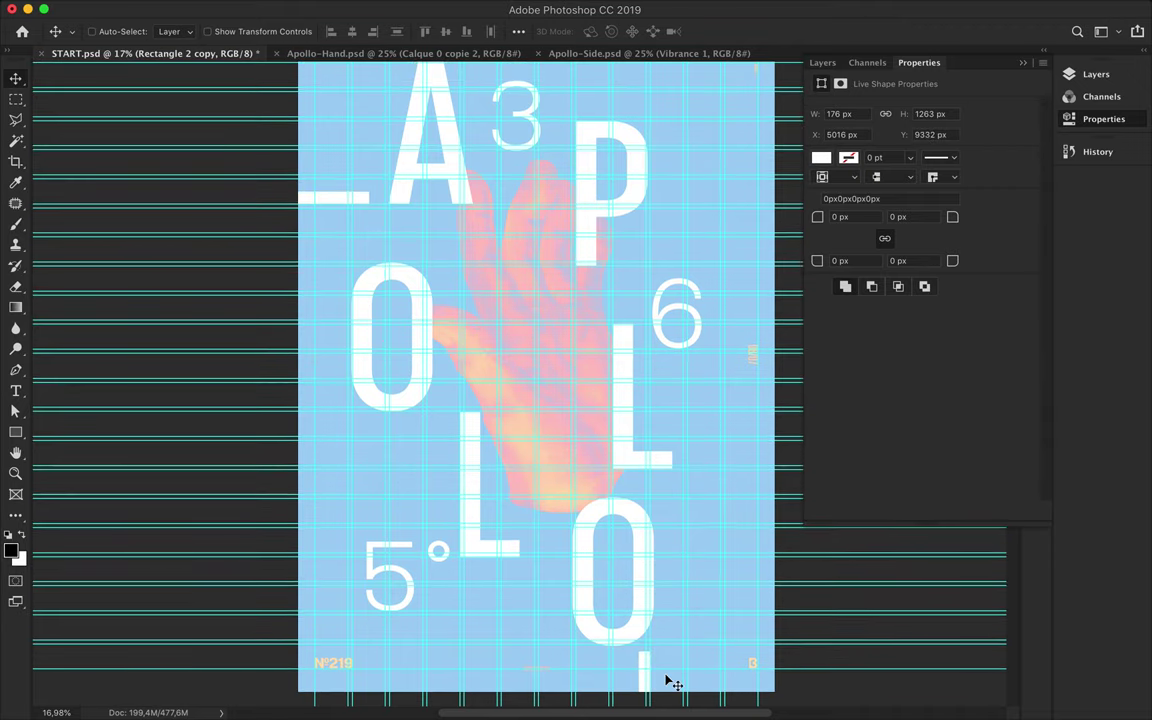
{"action": "scroll", "coordinate": [586, 527], "scroll_direction": "up", "scroll_amount": 2}
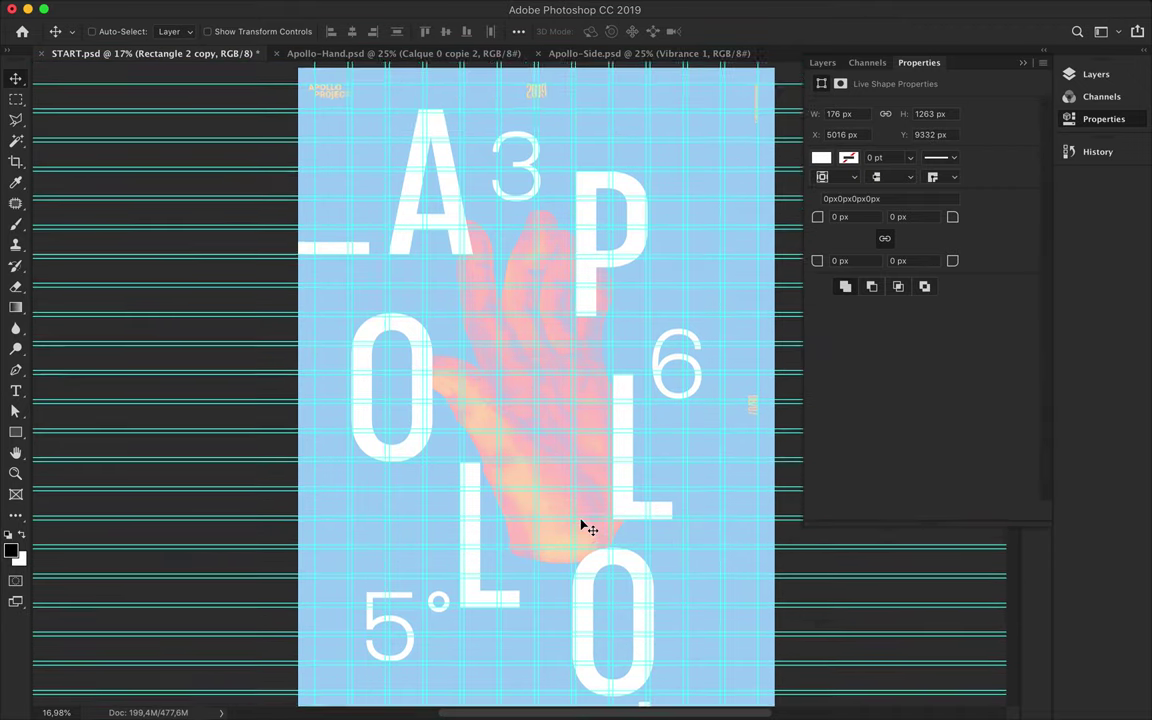
{"action": "scroll", "coordinate": [582, 525], "scroll_direction": "down", "scroll_amount": 1}
{"action": "scroll", "coordinate": [586, 525], "scroll_direction": "down", "scroll_amount": 1}
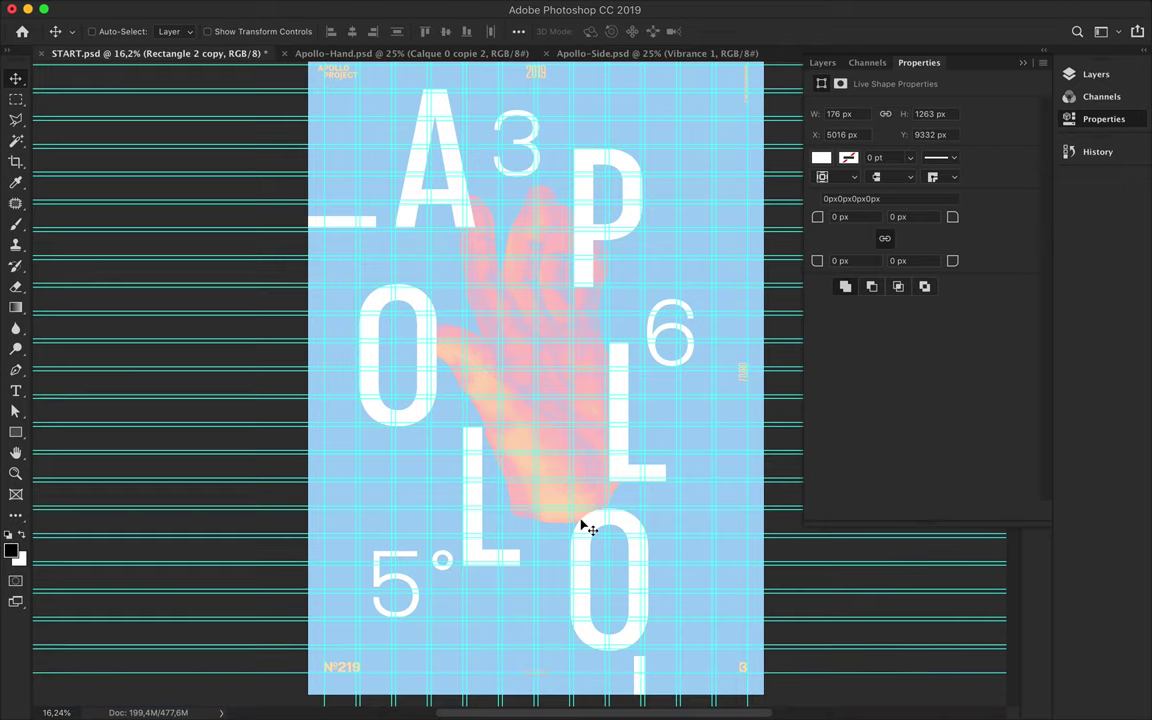
{"action": "left_click", "coordinate": [1095, 76]}
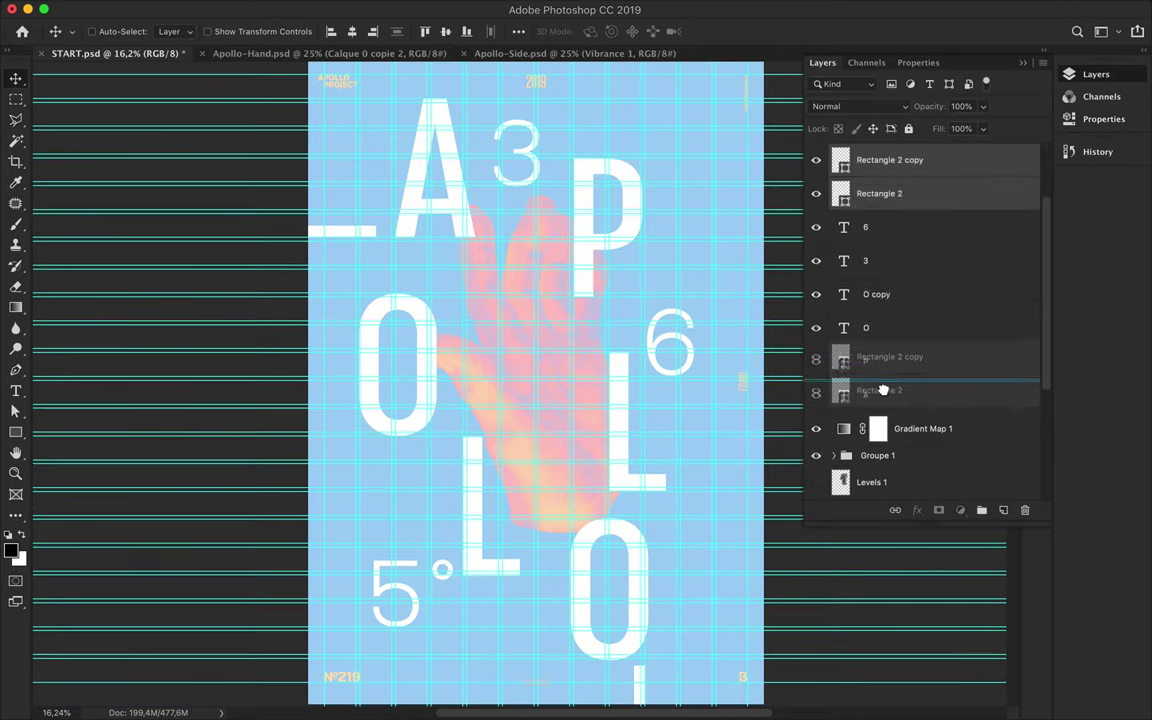
{"action": "left_click_drag", "start_coordinate": [906, 292], "coordinate": [900, 445]}
{"action": "left_click", "coordinate": [900, 427]}
{"action": "left_click", "coordinate": [900, 158], "text": "shift"}
{"action": "left_click", "coordinate": [982, 510]}
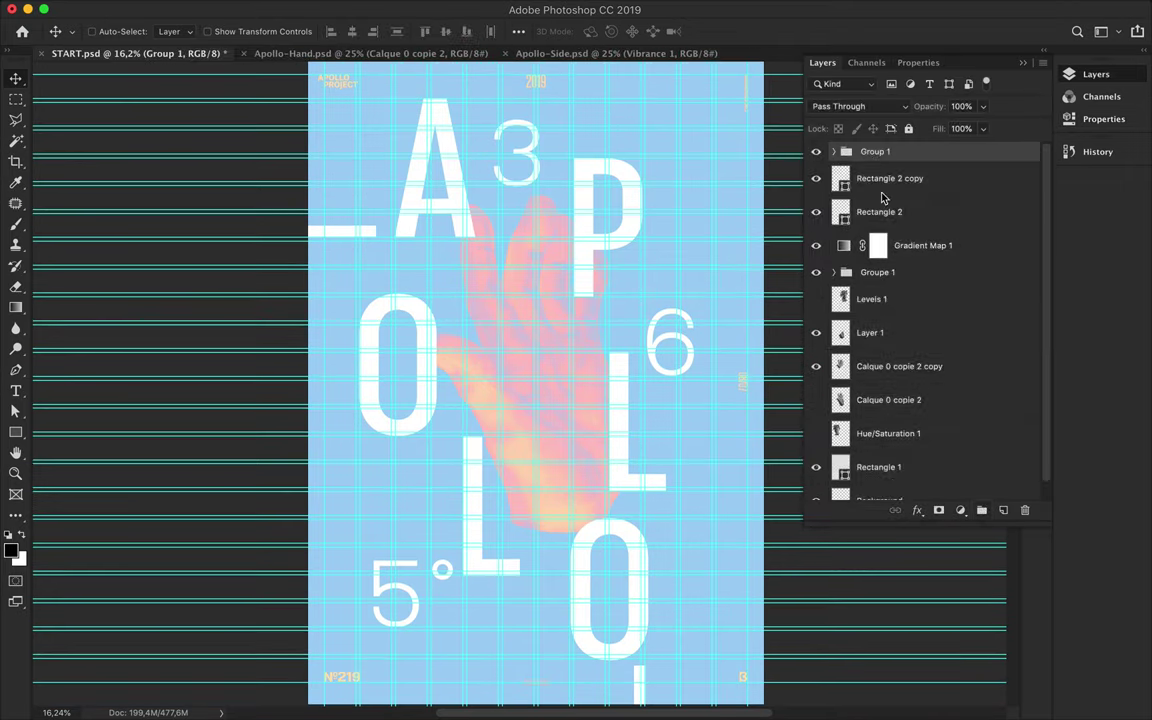
{"action": "type", "text": "ext"}
{"action": "key", "text": "Return"}
{"action": "left_click", "coordinate": [588, 223]}
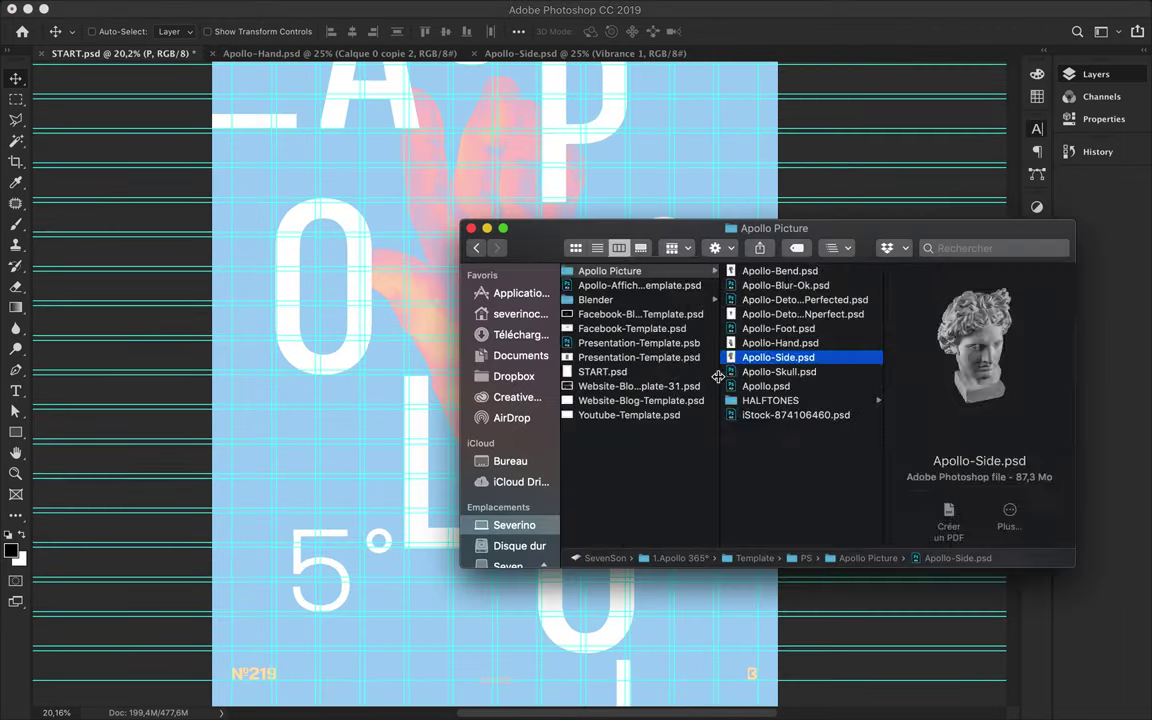
Browse through 1.GRAPHISME, CREATIVE, PHOTOSHOP, IMAGES and Pexels folders to the CLOUD folder.
{"action": "scroll", "coordinate": [718, 376], "scroll_direction": "left", "scroll_amount": 5}
{"action": "left_click", "coordinate": [619, 282]}
{"action": "left_click", "coordinate": [845, 332]}
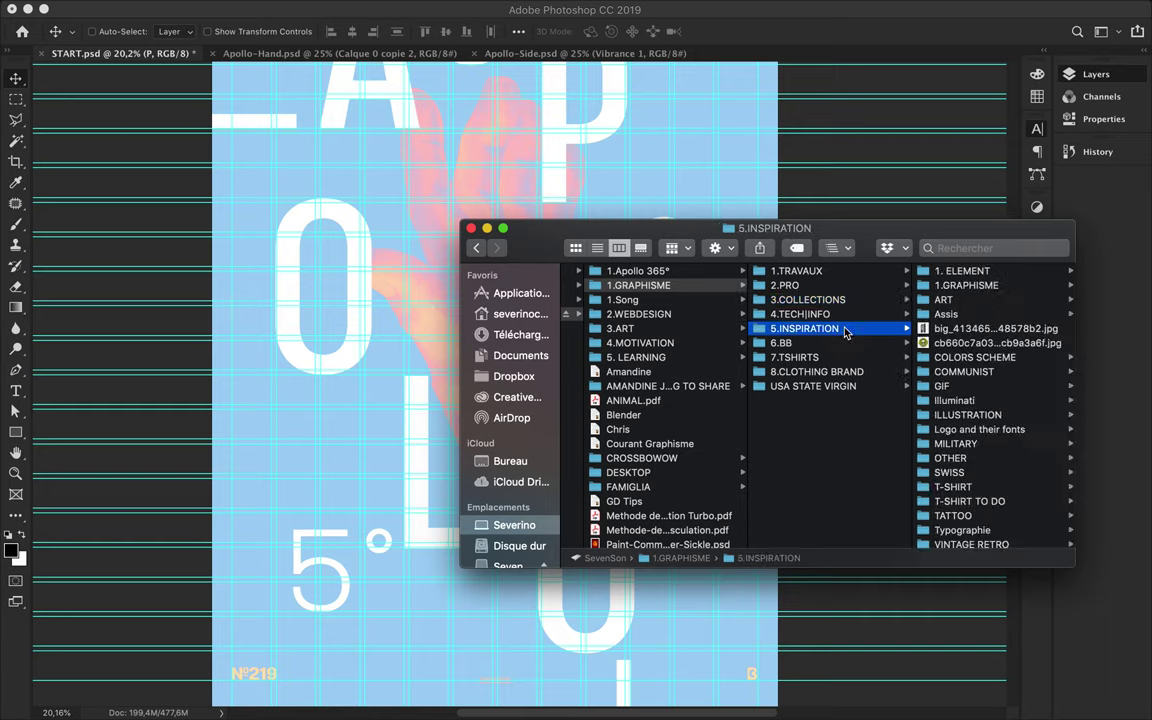
{"action": "left_click", "coordinate": [808, 299]}
{"action": "left_click", "coordinate": [965, 273]}
{"action": "left_click", "coordinate": [964, 386]}
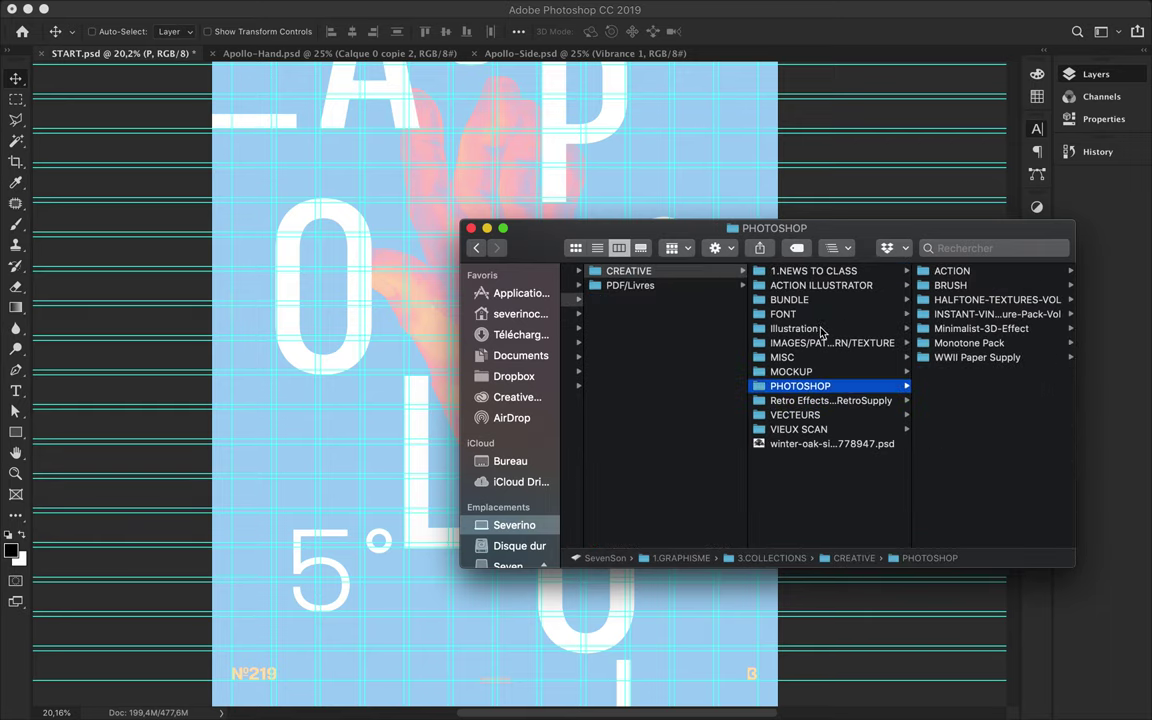
{"action": "left_click", "coordinate": [818, 343]}
{"action": "left_click", "coordinate": [950, 328]}
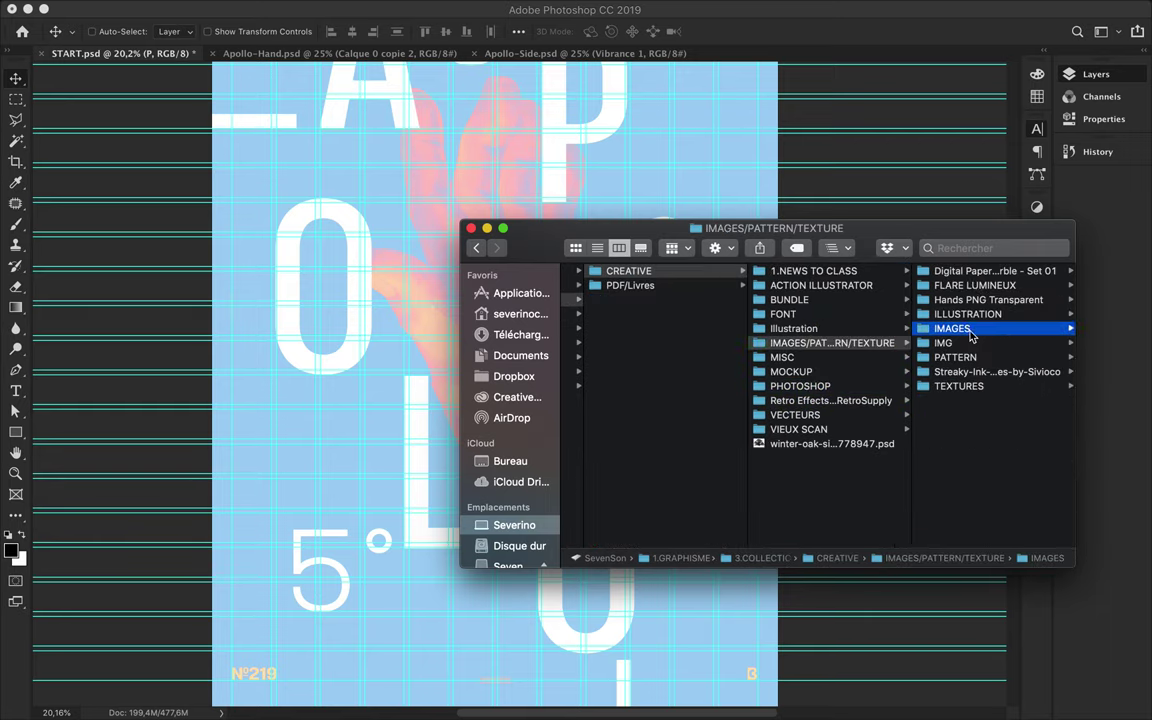
{"action": "left_click", "coordinate": [950, 343]}
{"action": "left_click", "coordinate": [968, 271]}
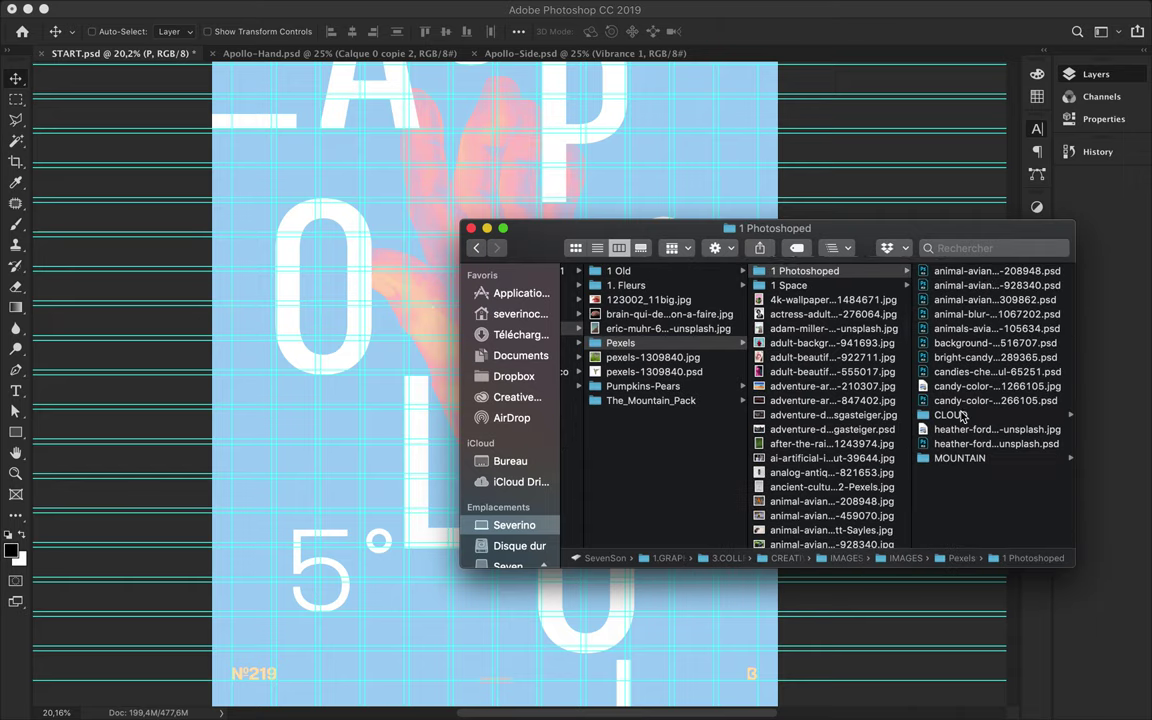
{"action": "left_click", "coordinate": [940, 409]}
Bring two cloud images into the poster and move both layers to the top of Text.
{"action": "key", "text": "super+Tab"}
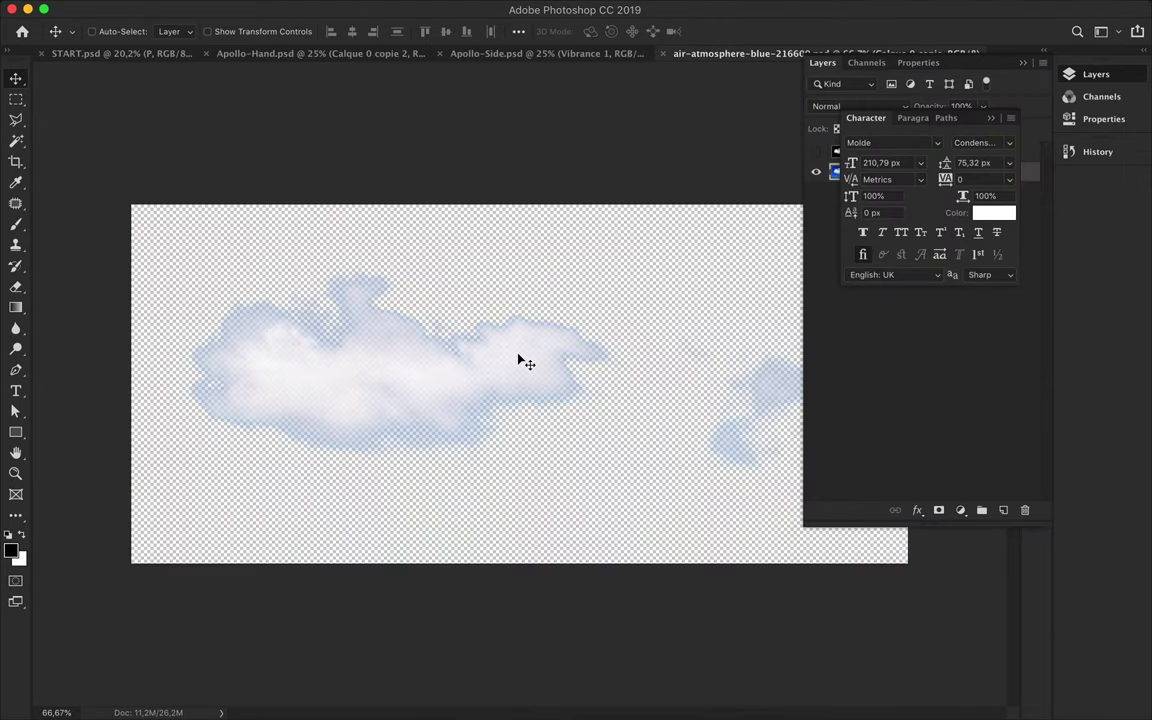
{"action": "mouse_move", "coordinate": [517, 360]}
{"action": "left_mouse_down"}
{"action": "mouse_move", "coordinate": [436, 260]}
{"action": "mouse_move", "coordinate": [432, 188]}
{"action": "left_mouse_up"}
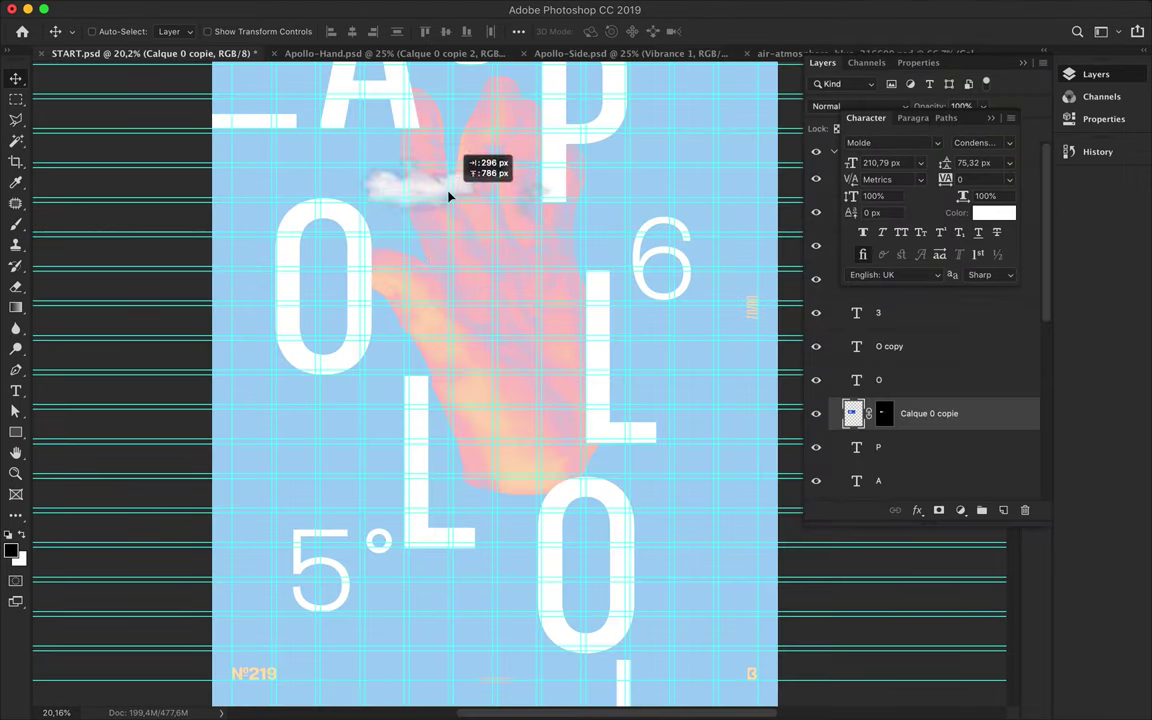
{"action": "key", "text": "super+Tab"}
{"action": "left_click_drag", "start_coordinate": [797, 147], "coordinate": [812, 322]}
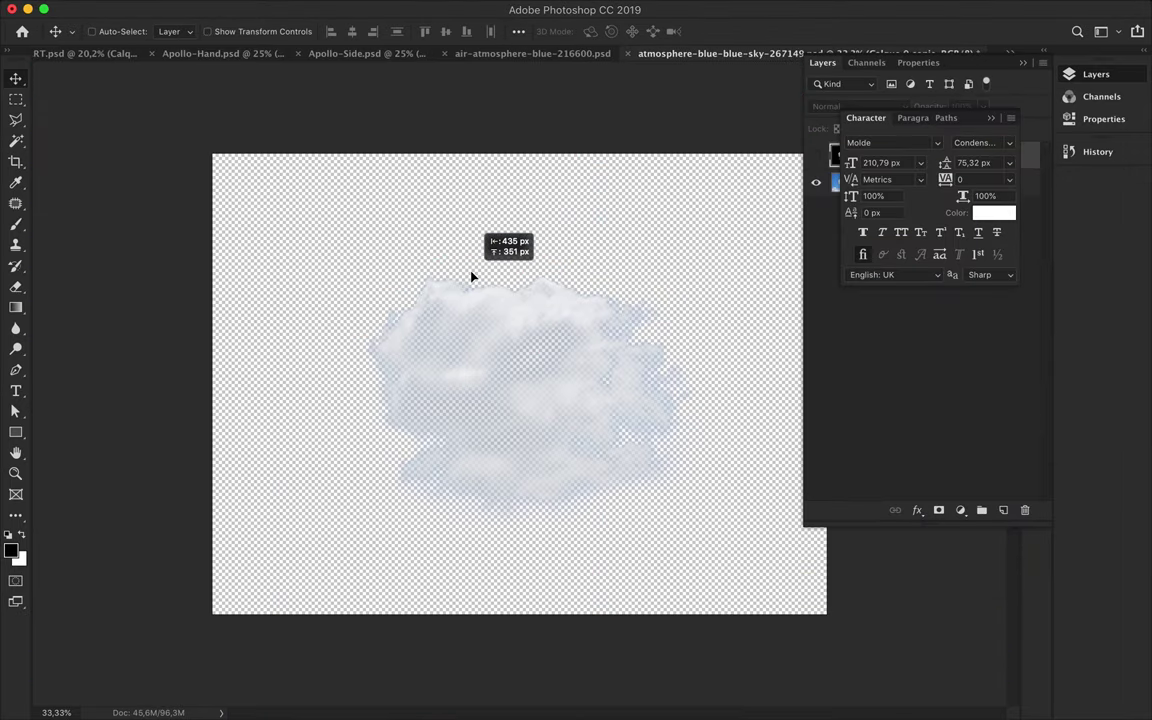
{"action": "left_click", "coordinate": [990, 124]}
{"action": "mouse_move", "coordinate": [520, 390]}
{"action": "left_mouse_down"}
{"action": "mouse_move", "coordinate": [637, 432]}
{"action": "mouse_move", "coordinate": [684, 419]}
{"action": "mouse_move", "coordinate": [581, 450]}
{"action": "mouse_move", "coordinate": [619, 472]}
{"action": "left_mouse_up"}
{"action": "left_click", "coordinate": [929, 447], "text": "shift"}
{"action": "left_click_drag", "start_coordinate": [929, 447], "coordinate": [930, 168]}
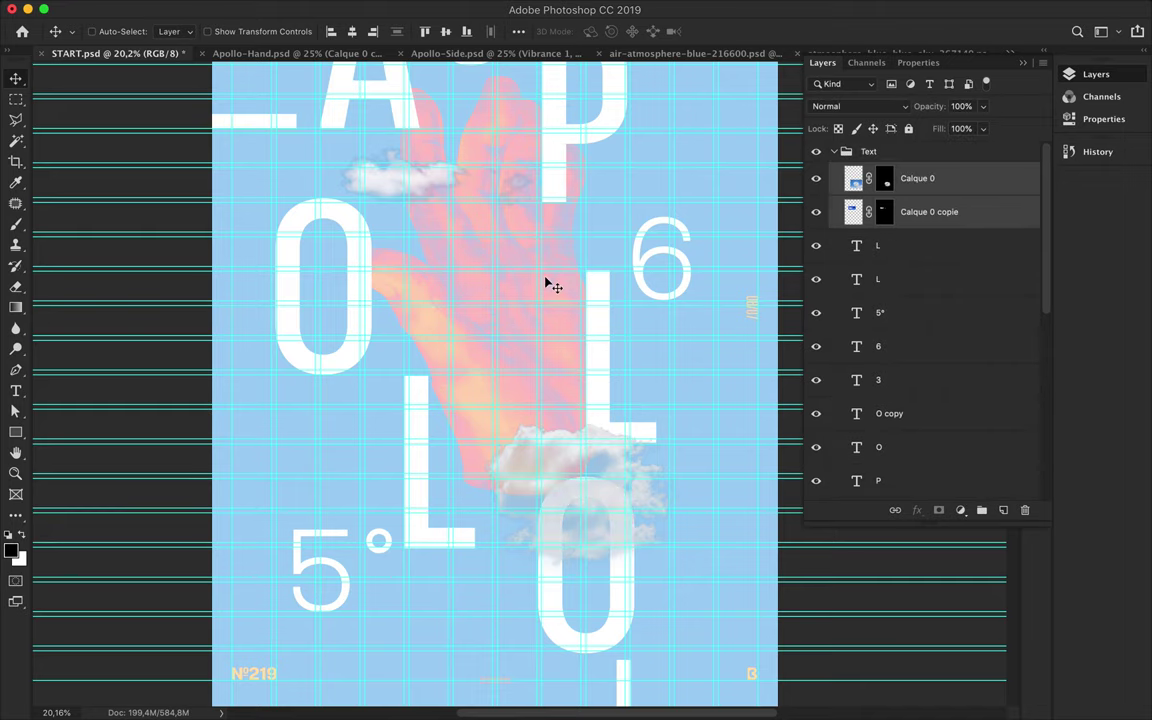
{"action": "left_click", "coordinate": [443, 690]}
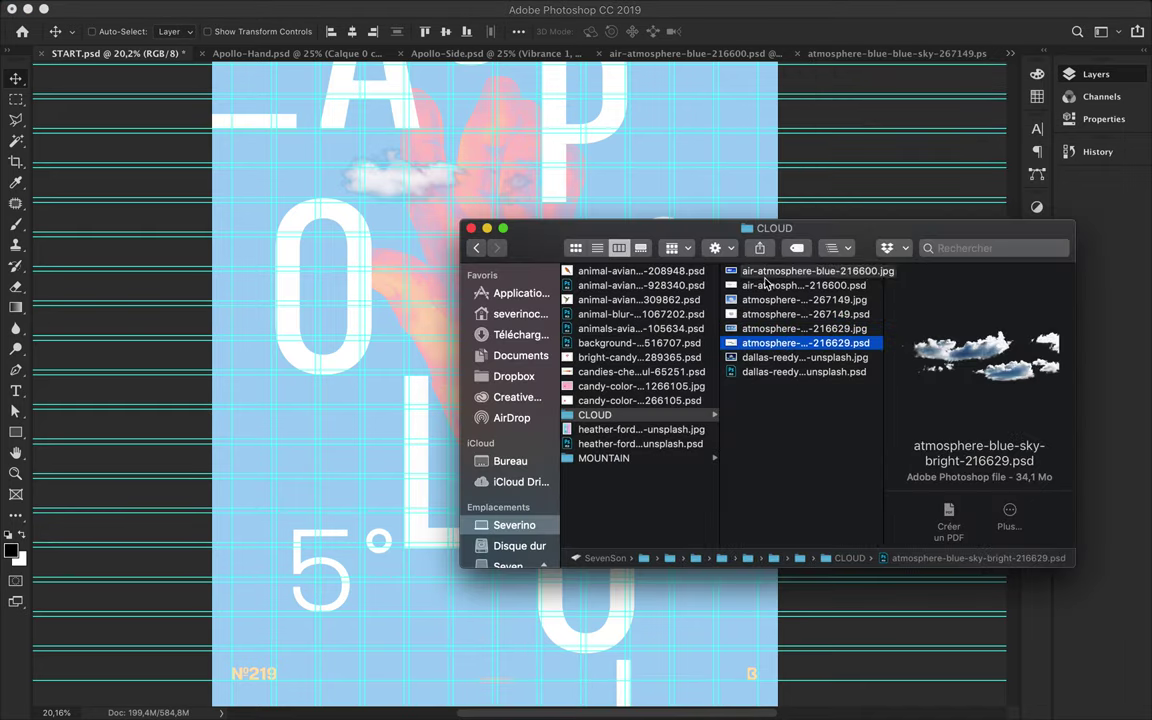
Add a Levels adjustment that brightens the cloud with the white point at 228.
{"action": "left_click", "coordinate": [472, 229]}
{"action": "left_click", "coordinate": [963, 511]}
{"action": "left_click", "coordinate": [985, 591]}
{"action": "left_click_drag", "start_coordinate": [1030, 228], "coordinate": [1012, 229]}
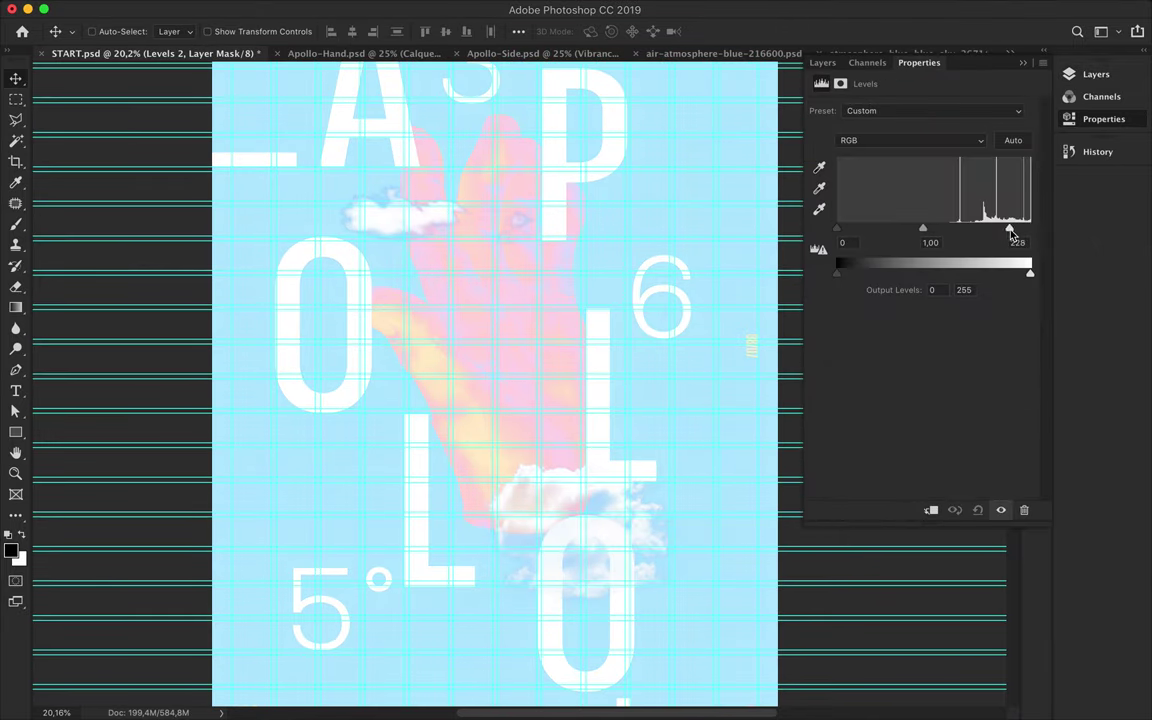
{"action": "left_click", "coordinate": [823, 63]}
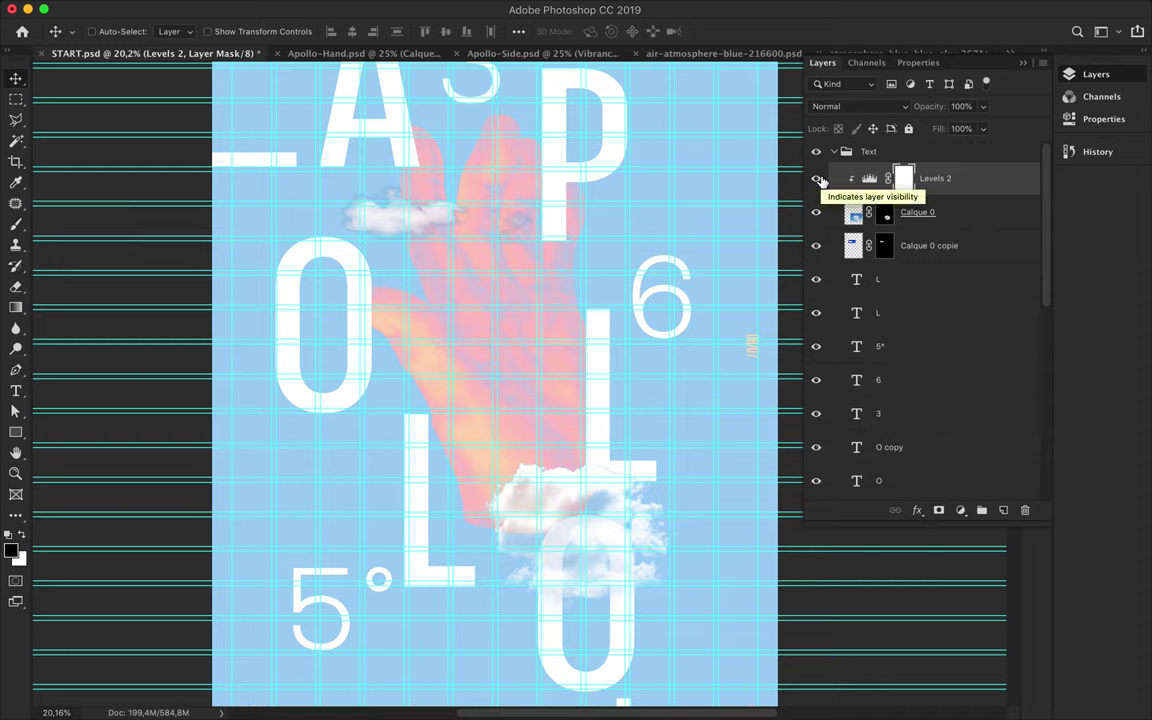
Copy the Levels adjustment onto each cloud layer and move the large cloud beside the O.
{"action": "left_click_drag", "start_coordinate": [938, 193], "coordinate": [905, 240]}
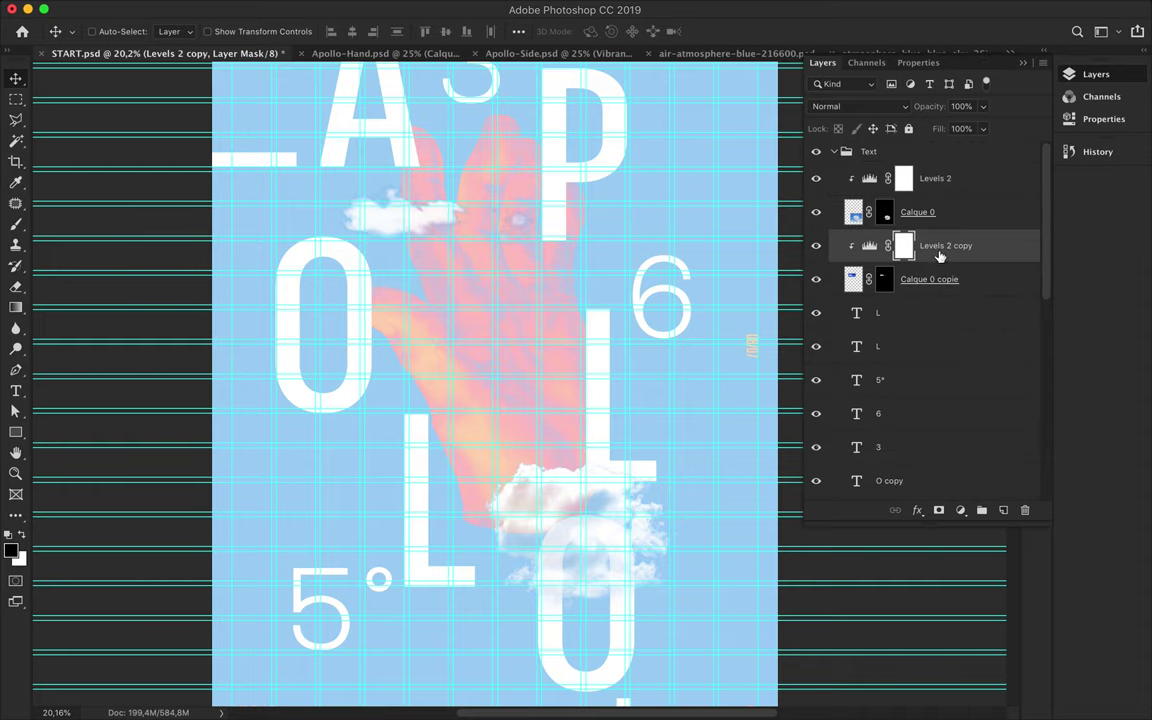
{"action": "double_click", "coordinate": [940, 257]}
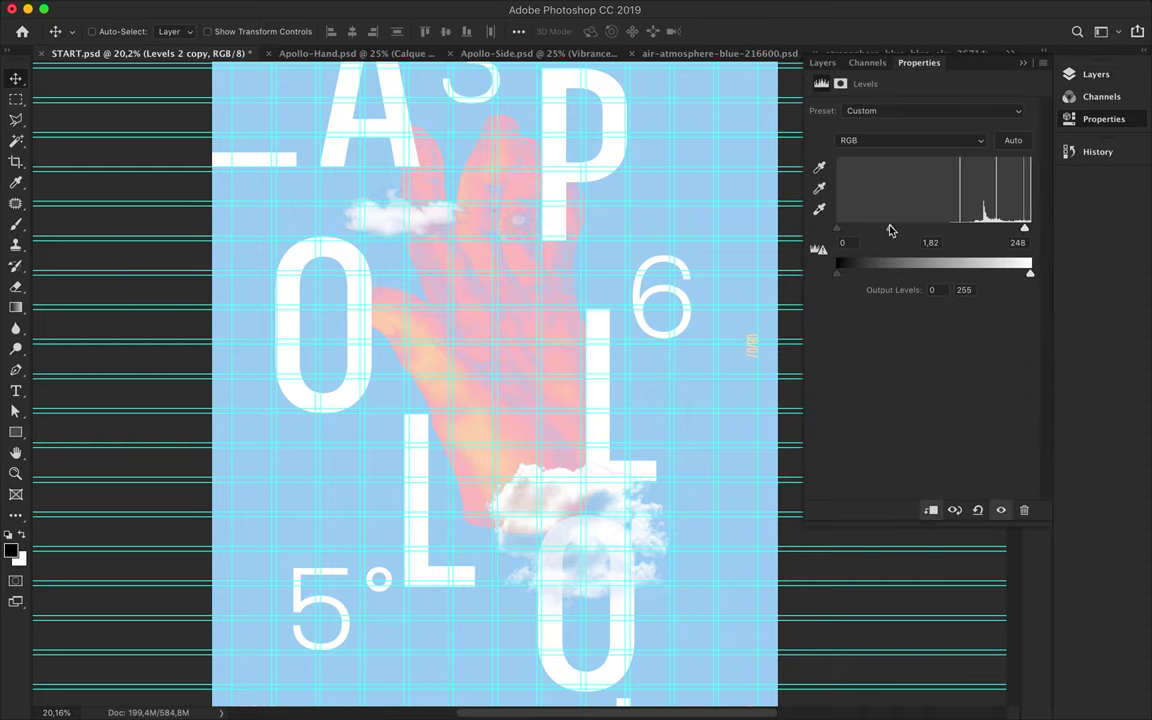
{"action": "left_click", "coordinate": [823, 63]}
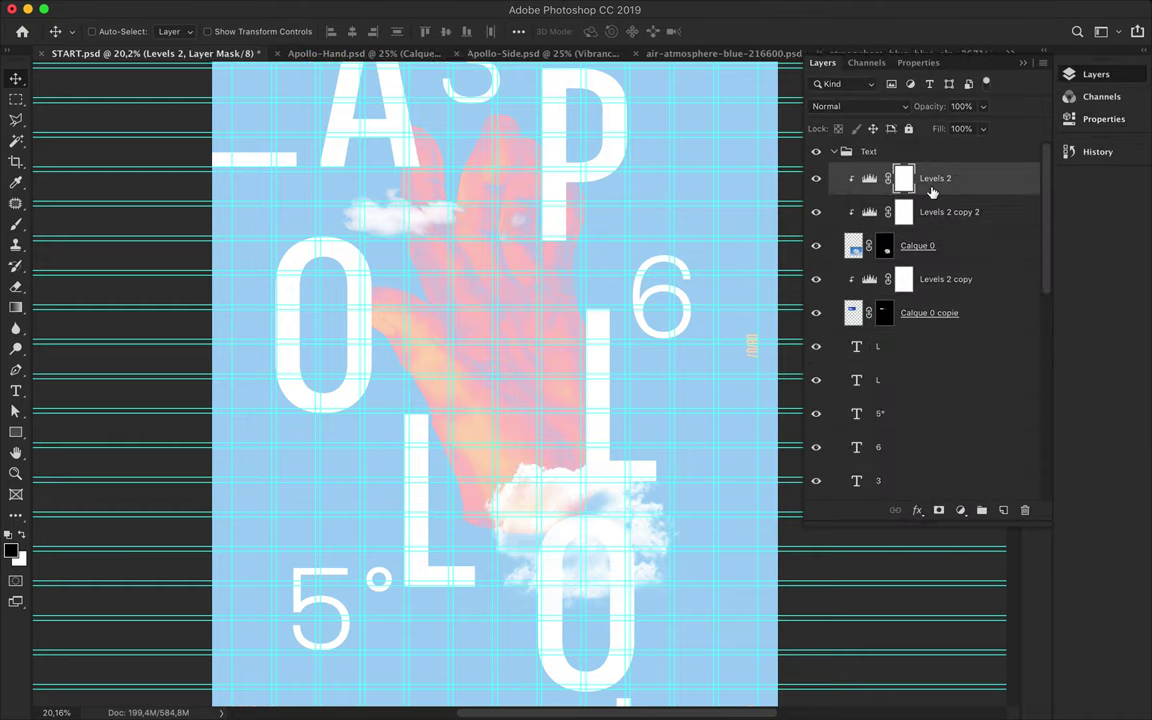
{"action": "left_click_drag", "start_coordinate": [874, 219], "coordinate": [931, 182]}
{"action": "double_click", "coordinate": [861, 180]}
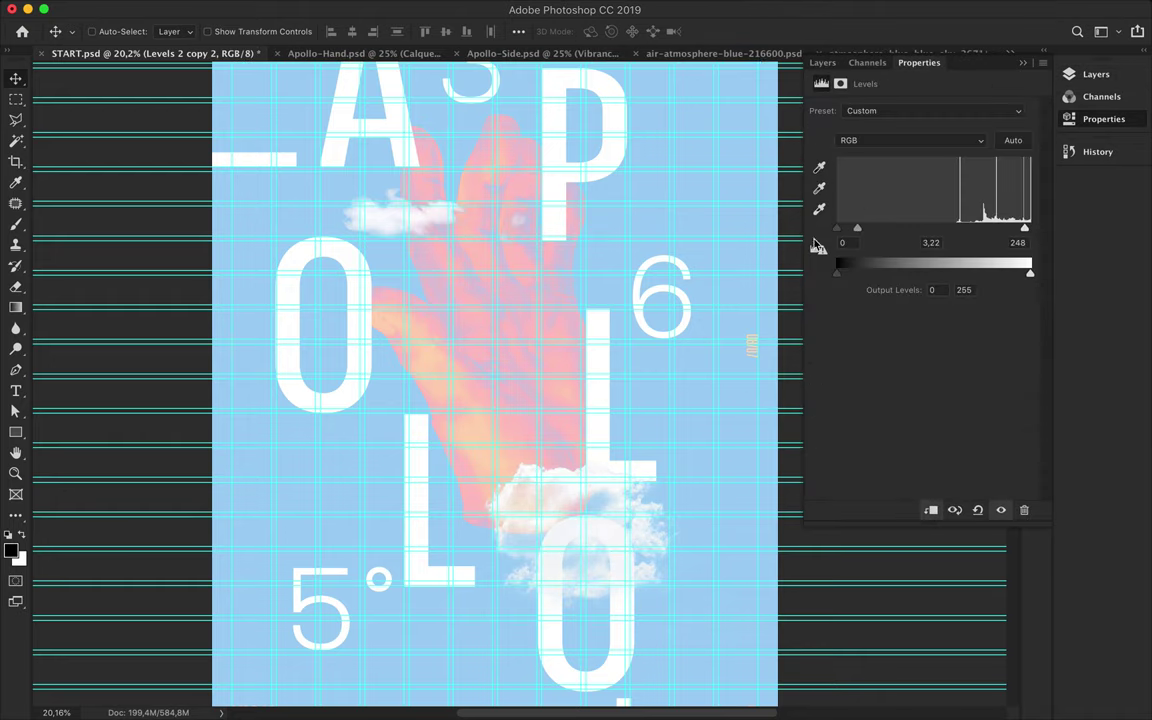
{"action": "mouse_move", "coordinate": [548, 496]}
{"action": "left_mouse_down"}
{"action": "mouse_move", "coordinate": [481, 406]}
{"action": "mouse_move", "coordinate": [463, 350]}
{"action": "mouse_move", "coordinate": [378, 386]}
{"action": "left_mouse_up"}
{"action": "mouse_move", "coordinate": [404, 234]}
{"action": "left_mouse_down"}
{"action": "mouse_move", "coordinate": [559, 227]}
{"action": "mouse_move", "coordinate": [576, 200]}
{"action": "left_mouse_up"}
Scale the 3, 5° and 6 numbers down together to about 63%.
{"action": "scroll", "coordinate": [560, 230], "scroll_direction": "down", "scroll_amount": 3}
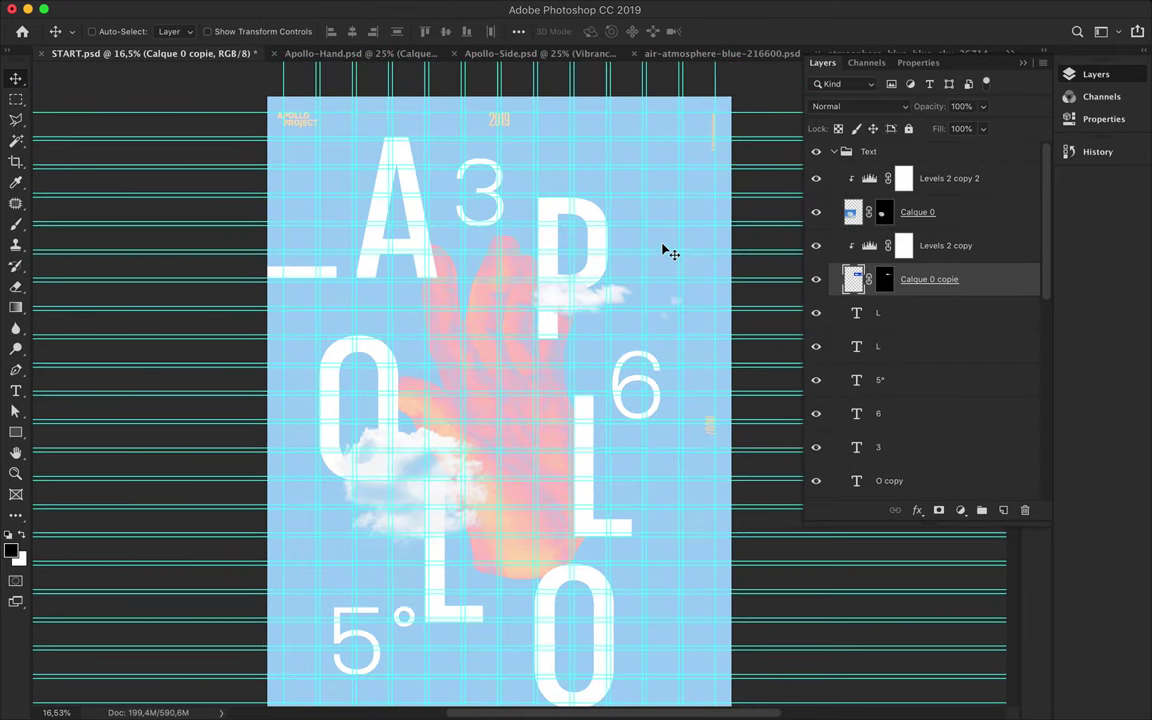
{"action": "scroll", "coordinate": [650, 210], "scroll_direction": "up", "scroll_amount": 1}
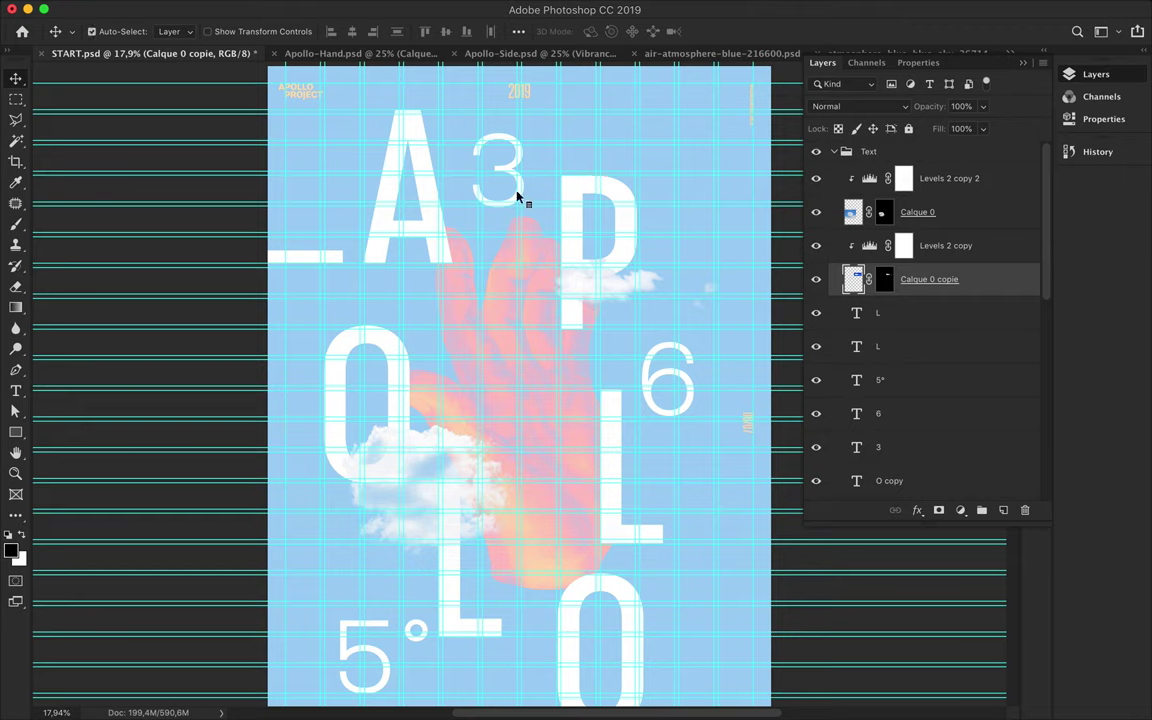
{"action": "left_click", "coordinate": [522, 195], "text": "ctrl"}
{"action": "left_click", "coordinate": [710, 480], "text": "ctrl+shift"}
{"action": "left_click", "coordinate": [675, 385], "text": "ctrl+shift"}
{"action": "key", "text": "ctrl+t"}
{"action": "mouse_move", "coordinate": [514, 134]}
{"action": "left_mouse_down"}
{"action": "mouse_move", "coordinate": [514, 327]}
{"action": "mouse_move", "coordinate": [508, 222]}
{"action": "left_mouse_up"}
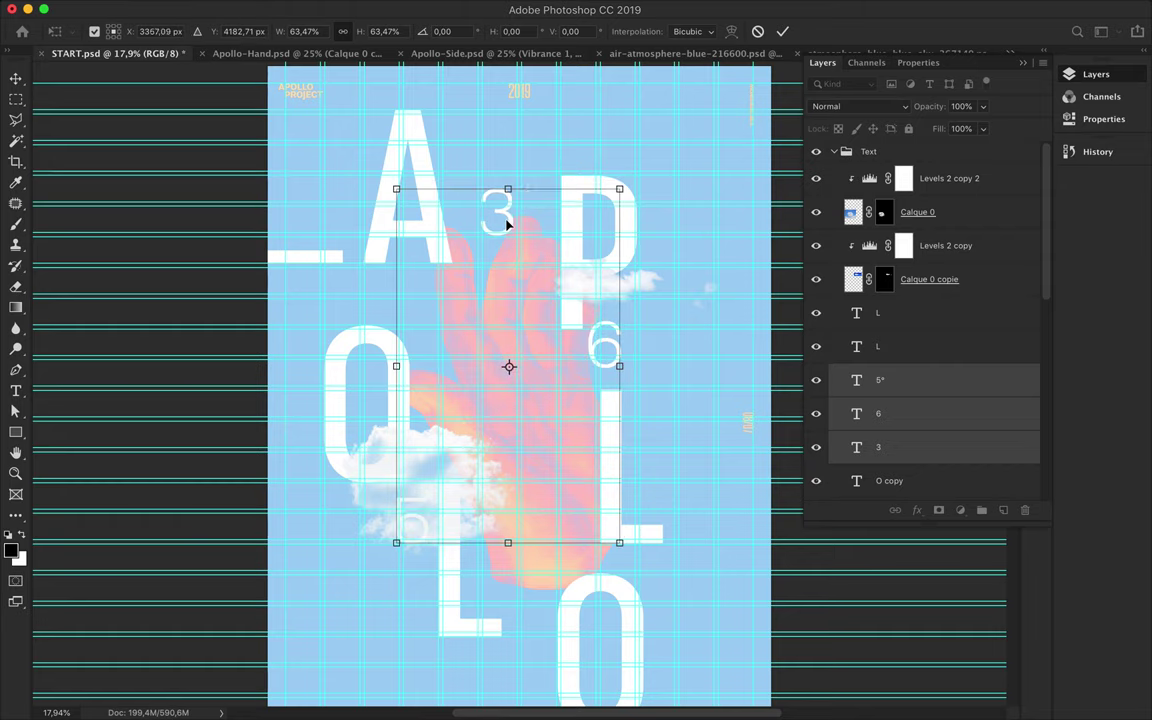
{"action": "key", "text": "Return"}
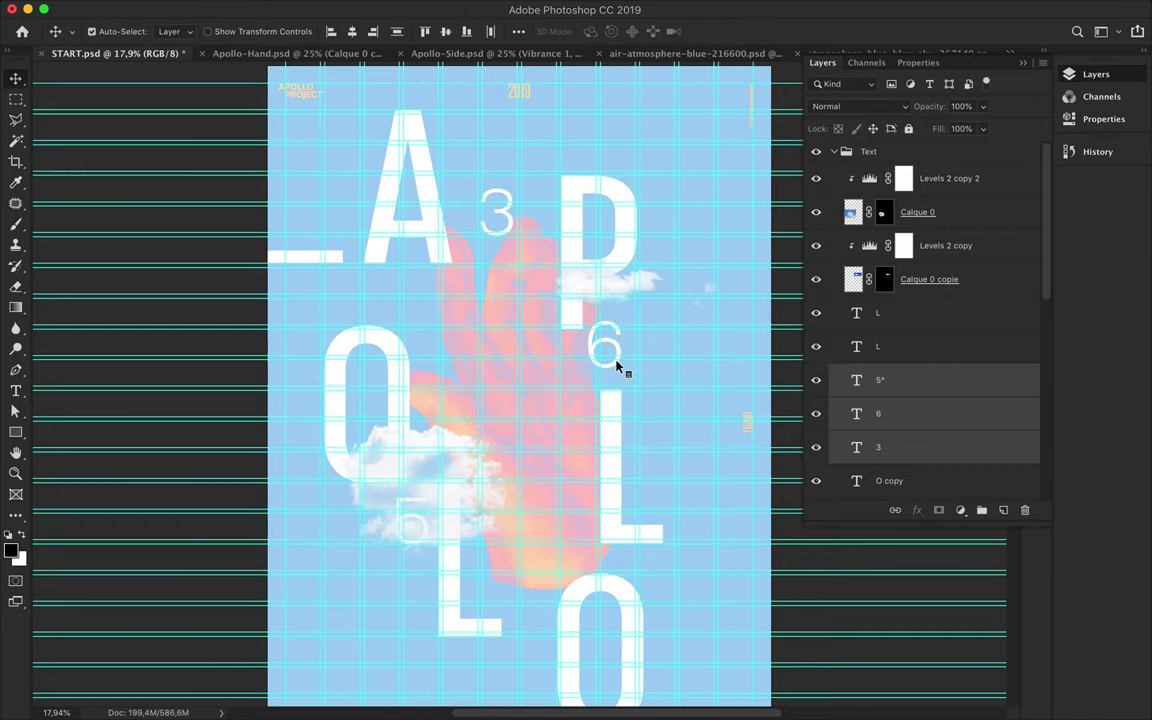
Move the 6 beside the middle L and the 5° below the left cloud.
{"action": "left_click_drag", "start_coordinate": [618, 368], "coordinate": [703, 478]}
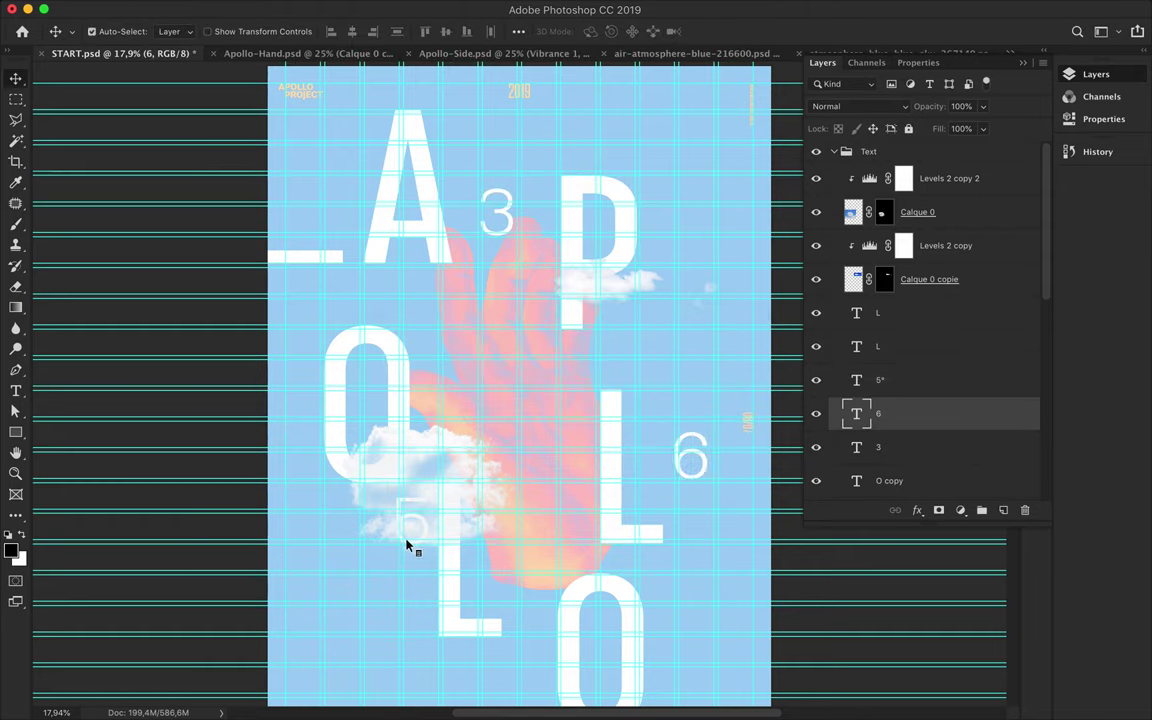
{"action": "left_click", "coordinate": [887, 380]}
{"action": "left_click_drag", "start_coordinate": [412, 527], "coordinate": [384, 568]}
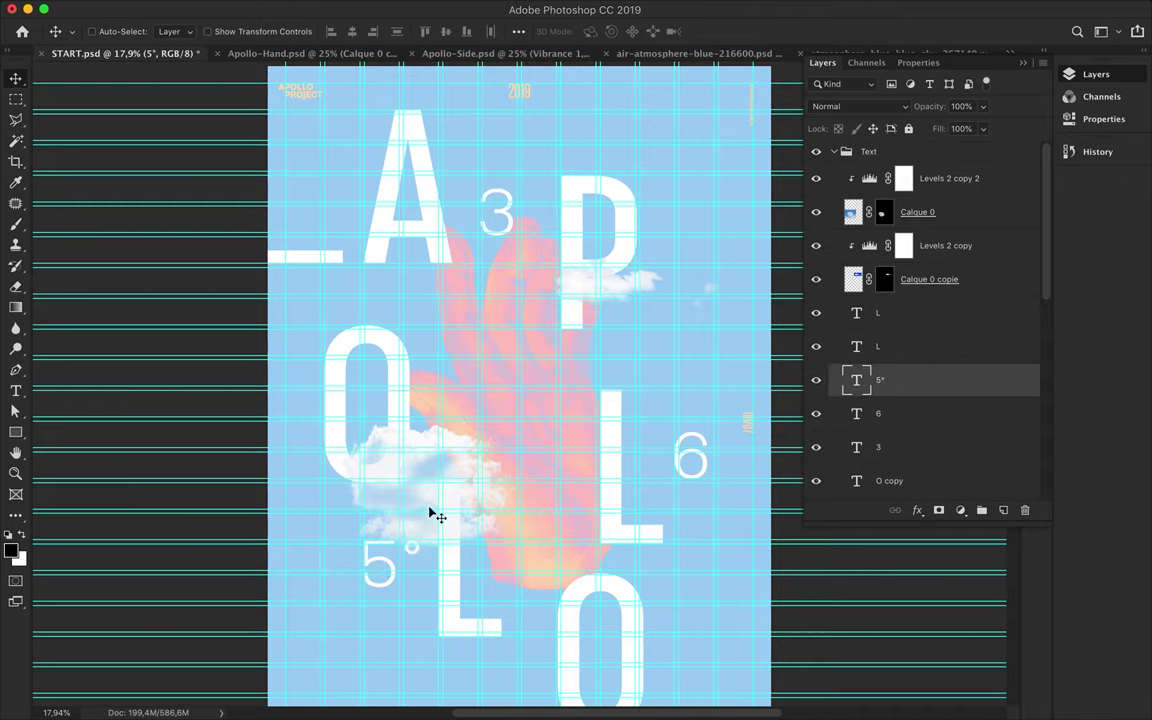
{"action": "scroll", "coordinate": [500, 460], "scroll_direction": "down", "scroll_amount": 3}
{"action": "scroll", "coordinate": [550, 417], "scroll_direction": "down", "scroll_amount": 1}
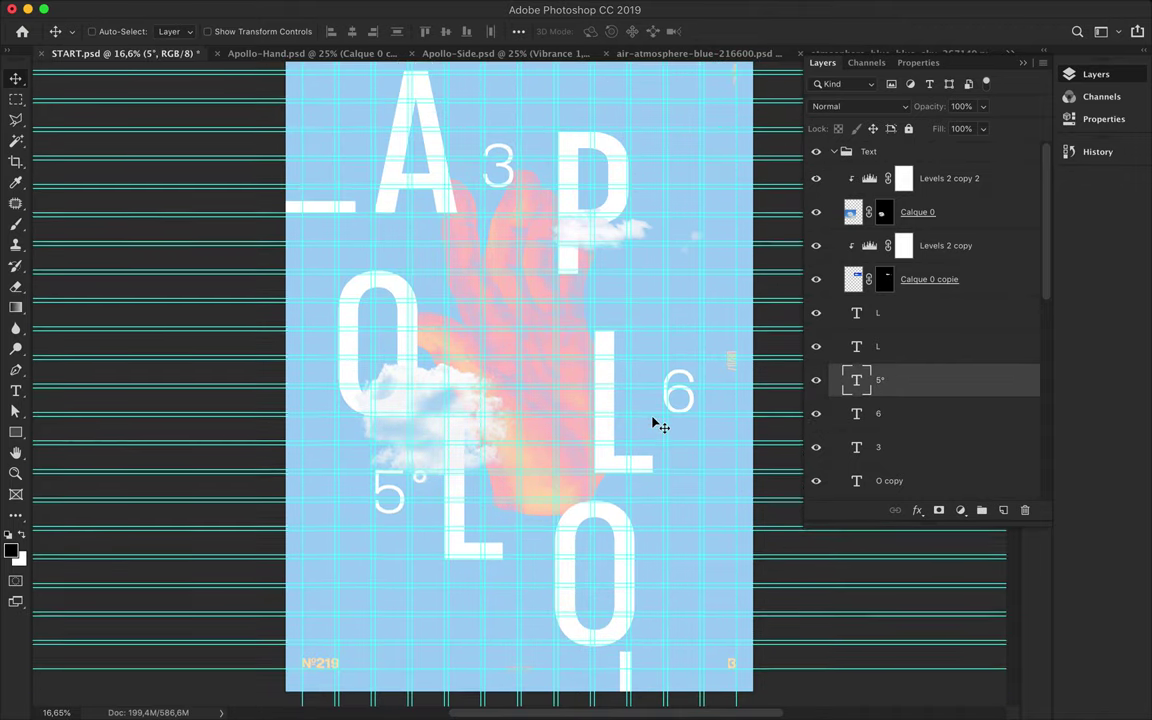
{"action": "scroll", "coordinate": [680, 395], "scroll_direction": "up", "scroll_amount": 3}
{"action": "scroll", "coordinate": [676, 402], "scroll_direction": "down", "scroll_amount": 1}
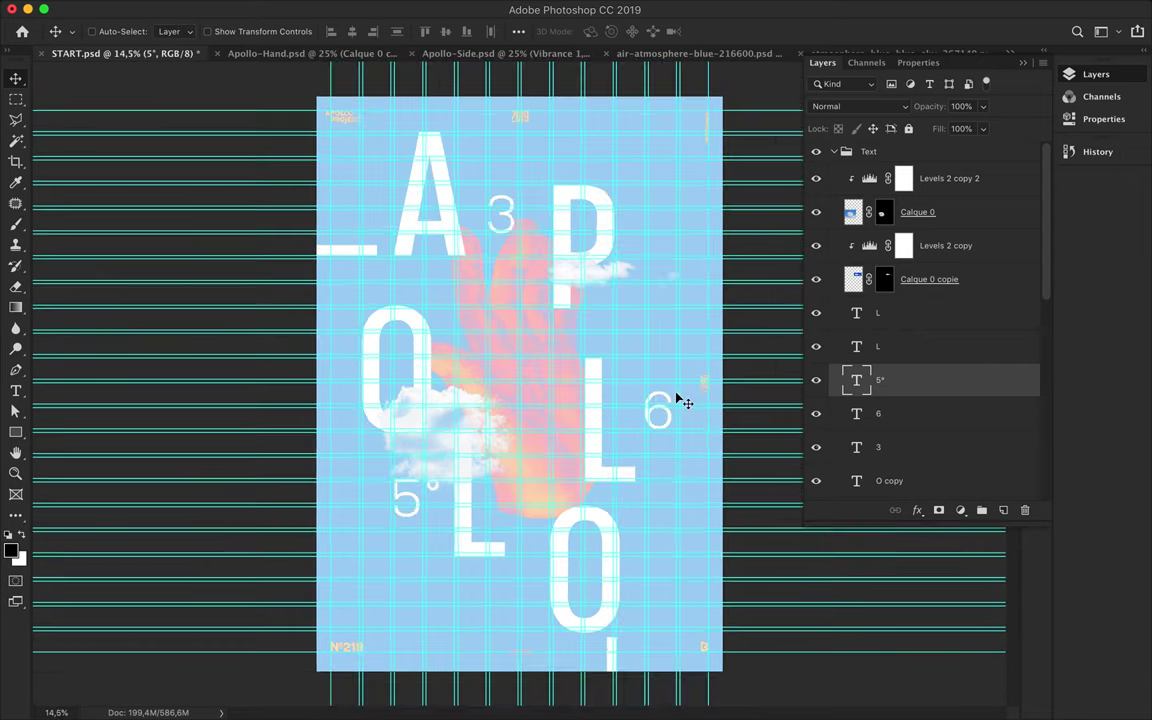
{"action": "left_click", "coordinate": [540, 374], "text": "ctrl"}
Delete the Levels 1, Layer 1 and Calque 0 copie 2 copy layers.
{"action": "left_click", "coordinate": [843, 484], "text": "ctrl"}
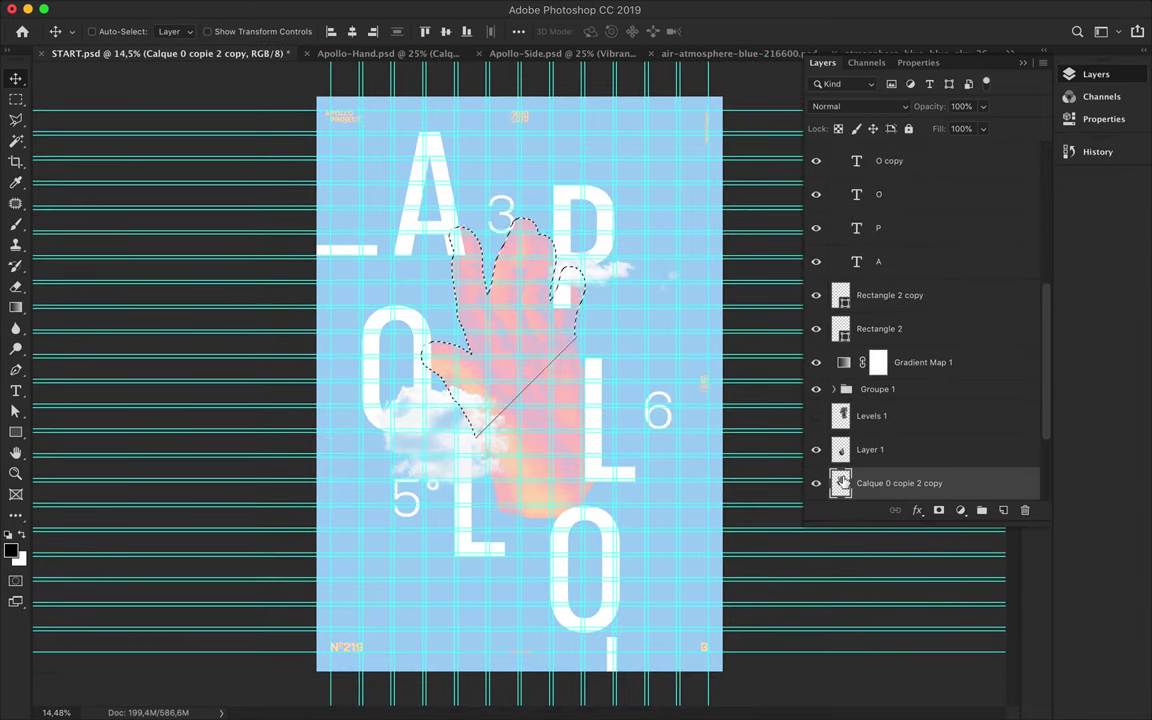
{"action": "scroll", "coordinate": [843, 470], "scroll_direction": "down", "scroll_amount": 2}
{"action": "left_click", "coordinate": [890, 434]}
{"action": "left_click_drag", "start_coordinate": [465, 314], "coordinate": [468, 312]}
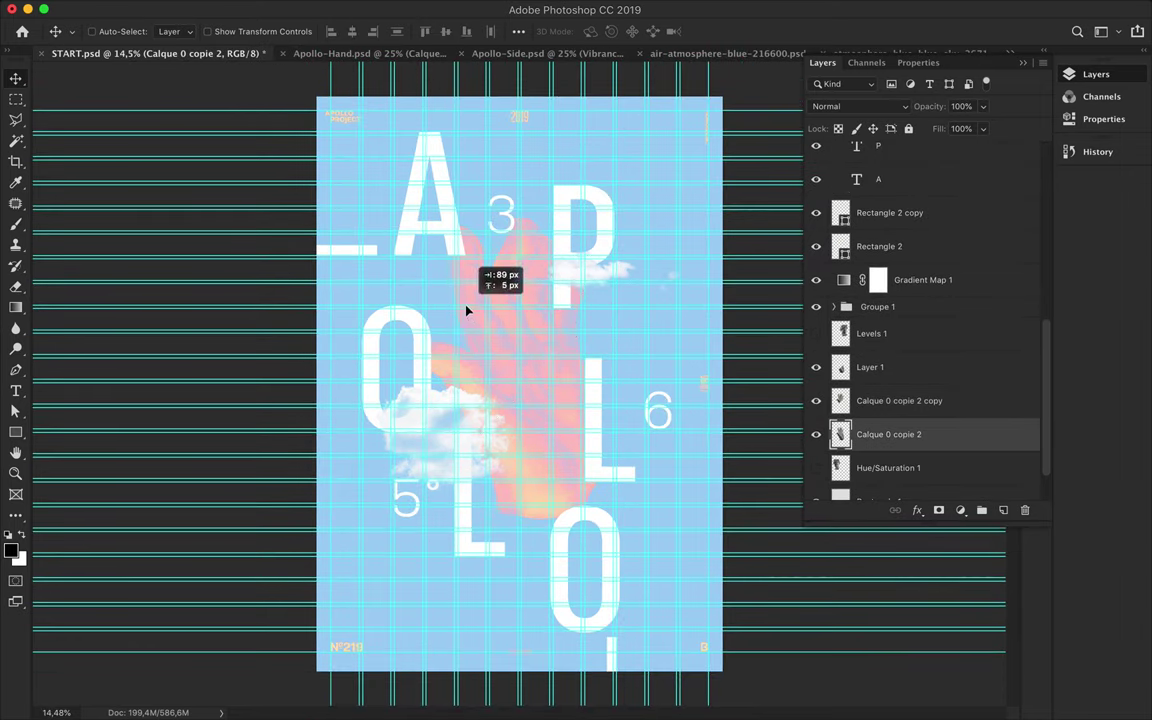
{"action": "left_click", "coordinate": [870, 367]}
{"action": "left_click", "coordinate": [871, 333], "text": "ctrl"}
{"action": "left_click", "coordinate": [881, 400], "text": "ctrl"}
{"action": "key", "text": "Delete"}
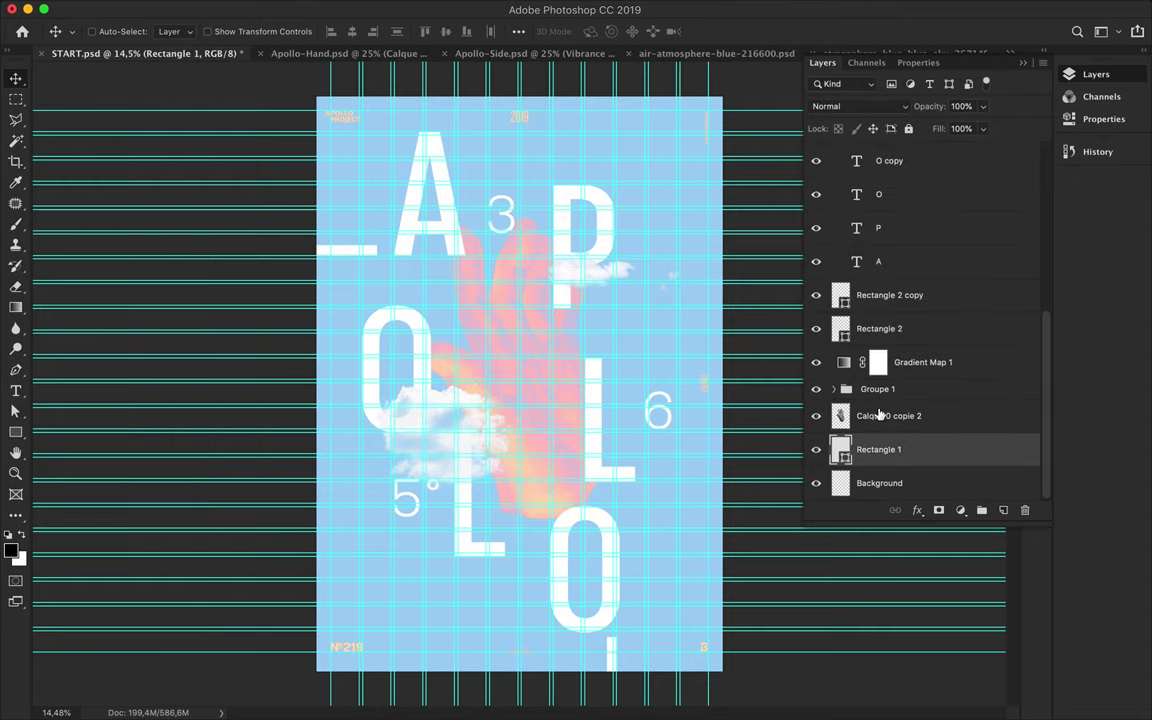
Reselect the Calque 0 copie 2 hand layer and nudge the 6 slightly.
{"action": "left_click", "coordinate": [885, 424]}
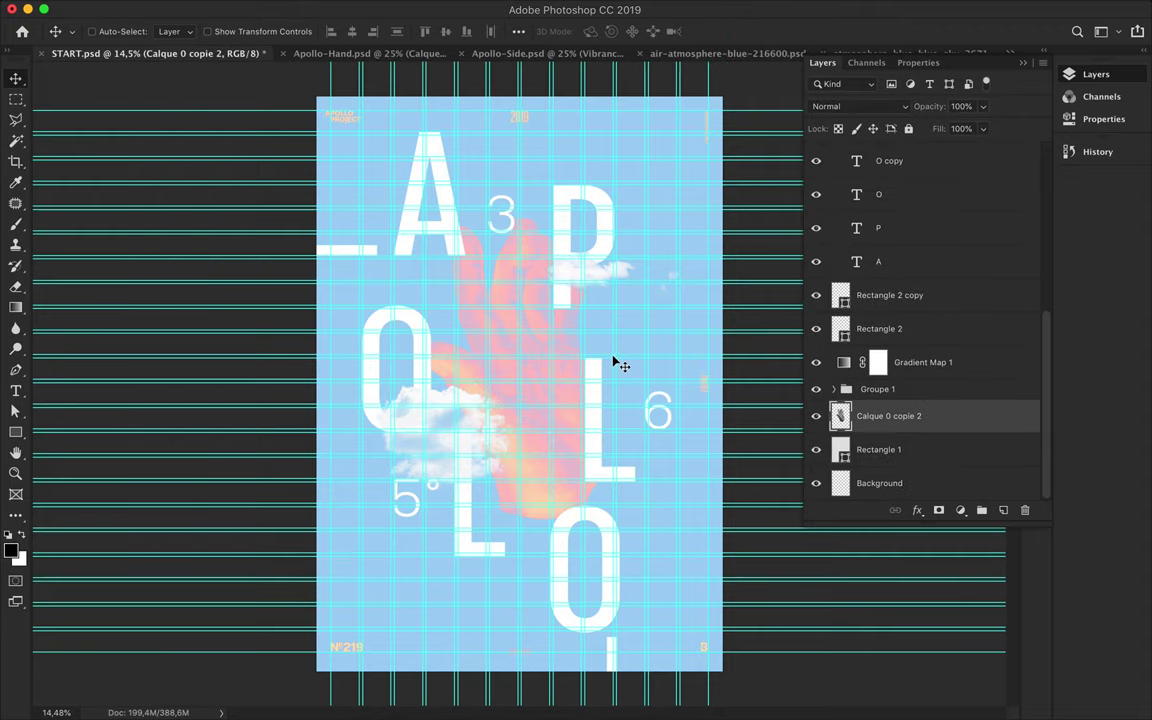
{"action": "scroll", "coordinate": [512, 301], "scroll_direction": "up", "scroll_amount": 2}
{"action": "mouse_move", "coordinate": [680, 434]}
{"action": "left_mouse_down"}
{"action": "mouse_move", "coordinate": [657, 428]}
{"action": "mouse_move", "coordinate": [675, 428]}
{"action": "left_mouse_up"}
{"action": "scroll", "coordinate": [507, 188], "scroll_direction": "up", "scroll_amount": 2}
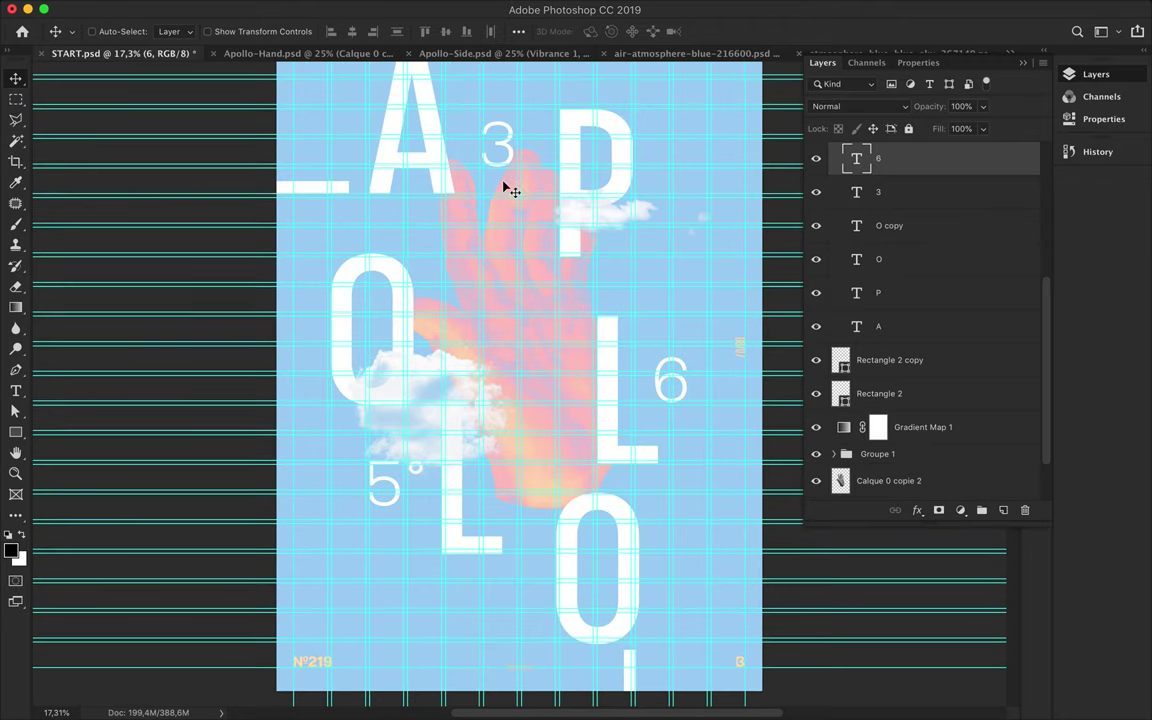
Duplicate the 3 below the A, set it to 200 px and retype it as 'THE CLOUDS'.
{"action": "left_click_drag", "start_coordinate": [510, 152], "coordinate": [420, 231]}
{"action": "double_click", "coordinate": [405, 222]}
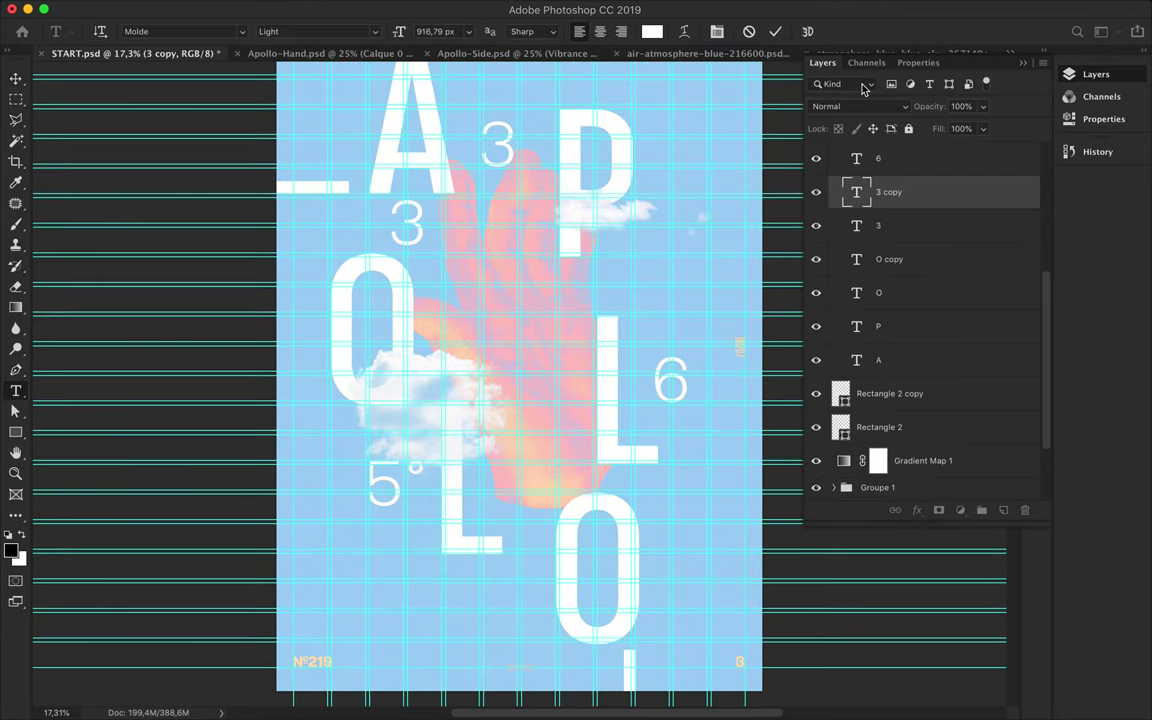
{"action": "key", "text": "ctrl+t"}
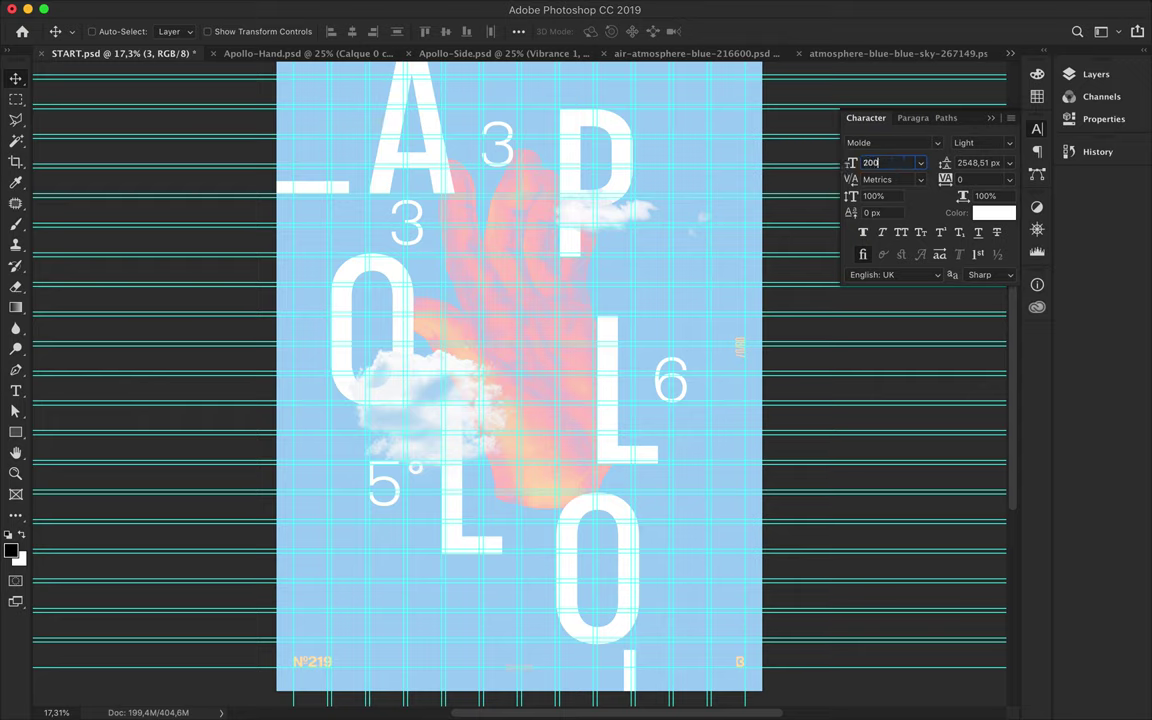
{"action": "key", "text": "Return"}
{"action": "type", "text": "t"}
{"action": "type", "text": "THE CLOUDS"}
{"action": "key", "text": "Escape"}
Widen the letter spacing of THE CLOUDS IN THE SKY and rotate it vertical over the hand.
{"action": "key", "text": "v"}
{"action": "left_click_drag", "start_coordinate": [514, 216], "coordinate": [487, 193]}
{"action": "left_click_drag", "start_coordinate": [944, 186], "coordinate": [976, 179]}
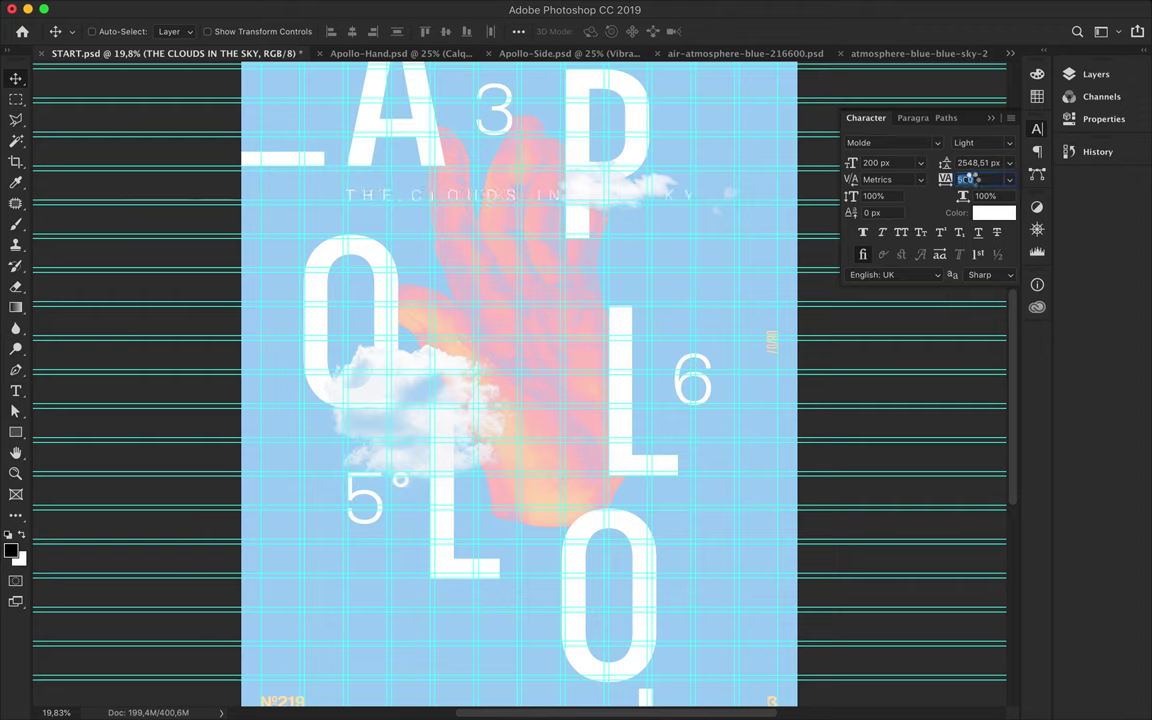
{"action": "key", "text": "ctrl+t"}
{"action": "left_click_drag", "start_coordinate": [770, 200], "coordinate": [560, 105]}
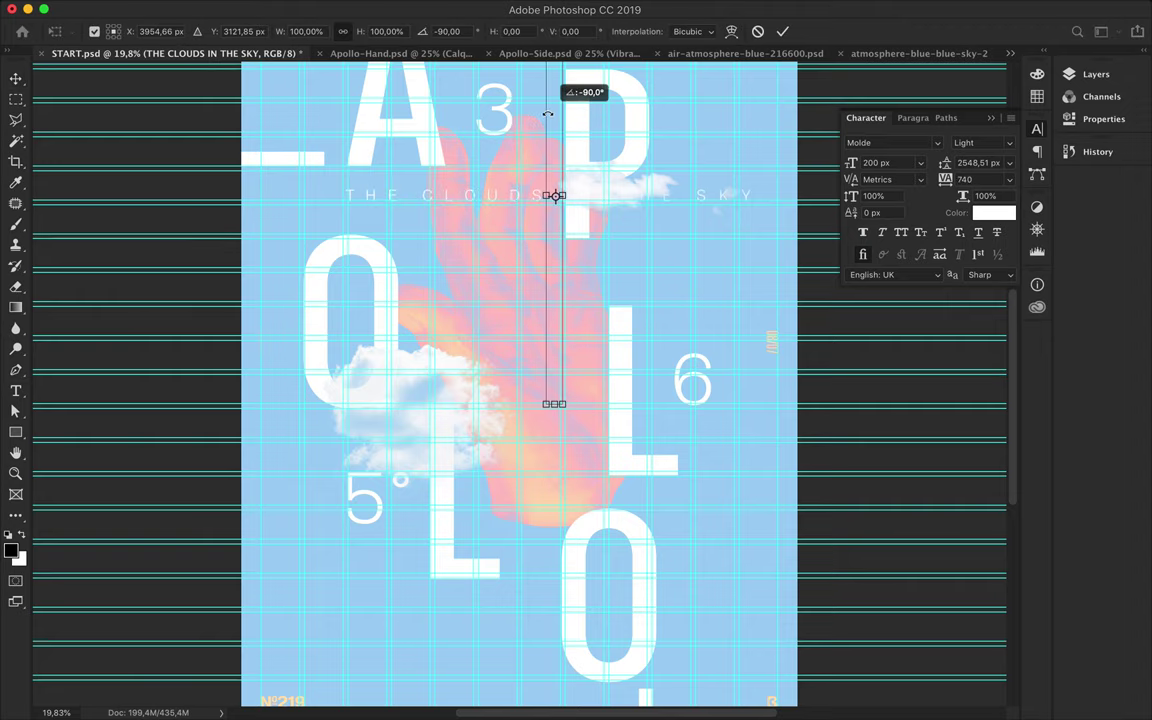
{"action": "left_click_drag", "start_coordinate": [548, 191], "coordinate": [531, 325]}
{"action": "key", "text": "Return"}
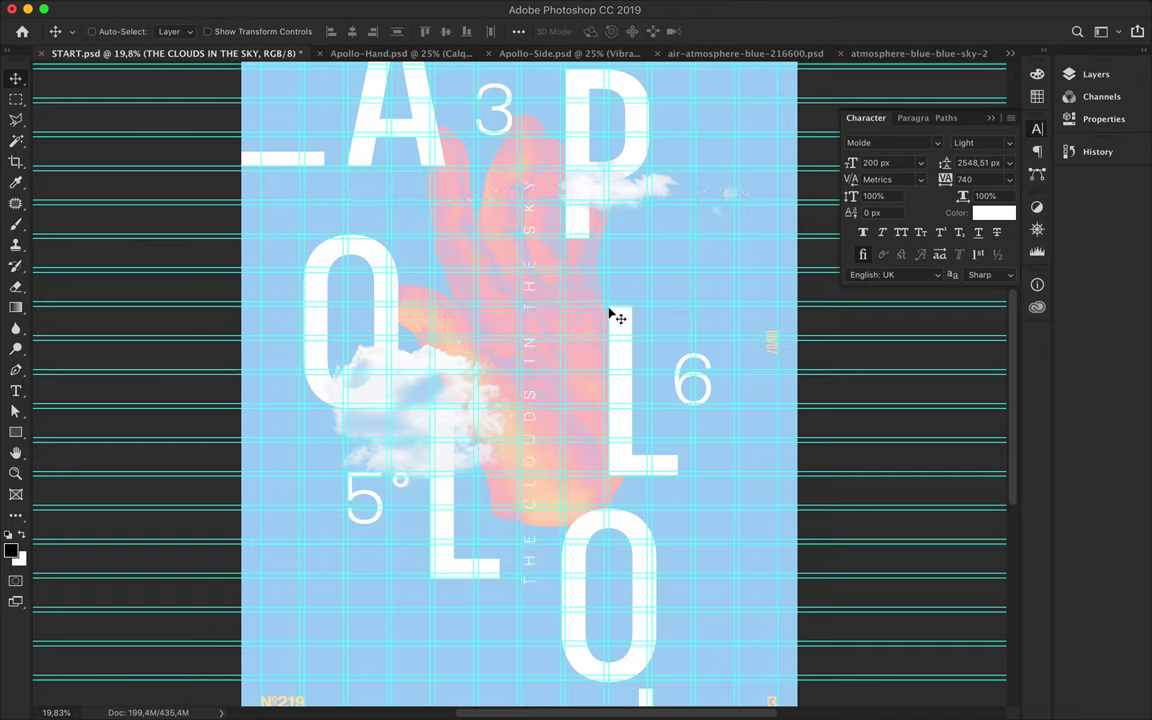
Centre the vertical text horizontally on the canvas and move it lower down the poster.
{"action": "key", "text": "ctrl+0"}
{"action": "left_click", "coordinate": [518, 31]}
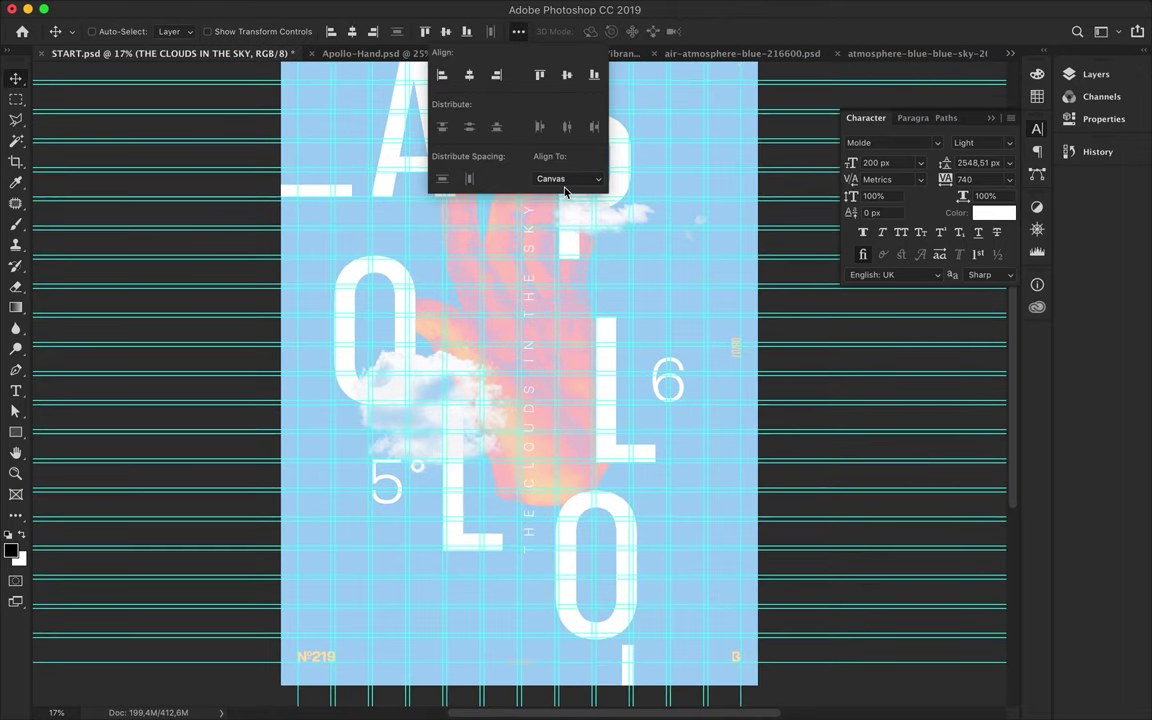
{"action": "left_click", "coordinate": [354, 34]}
{"action": "left_click_drag", "start_coordinate": [524, 318], "coordinate": [524, 347]}
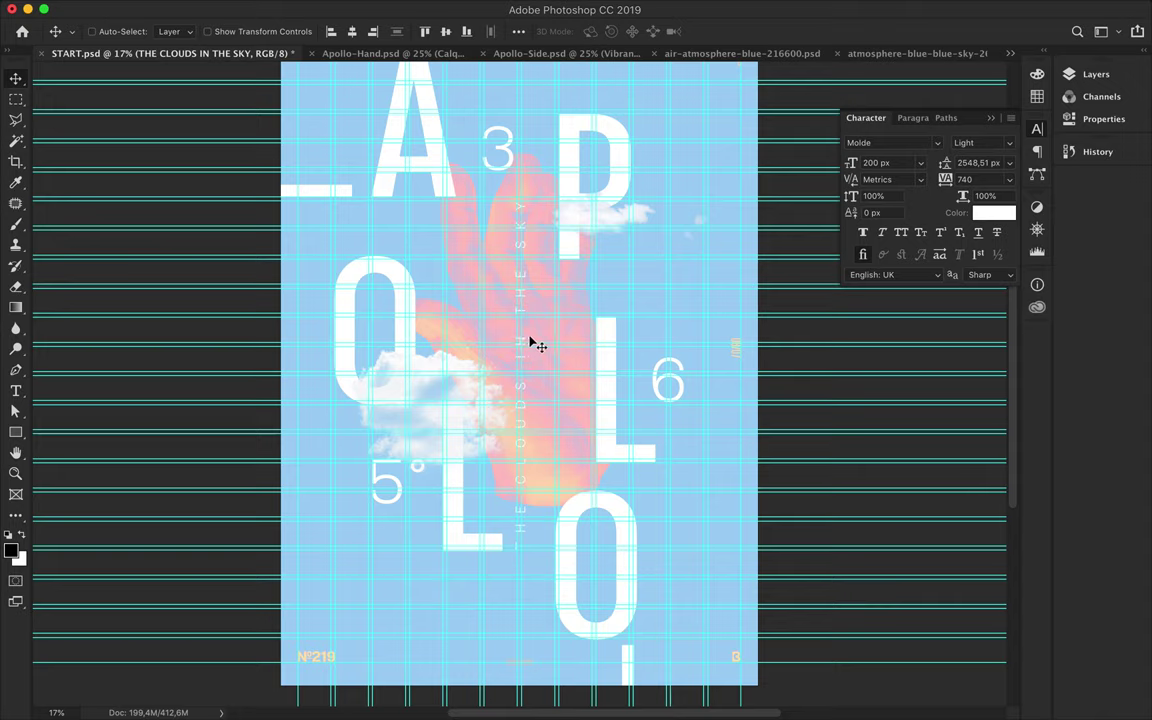
{"action": "left_click", "coordinate": [497, 150], "text": "ctrl"}
Shrink the 3, 6 and 5° numbers further together.
{"action": "left_click", "coordinate": [663, 380], "text": "ctrl+shift"}
{"action": "left_click", "coordinate": [390, 482], "text": "ctrl+shift"}
{"action": "key", "text": "ctrl+t"}
{"action": "mouse_move", "coordinate": [537, 150]}
{"action": "left_mouse_down"}
{"action": "mouse_move", "coordinate": [505, 224]}
{"action": "mouse_move", "coordinate": [500, 158]}
{"action": "left_mouse_up"}
{"action": "key", "text": "Return"}
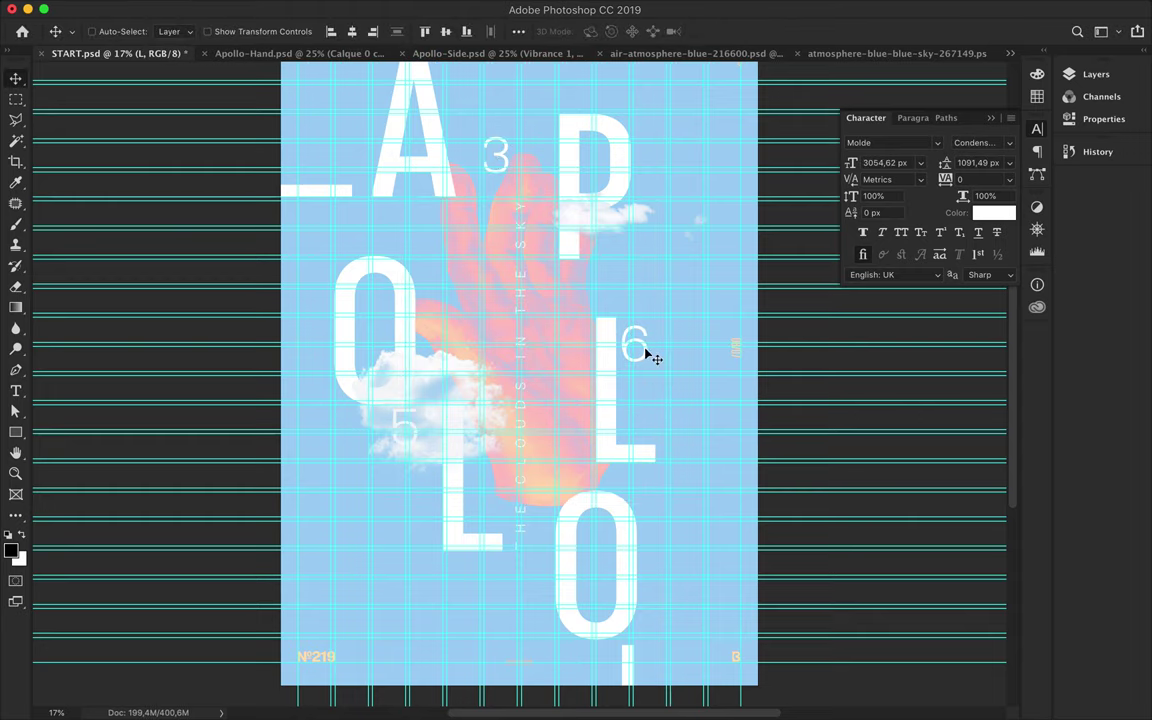
Nudge the 6 right and down, move the 5° down-left, and save START.psd.
{"action": "left_click", "coordinate": [1096, 74]}
{"action": "scroll", "coordinate": [940, 250], "scroll_direction": "up", "scroll_amount": 3}
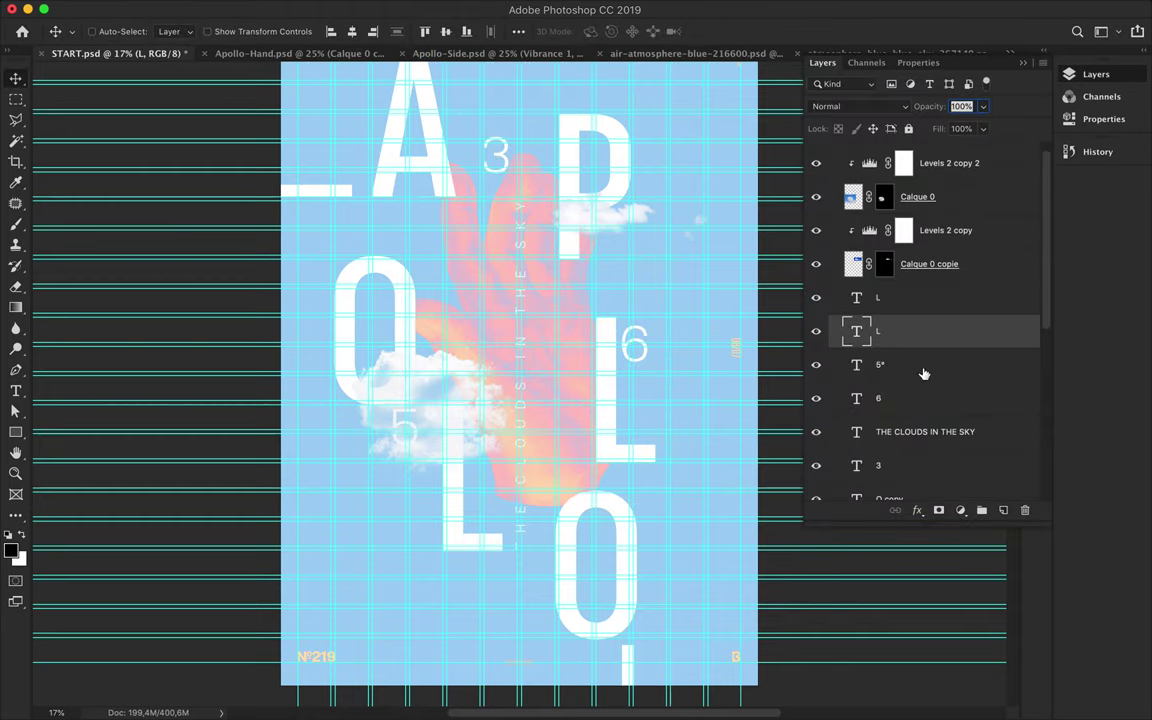
{"action": "left_click_drag", "start_coordinate": [650, 352], "coordinate": [670, 362]}
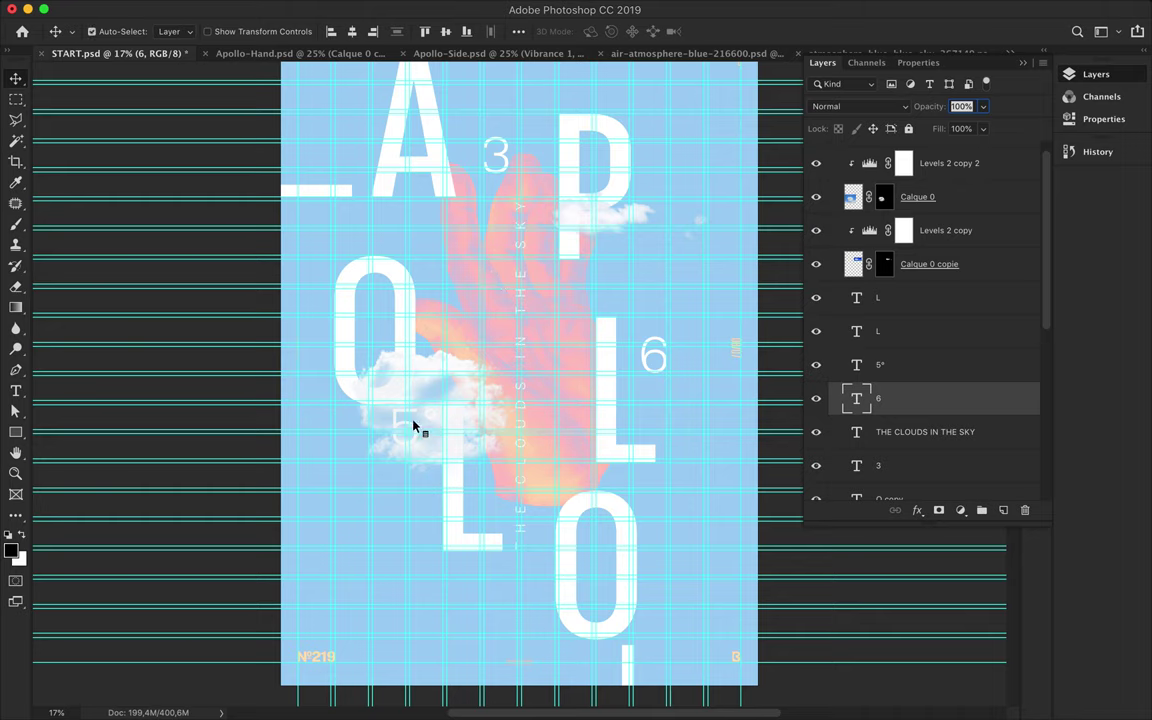
{"action": "left_click", "coordinate": [422, 419], "text": "ctrl"}
{"action": "left_click", "coordinate": [903, 362]}
{"action": "left_click_drag", "start_coordinate": [408, 426], "coordinate": [388, 463]}
{"action": "key", "text": "ctrl+0"}
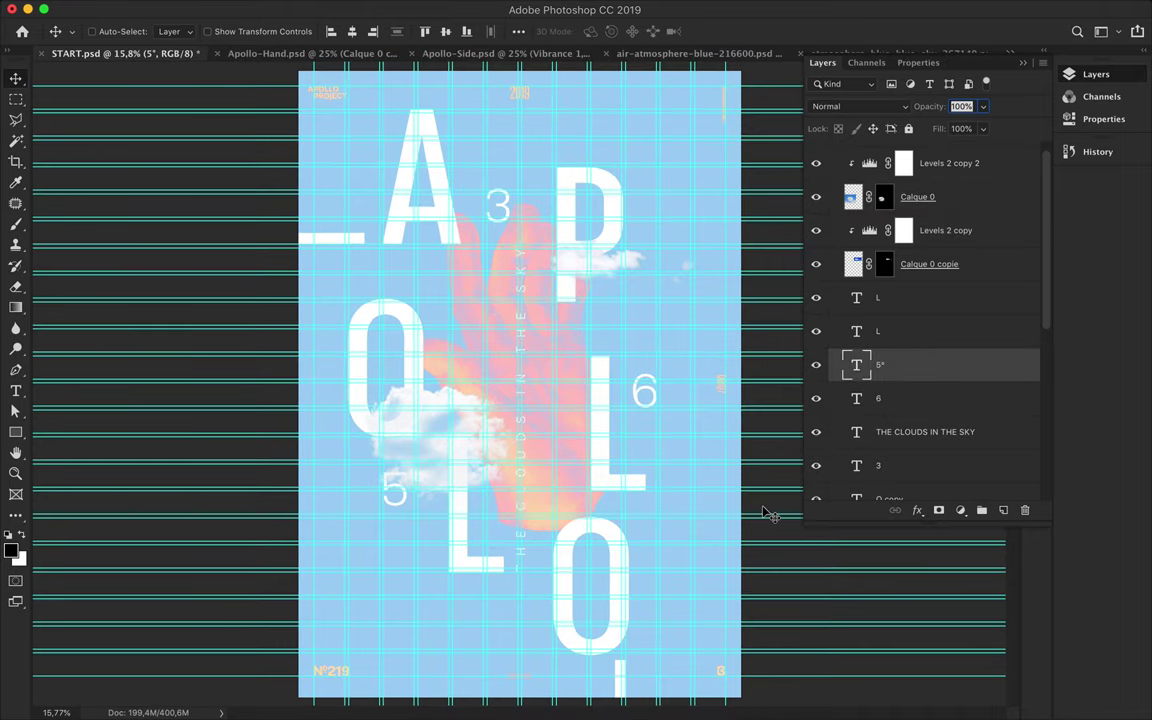
{"action": "key", "text": "ctrl+s"}
Move the middle L down about 53 px and select the hand layer Calque 0 copie 2.
{"action": "left_click", "coordinate": [1102, 99]}
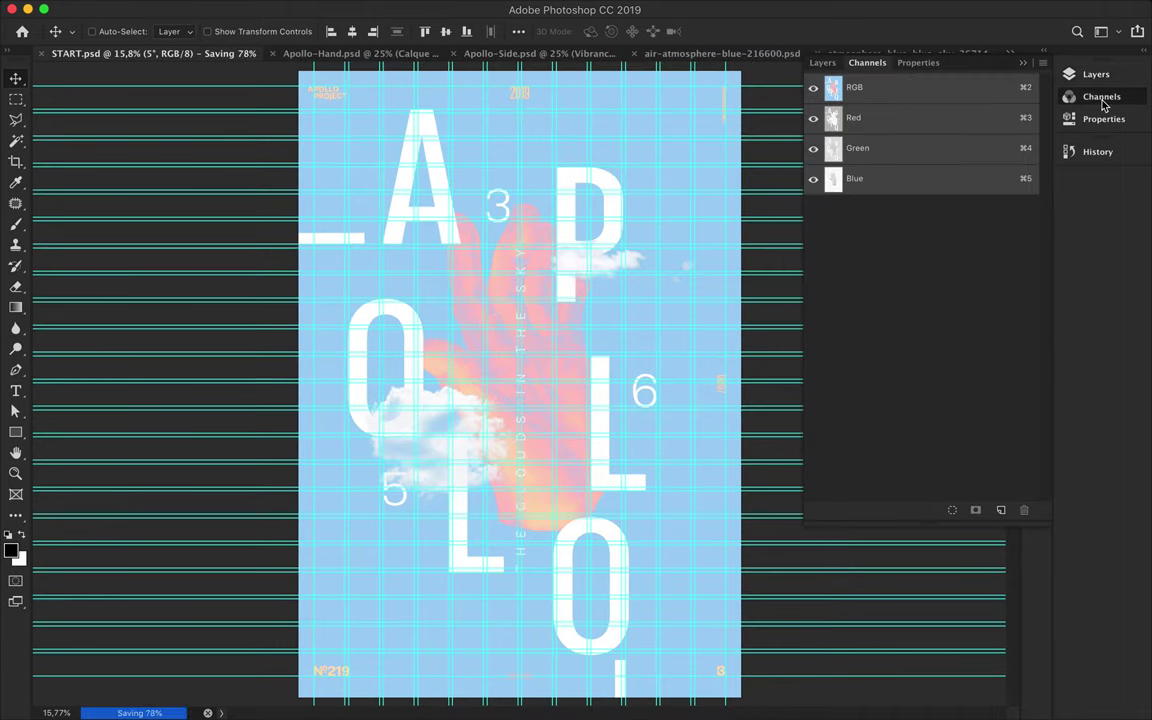
{"action": "left_click_drag", "start_coordinate": [464, 562], "coordinate": [465, 615]}
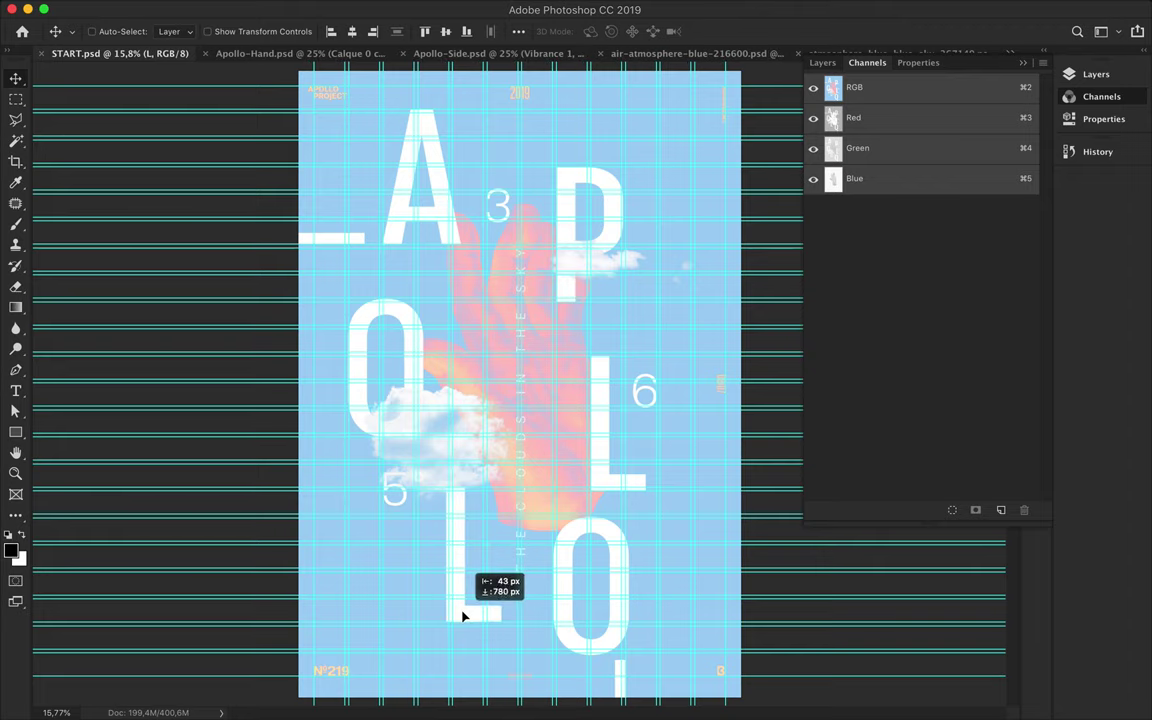
{"action": "left_click", "coordinate": [1093, 72]}
{"action": "scroll", "coordinate": [951, 190], "scroll_direction": "down", "scroll_amount": 5}
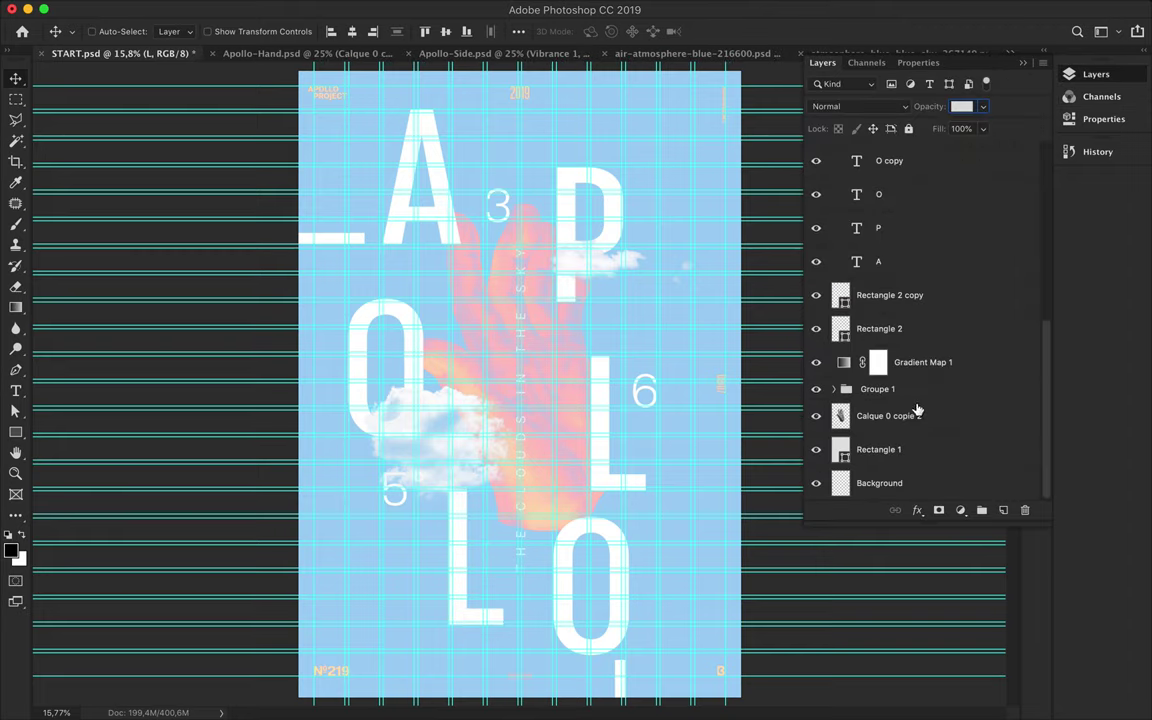
{"action": "left_click", "coordinate": [915, 412]}
Draw a short vertical pen line with no fill and a white 20 pt stroke.
{"action": "key", "text": "p"}
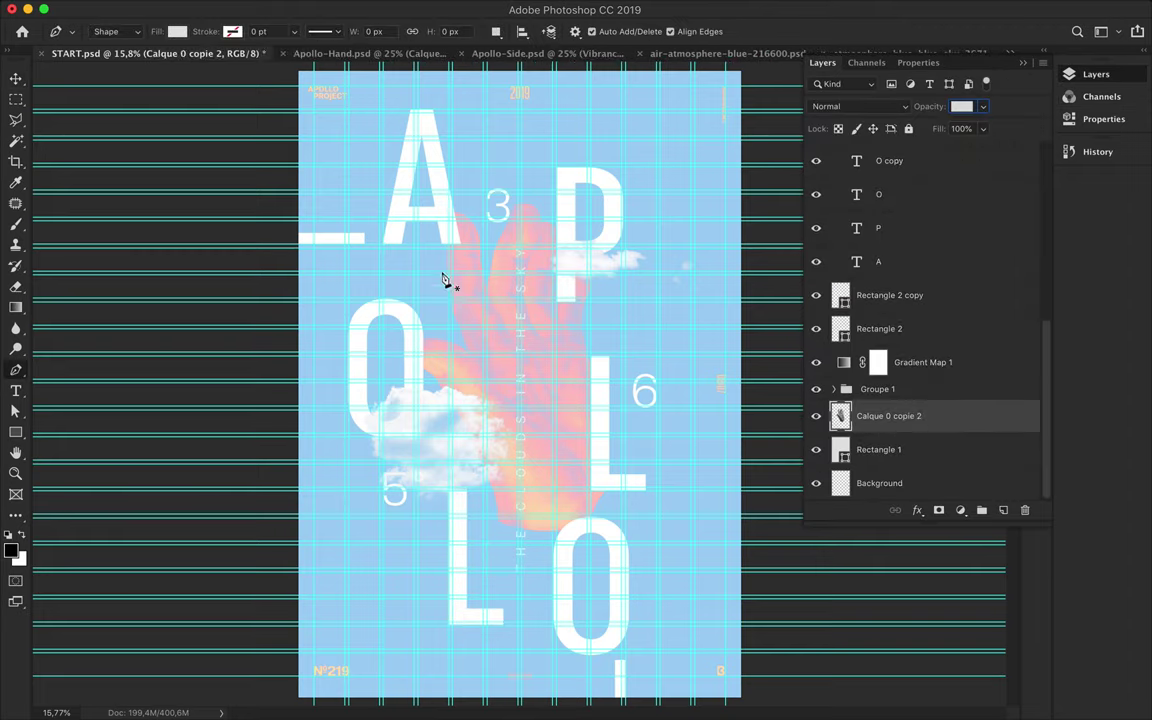
{"action": "left_click", "coordinate": [416, 241]}
{"action": "left_click", "coordinate": [416, 292]}
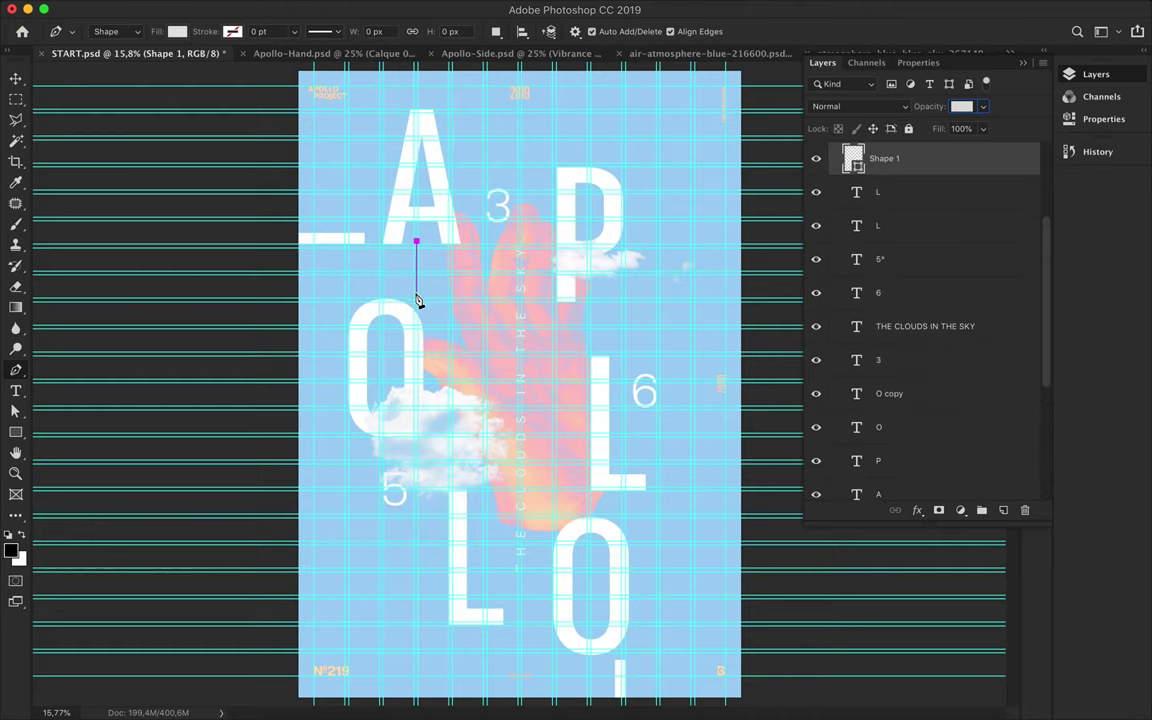
{"action": "key", "text": "a"}
{"action": "left_click", "coordinate": [238, 31]}
{"action": "left_click", "coordinate": [167, 57]}
{"action": "left_click", "coordinate": [294, 31]}
{"action": "left_click", "coordinate": [201, 98]}
{"action": "left_click", "coordinate": [322, 31]}
{"action": "type", "text": "20"}
{"action": "key", "text": "Return"}
Move the line's Shape 1 layer just above the hand layer in the Layers panel.
{"action": "key", "text": "v"}
{"action": "scroll", "coordinate": [463, 231], "scroll_direction": "up", "scroll_amount": 2, "text": "alt"}
{"action": "mouse_move", "coordinate": [895, 159]}
{"action": "left_mouse_down"}
{"action": "mouse_move", "coordinate": [874, 476]}
{"action": "mouse_move", "coordinate": [907, 423]}
{"action": "mouse_move", "coordinate": [866, 395]}
{"action": "left_mouse_up"}
{"action": "scroll", "coordinate": [445, 301], "scroll_direction": "up", "scroll_amount": 2, "text": "alt"}
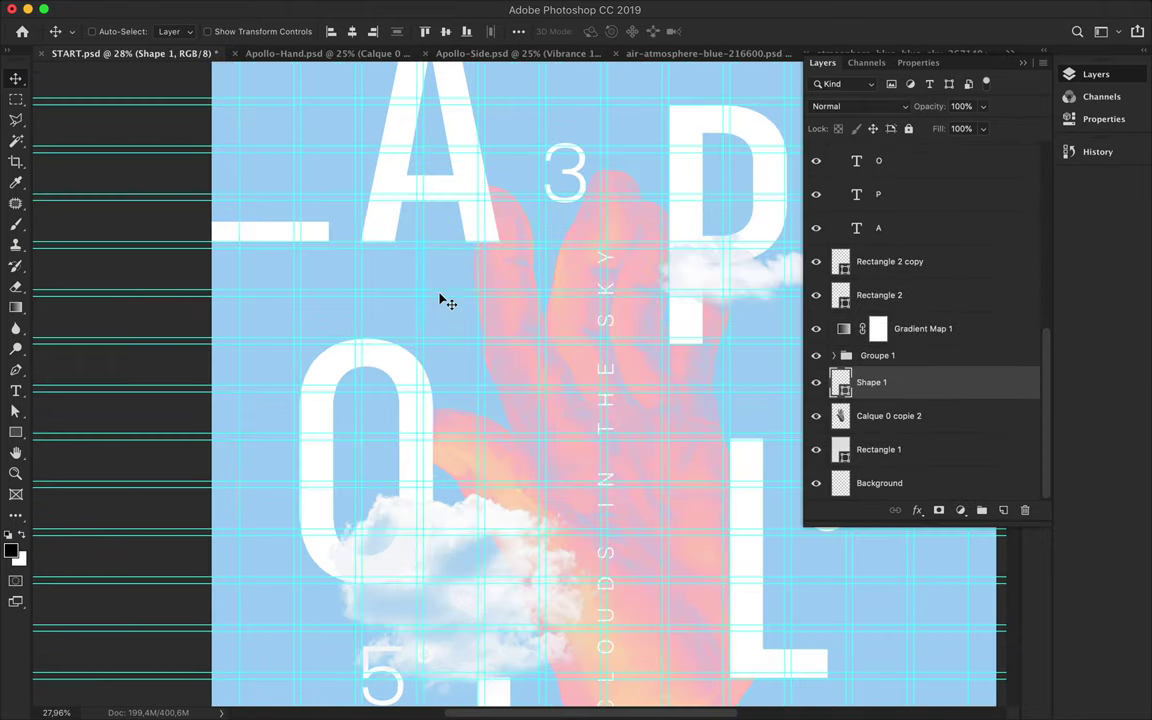
{"action": "key", "text": "a"}
{"action": "left_click", "coordinate": [294, 31]}
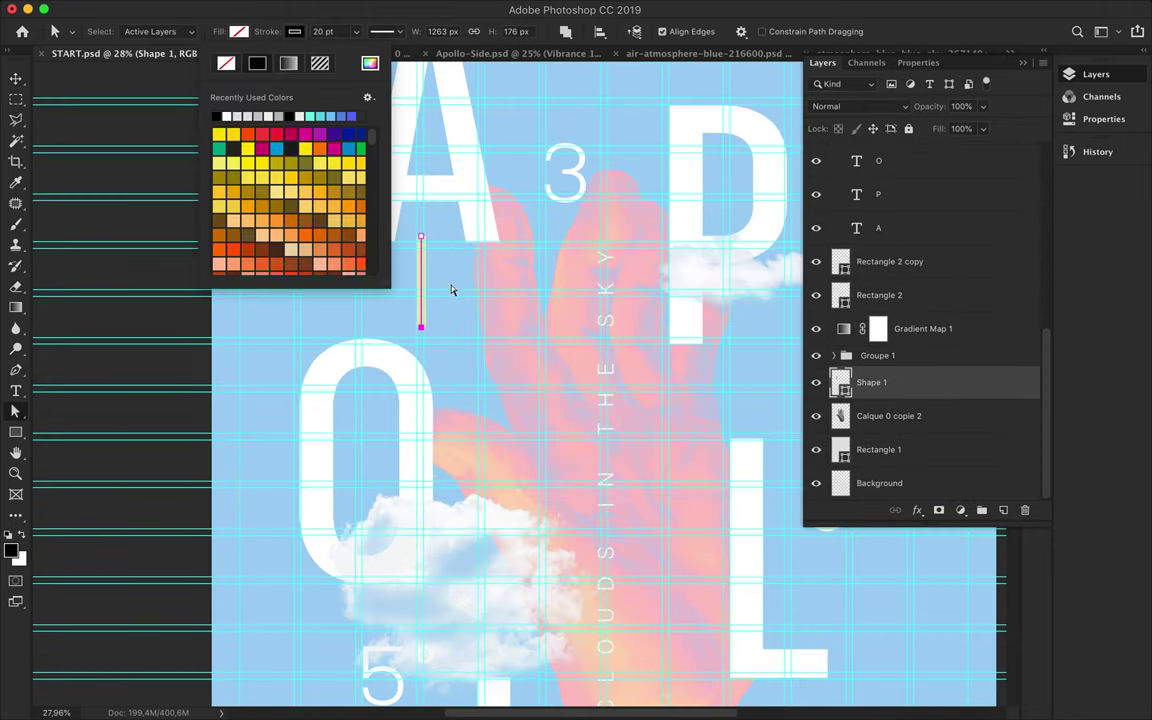
{"action": "key", "text": "Escape"}
{"action": "key", "text": "v"}
{"action": "scroll", "coordinate": [451, 290], "scroll_direction": "down", "scroll_amount": 2, "text": "alt"}
{"action": "scroll", "coordinate": [456, 293], "scroll_direction": "down", "scroll_amount": 1, "text": "alt"}
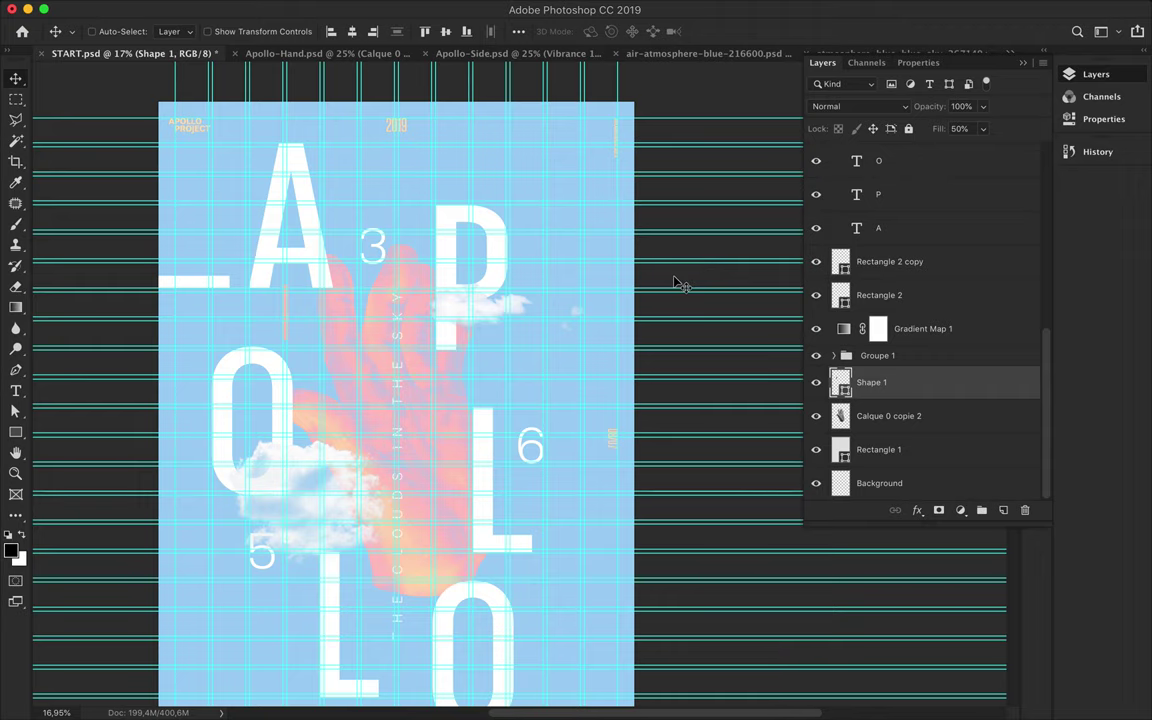
{"action": "scroll", "coordinate": [300, 325], "scroll_direction": "down", "scroll_amount": 1, "text": "alt"}
Abandon a horizontal pen line and draw the rectangle frame across the hand between A and P.
{"action": "key", "text": "p"}
{"action": "left_click", "coordinate": [421, 248]}
{"action": "left_click", "coordinate": [421, 296]}
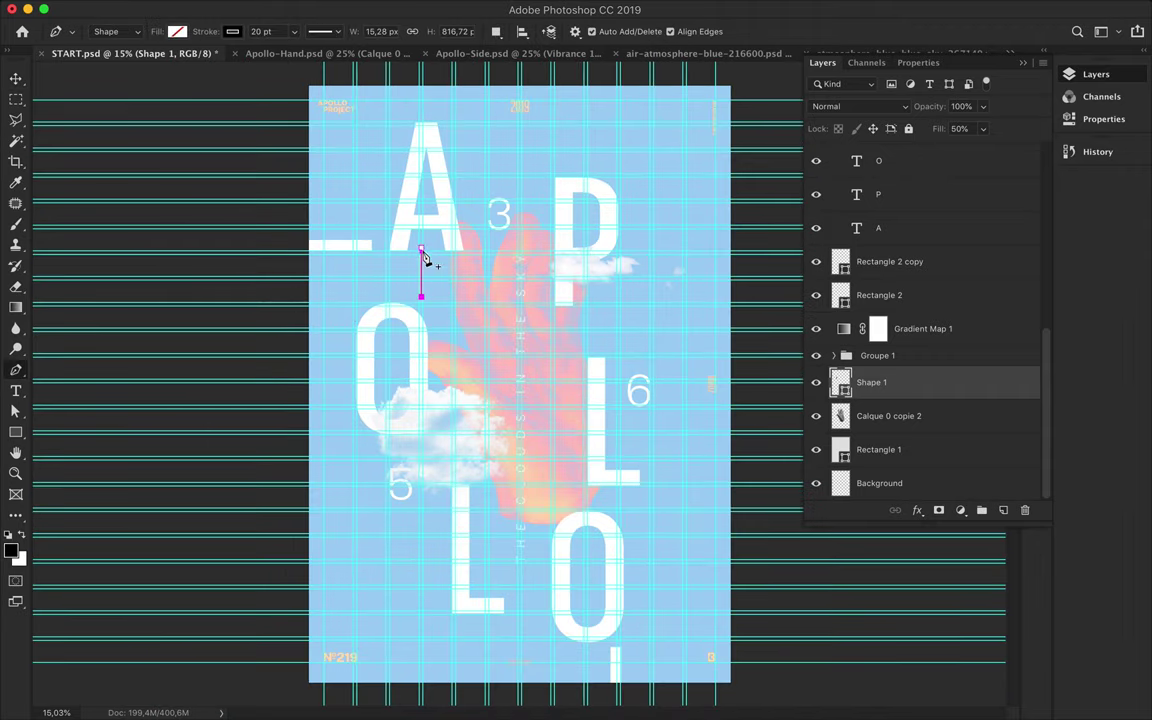
{"action": "left_click", "coordinate": [630, 247]}
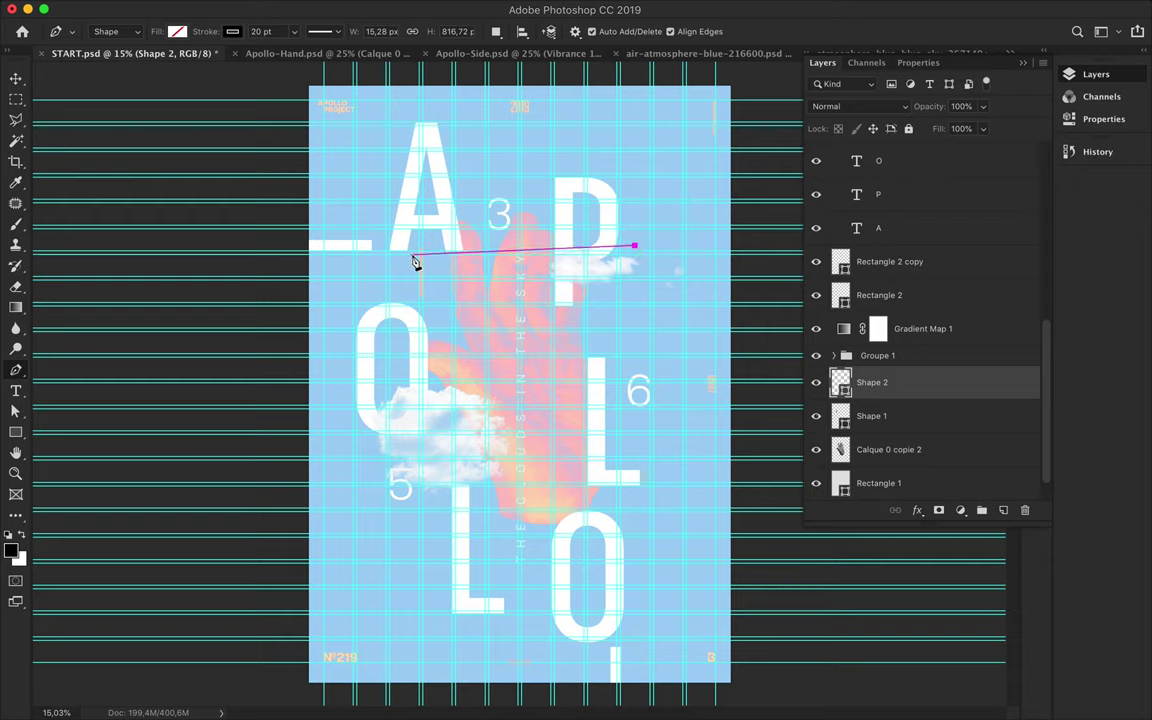
{"action": "key", "text": "ctrl+z"}
{"action": "left_click", "coordinate": [423, 290]}
{"action": "left_click", "coordinate": [617, 257]}
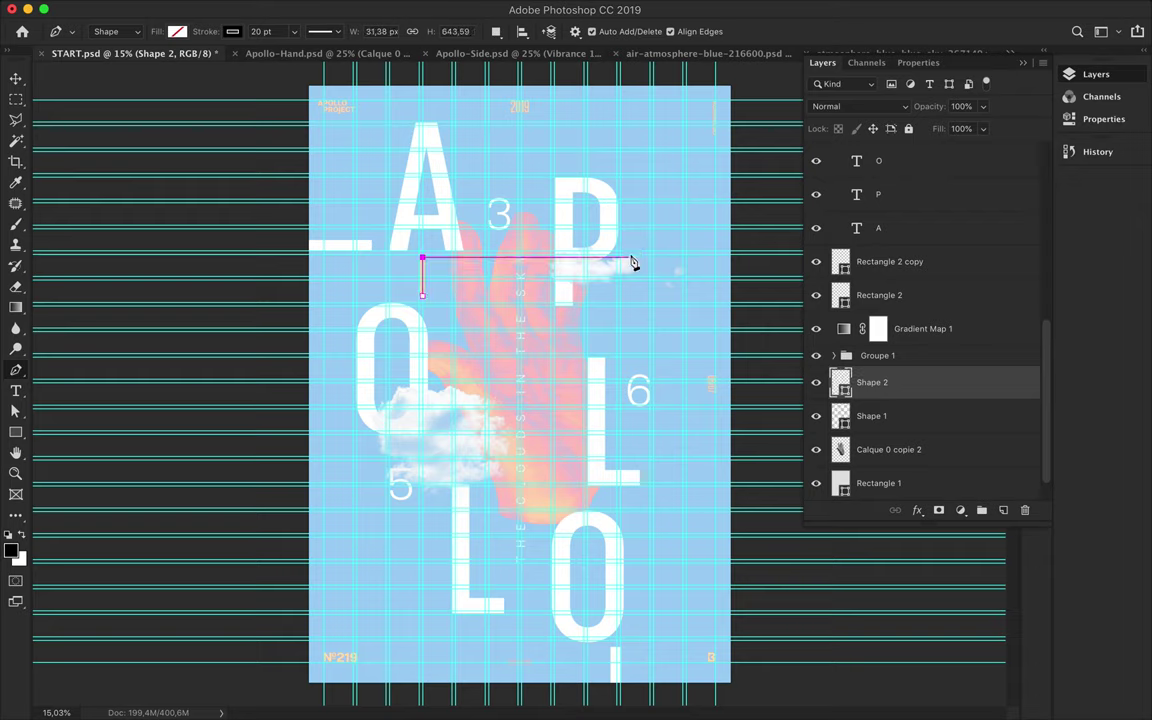
{"action": "key", "text": "ctrl+z"}
{"action": "key", "text": "ctrl+z"}
{"action": "key", "text": "u"}
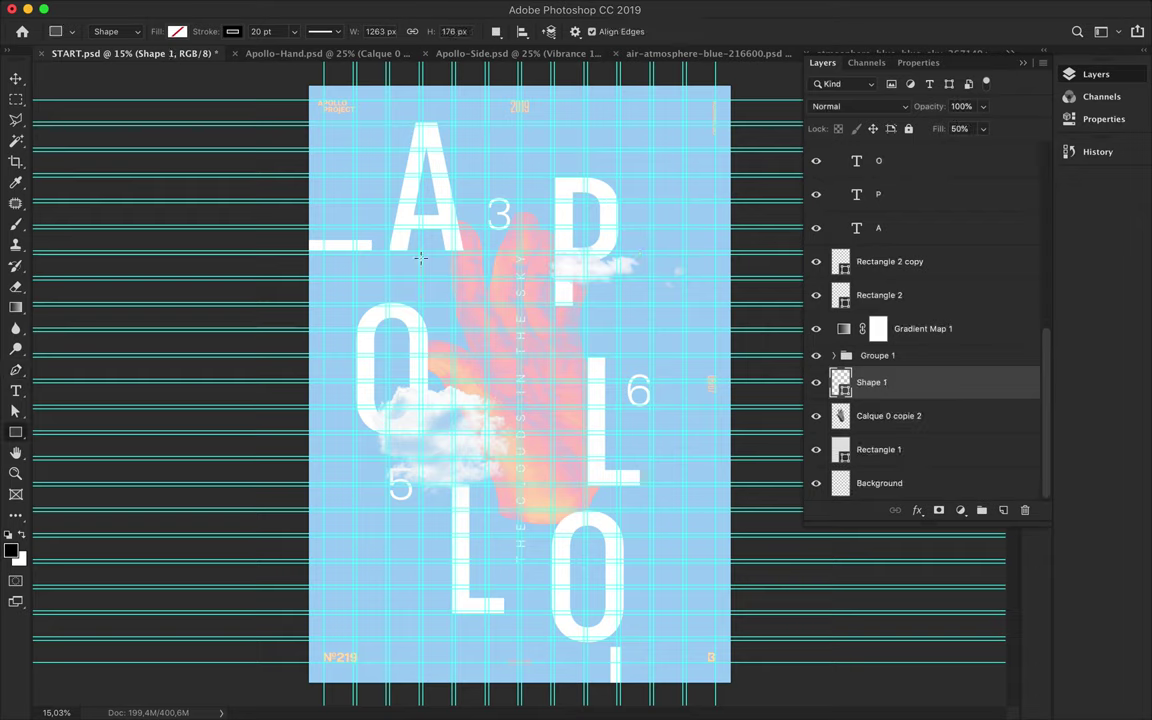
{"action": "left_click_drag", "start_coordinate": [421, 259], "coordinate": [620, 301]}
Load the hand as a selection, then rasterize the O and clear it inside the hand.
{"action": "key", "text": "v"}
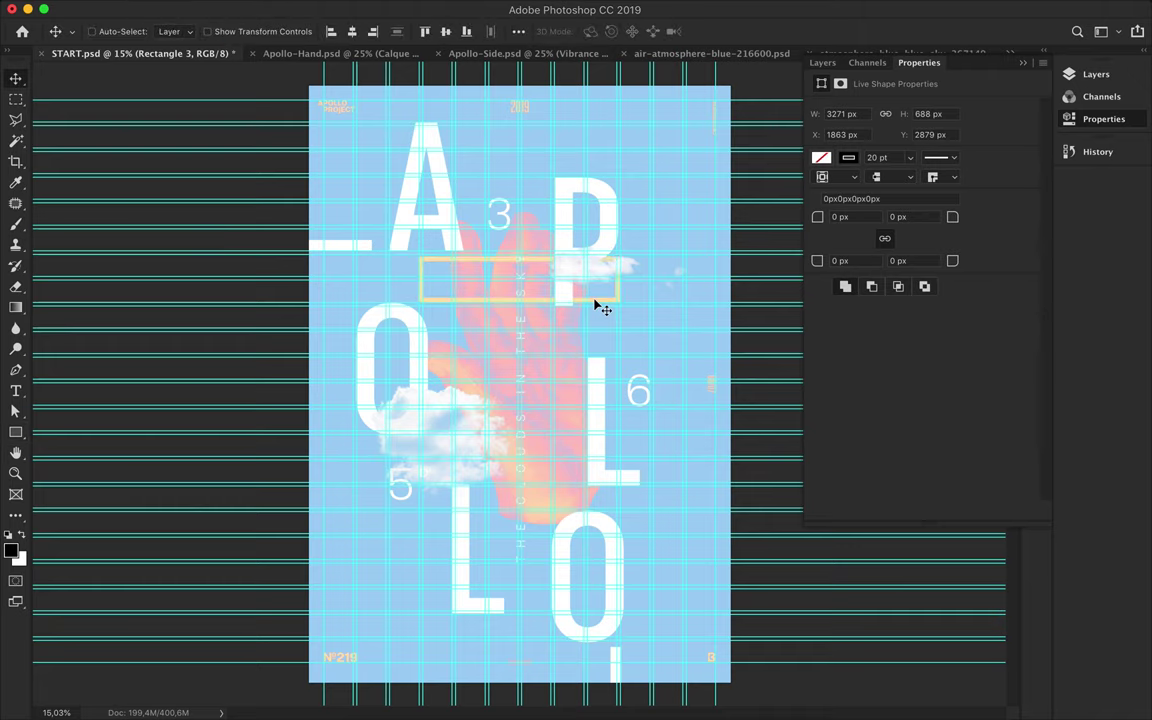
{"action": "left_click", "coordinate": [416, 330], "text": "ctrl"}
{"action": "key", "text": "F7"}
{"action": "left_click", "coordinate": [420, 330], "text": "ctrl"}
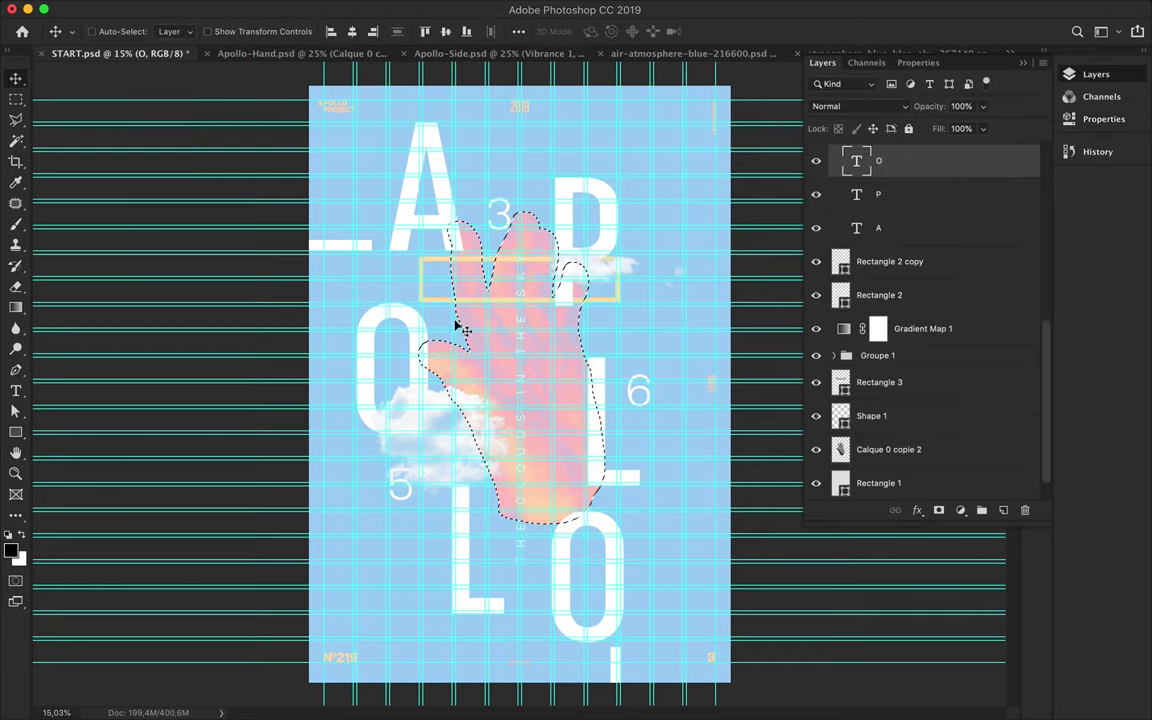
{"action": "key", "text": "e"}
{"action": "left_click", "coordinate": [420, 352]}
{"action": "key", "text": "Return"}
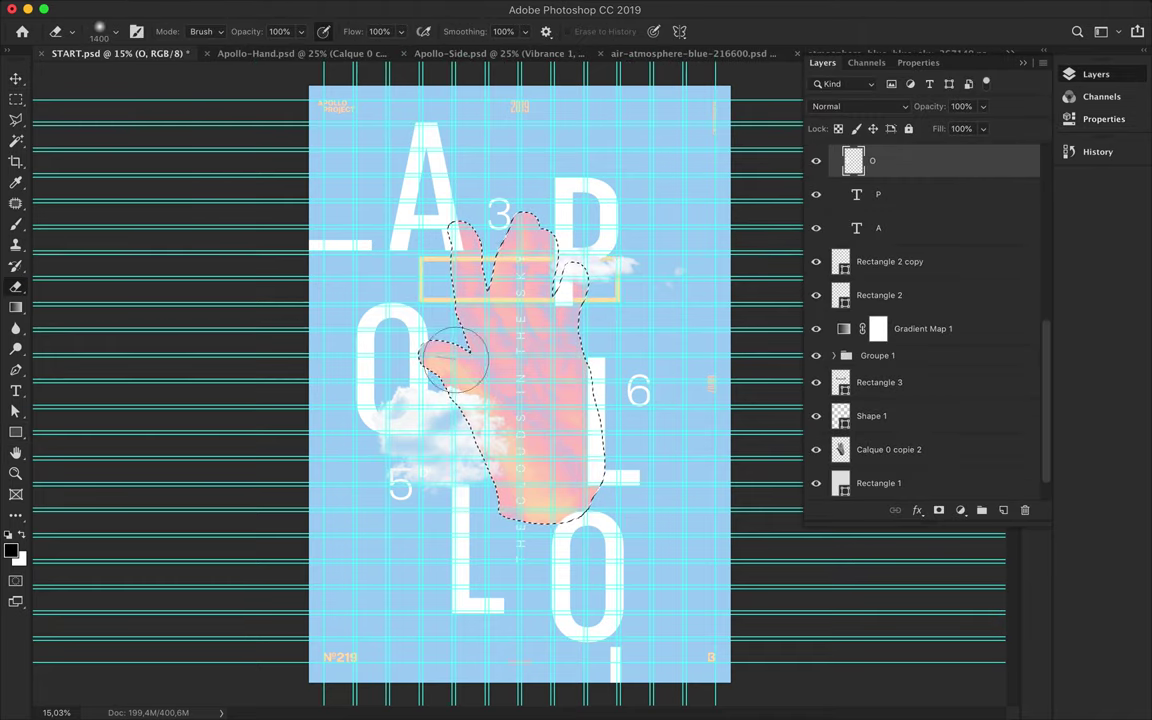
Rasterize the A, clear it inside the hand outline, and deselect.
{"action": "key", "text": "v"}
{"action": "left_click", "coordinate": [448, 206], "text": "ctrl"}
{"action": "key", "text": "e"}
{"action": "left_click", "coordinate": [448, 206]}
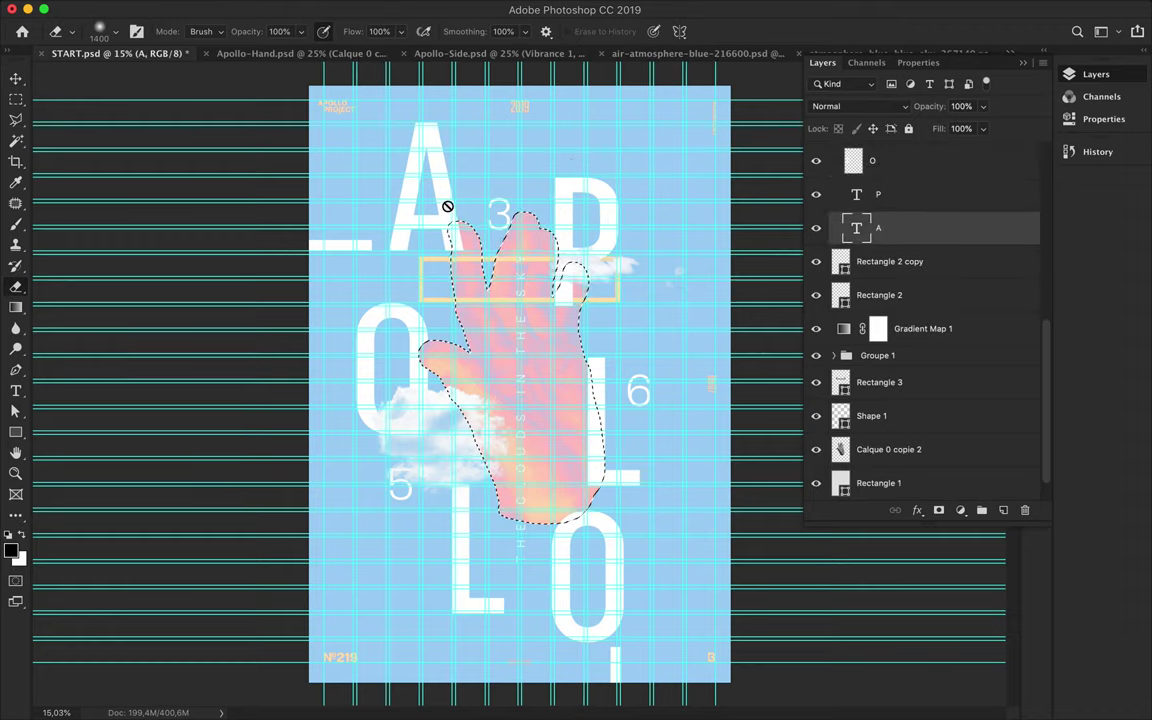
{"action": "key", "text": "Return"}
{"action": "key", "text": "m"}
{"action": "key", "text": "ctrl+d"}
Reload the hand selection and erase Rectangle 3's yellow frame where the fingers cross.
{"action": "key", "text": "v"}
{"action": "left_click", "coordinate": [437, 263], "text": "ctrl"}
{"action": "key", "text": "ctrl+shift+d"}
{"action": "key", "text": "ctrl+plus"}
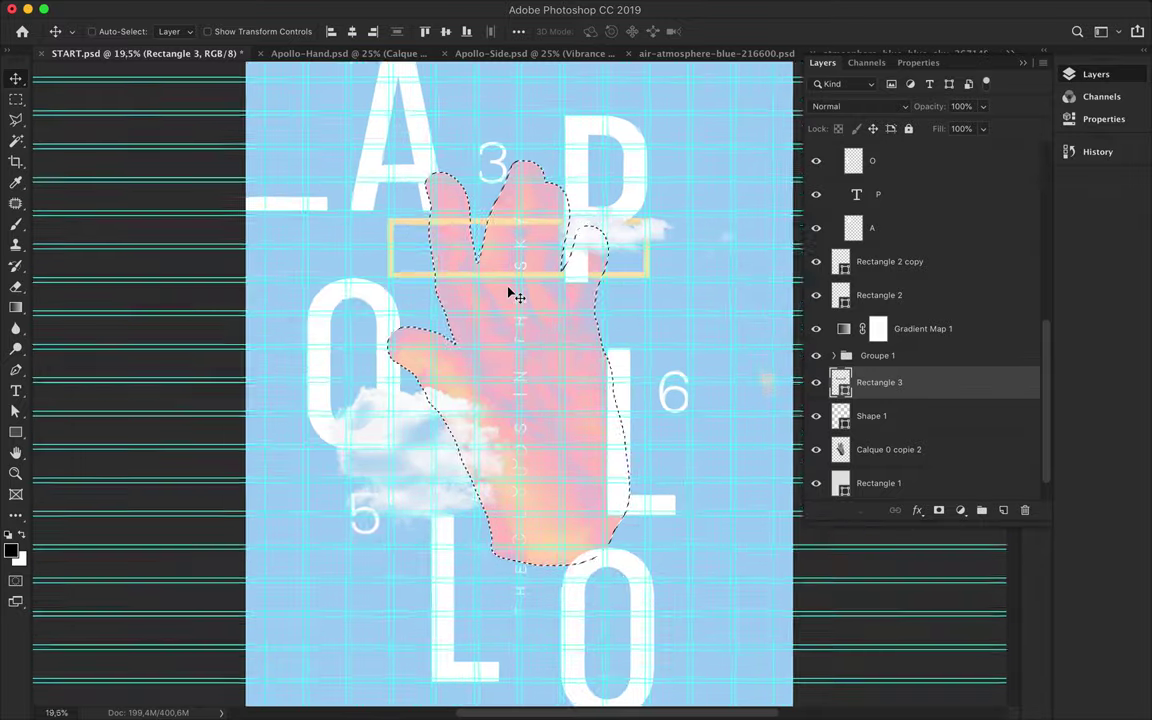
{"action": "scroll", "coordinate": [516, 296], "scroll_direction": "up", "scroll_amount": 2}
{"action": "key", "text": "e"}
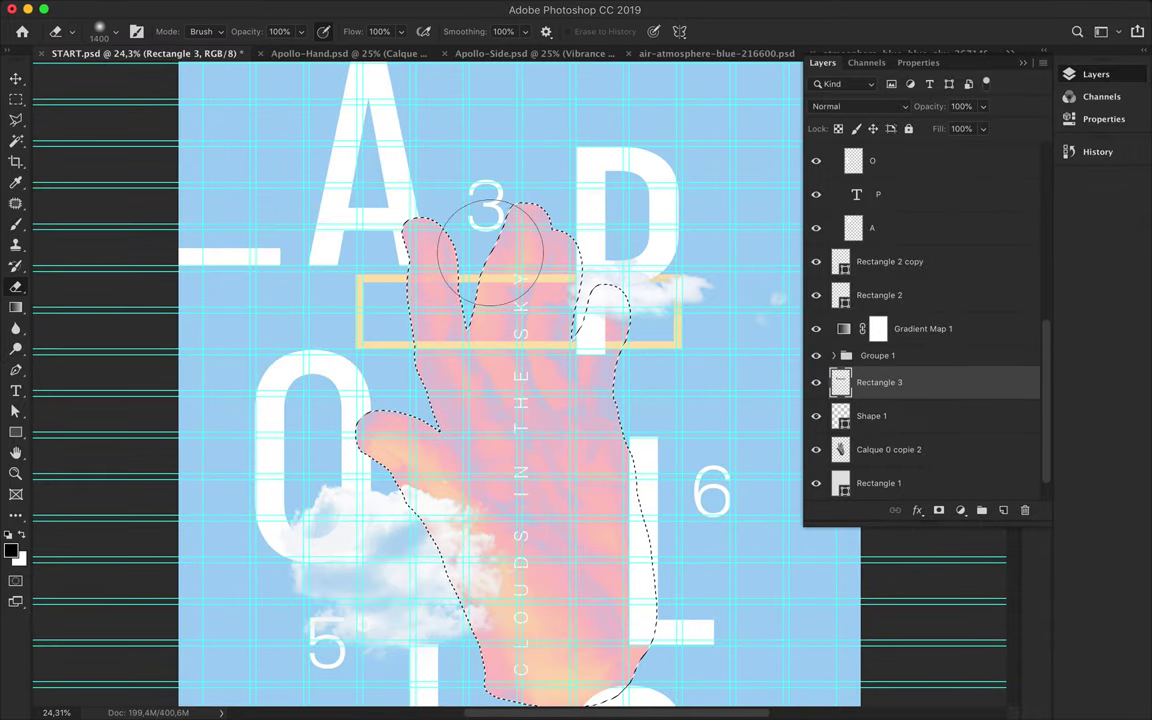
{"action": "scroll", "coordinate": [448, 240], "scroll_direction": "up", "scroll_amount": 3}
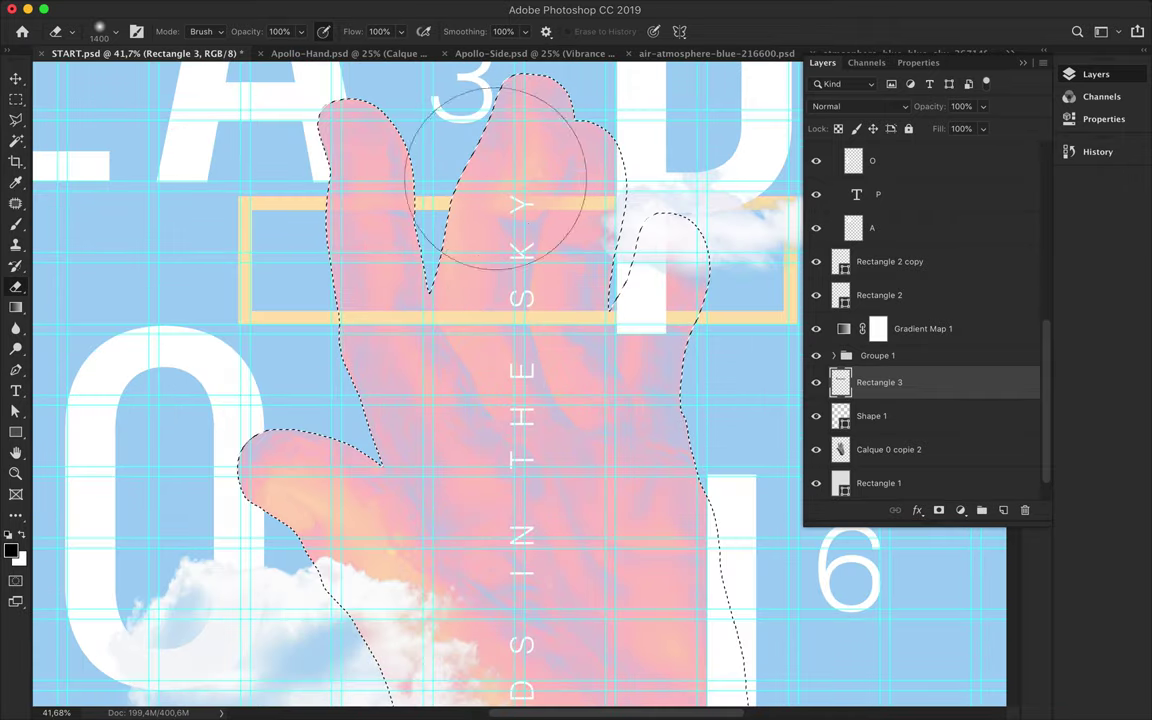
{"action": "scroll", "coordinate": [420, 330], "scroll_direction": "down", "scroll_amount": 2}
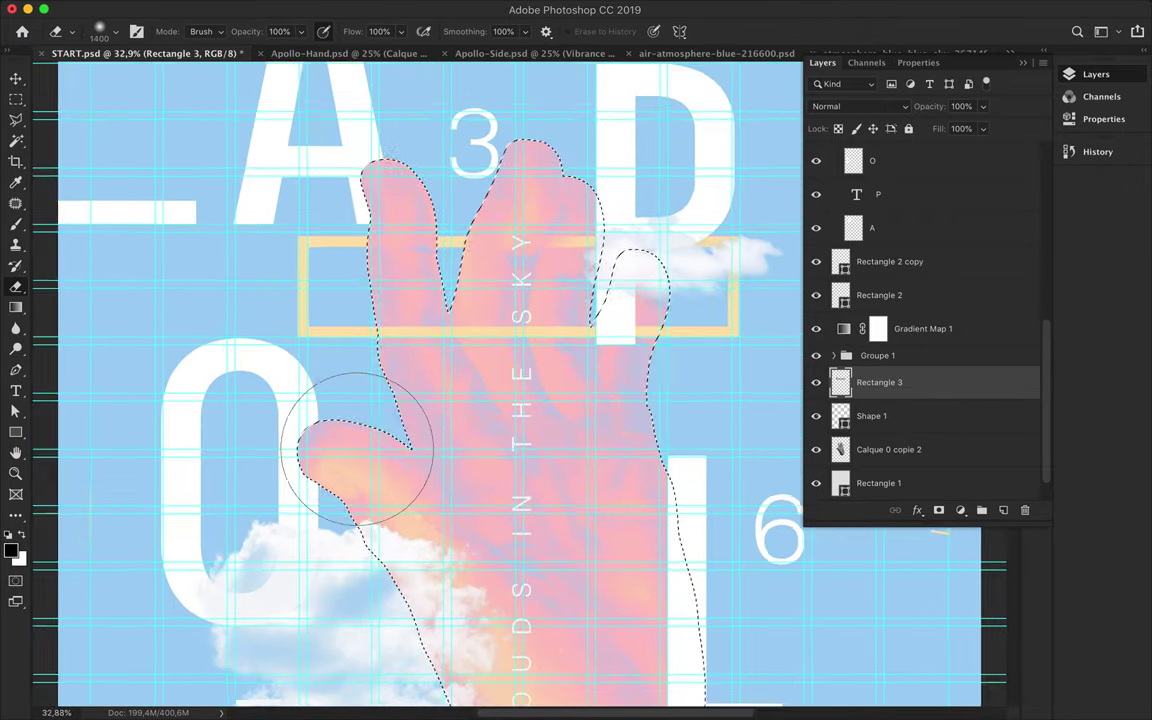
{"action": "scroll", "coordinate": [400, 450], "scroll_direction": "down", "scroll_amount": 1}
Drop the selection and zoom back out to the whole poster.
{"action": "key", "text": "m"}
{"action": "key", "text": "ctrl+d"}
{"action": "key", "text": "v"}
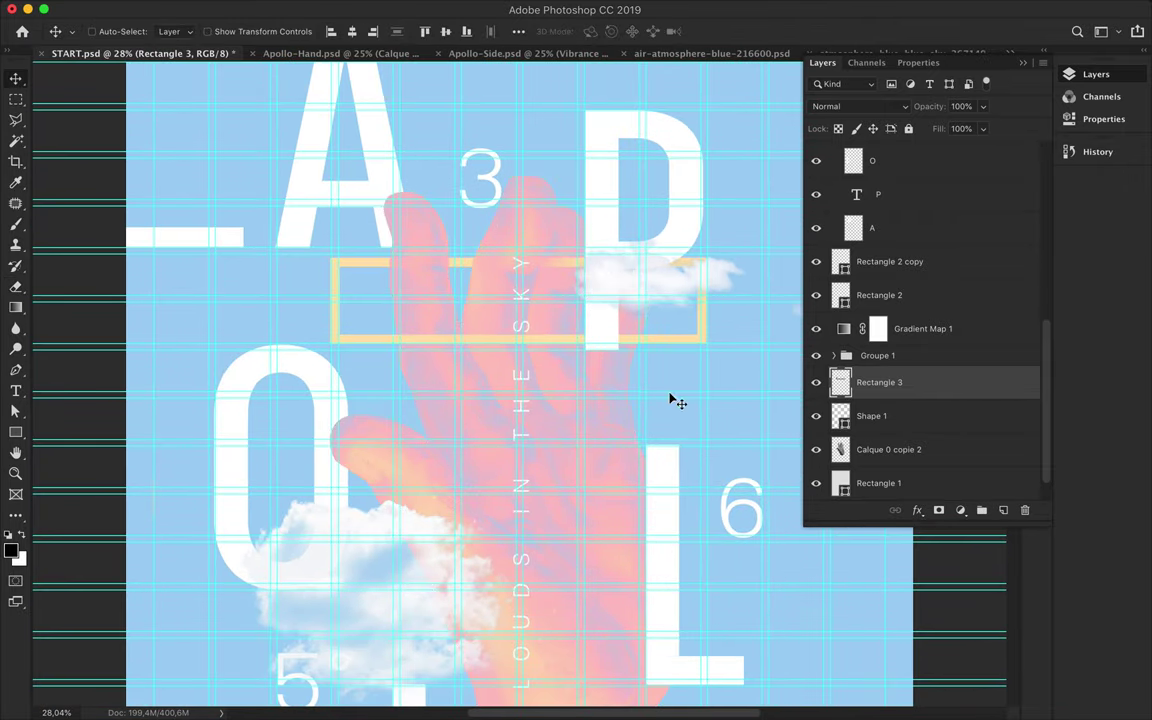
{"action": "scroll", "coordinate": [672, 398], "scroll_direction": "down", "scroll_amount": 1}
{"action": "scroll", "coordinate": [640, 330], "scroll_direction": "down", "scroll_amount": 1}
{"action": "scroll", "coordinate": [617, 370], "scroll_direction": "down", "scroll_amount": 1}
{"action": "scroll", "coordinate": [700, 300], "scroll_direction": "down", "scroll_amount": 1}
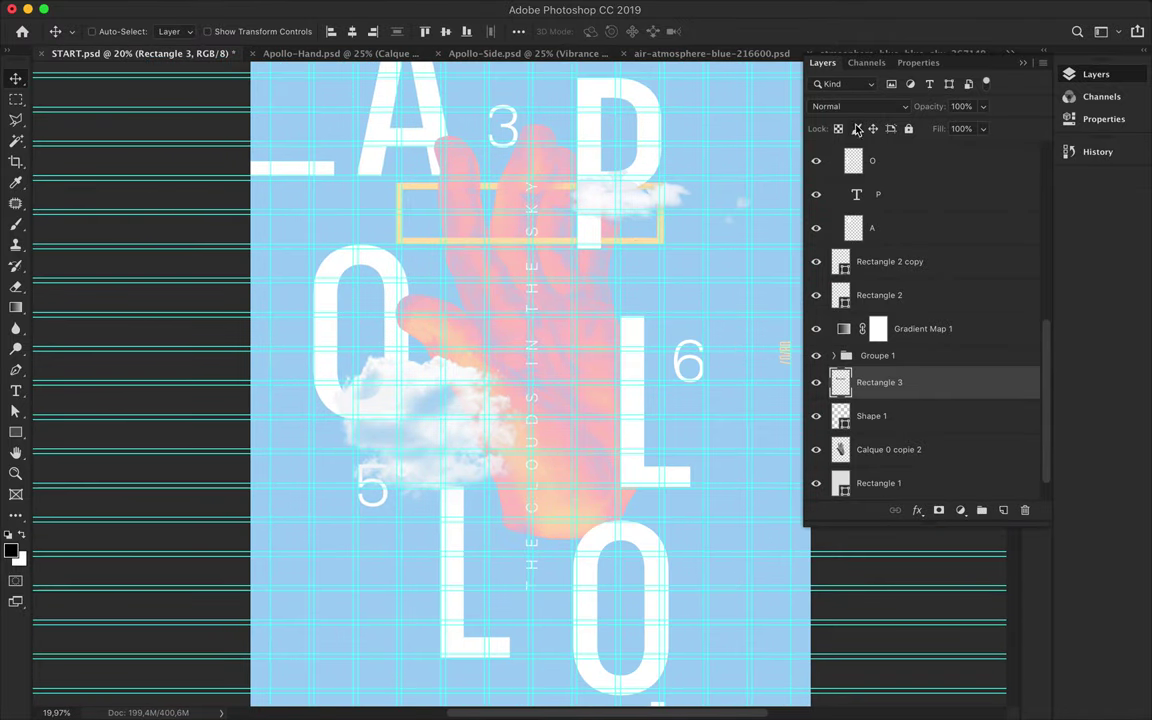
{"action": "scroll", "coordinate": [570, 393], "scroll_direction": "down", "scroll_amount": 1}
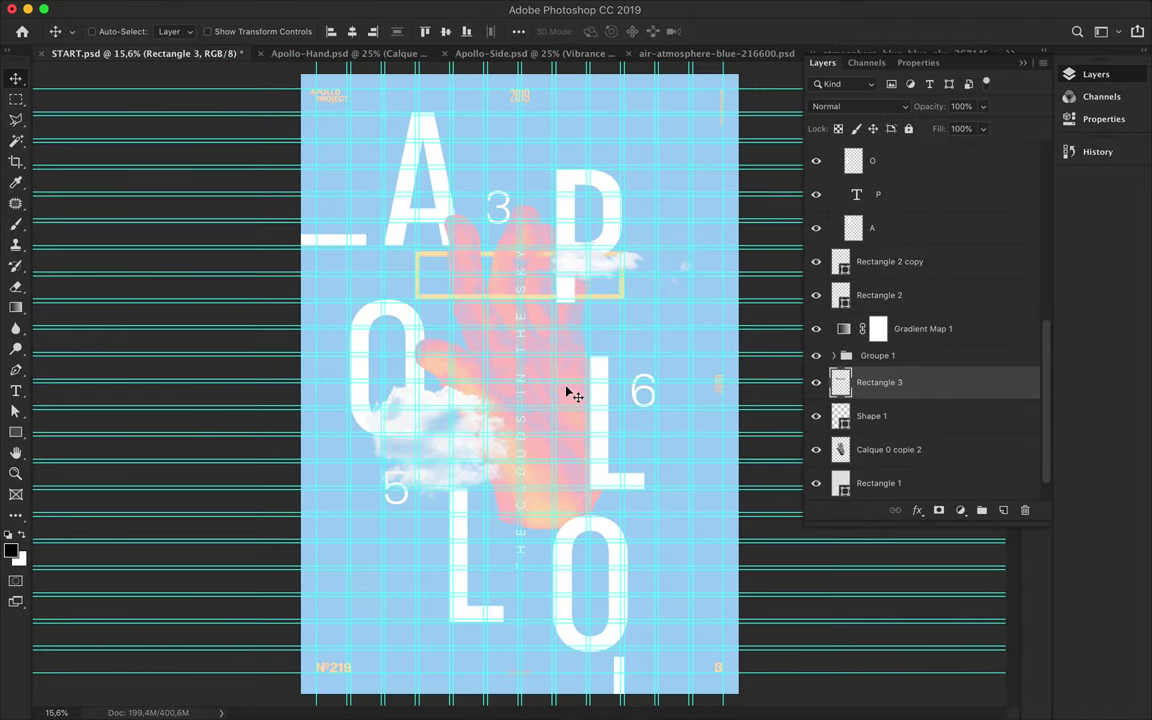
Paint a peach-to-light-blue gradient glow on a new Layer 1 above the frame.
{"action": "key", "text": "g"}
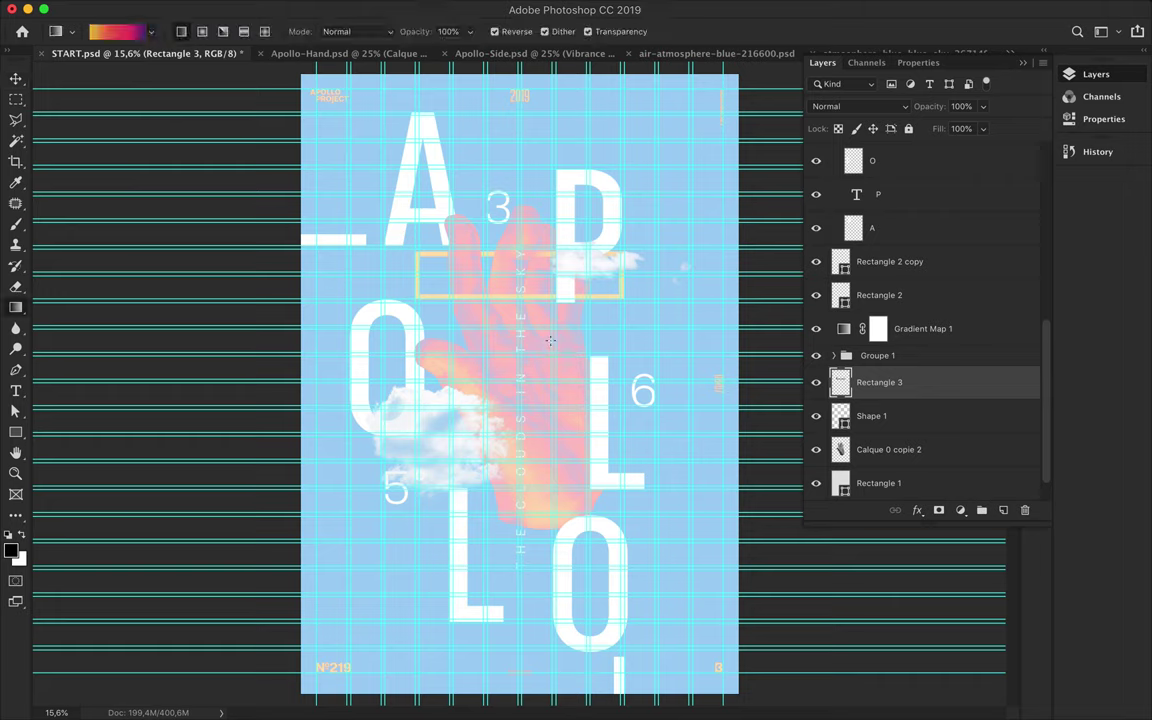
{"action": "left_click", "coordinate": [140, 38]}
{"action": "left_click", "coordinate": [878, 276]}
{"action": "left_click", "coordinate": [938, 475]}
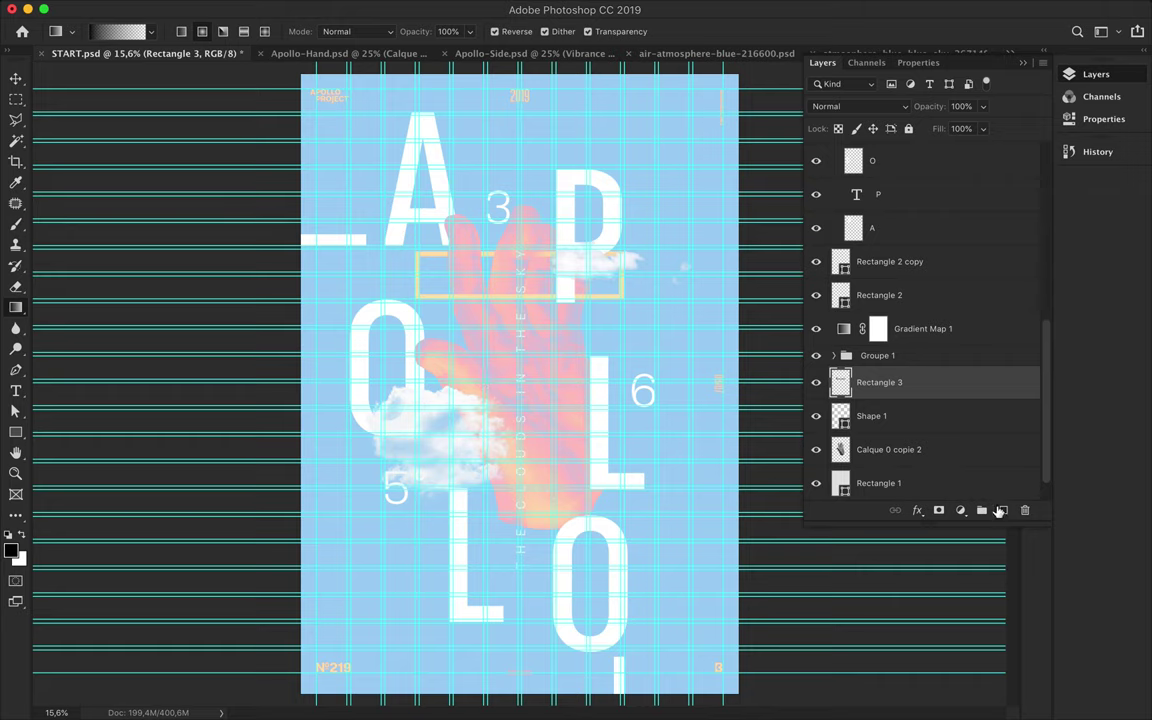
{"action": "left_click", "coordinate": [1000, 511]}
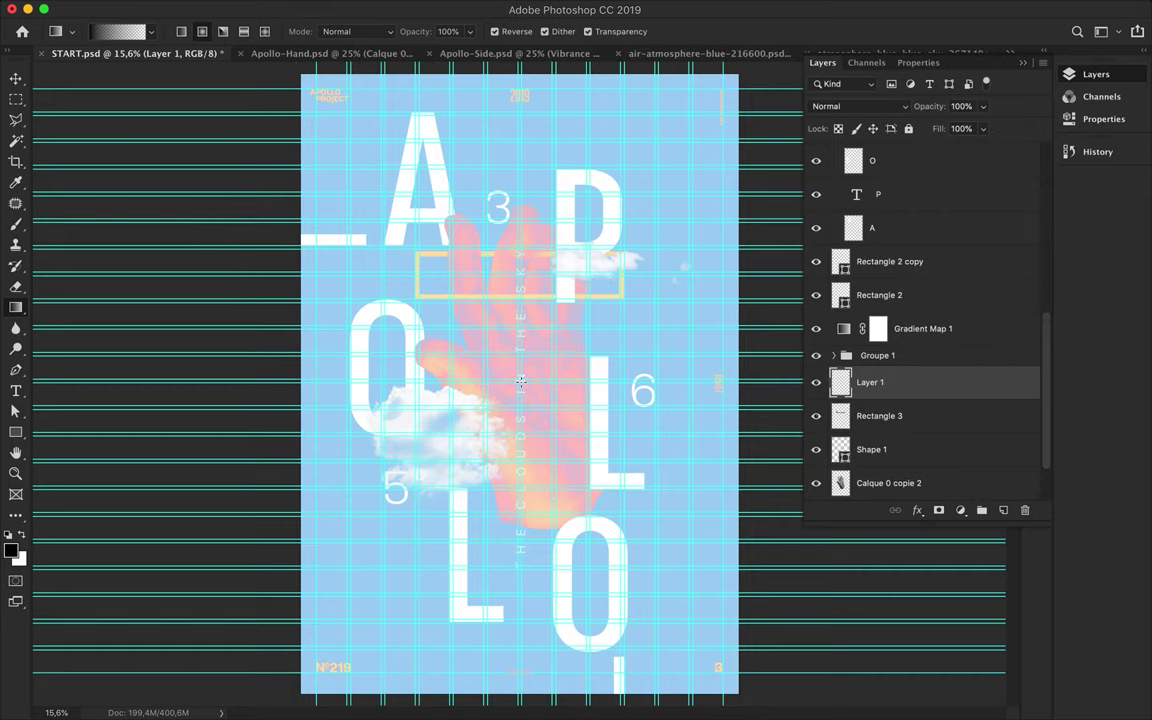
{"action": "mouse_move", "coordinate": [380, 377]}
{"action": "left_mouse_down"}
{"action": "mouse_move", "coordinate": [521, 381]}
{"action": "mouse_move", "coordinate": [479, 382]}
{"action": "left_mouse_up"}
{"action": "key", "text": "ctrl+z"}
Select the right part of the glow and shift it left.
{"action": "key", "text": "m"}
{"action": "left_click_drag", "start_coordinate": [521, 227], "coordinate": [707, 540]}
{"action": "key", "text": "v"}
{"action": "left_click_drag", "start_coordinate": [578, 437], "coordinate": [400, 363]}
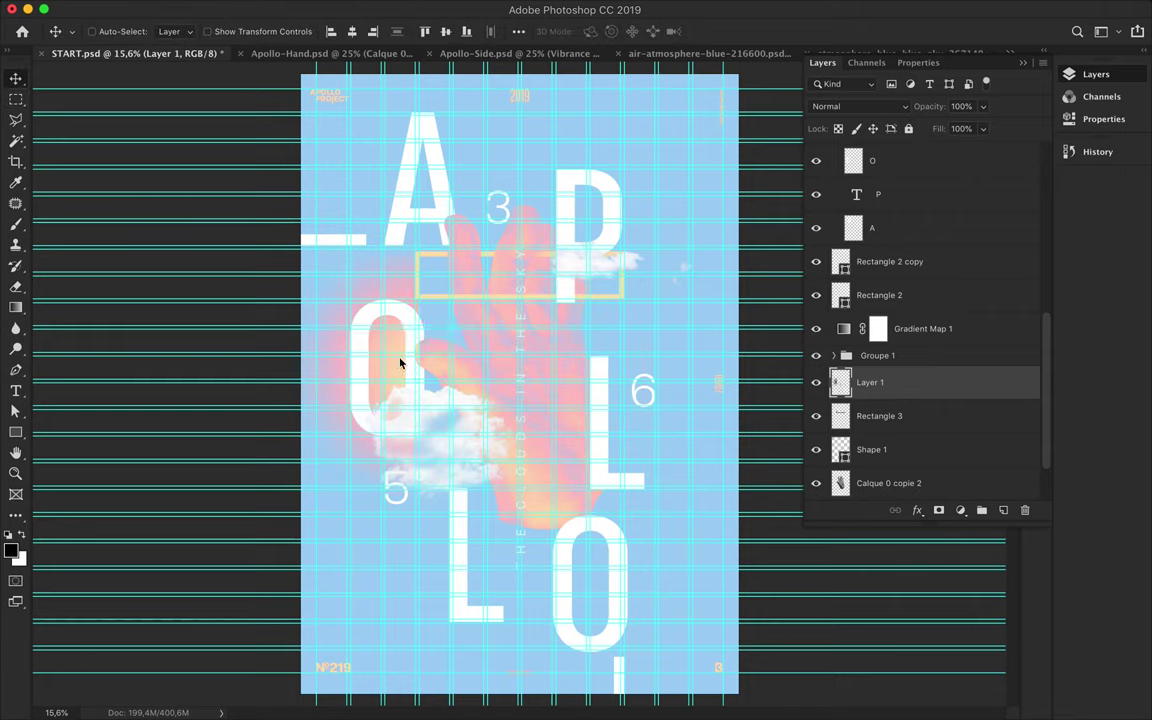
Transform Layer 1's glow to sit beside the upper O.
{"action": "key", "text": "ctrl+j"}
{"action": "key", "text": "ctrl+t"}
{"action": "left_click_drag", "start_coordinate": [700, 388], "coordinate": [722, 429]}
{"action": "left_click_drag", "start_coordinate": [650, 420], "coordinate": [575, 462]}
{"action": "key", "text": "Escape"}
{"action": "key", "text": "ctrl+z"}
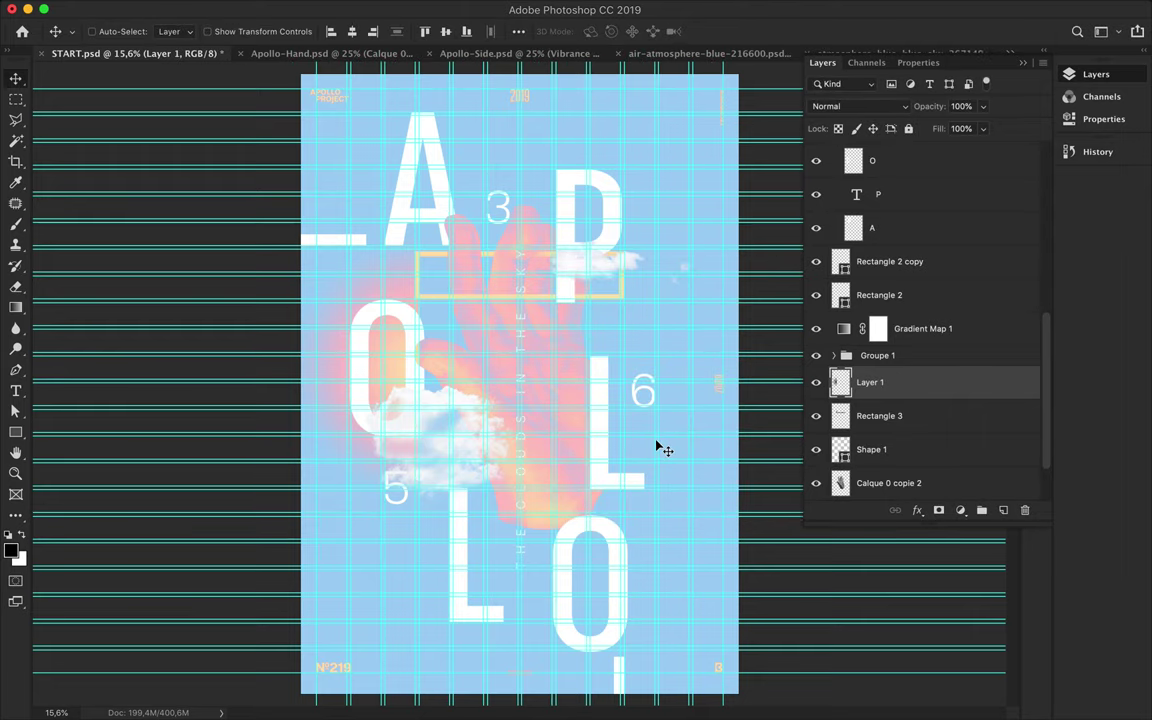
{"action": "key", "text": "ctrl+t"}
{"action": "mouse_move", "coordinate": [504, 380]}
{"action": "left_mouse_down"}
{"action": "mouse_move", "coordinate": [380, 377]}
{"action": "mouse_move", "coordinate": [596, 566]}
{"action": "mouse_move", "coordinate": [648, 578]}
{"action": "left_mouse_up"}
{"action": "key", "text": "Return"}
Place a glow copy beside the lower O and save the poster.
{"action": "key", "text": "ctrl+t"}
{"action": "key", "text": "Return"}
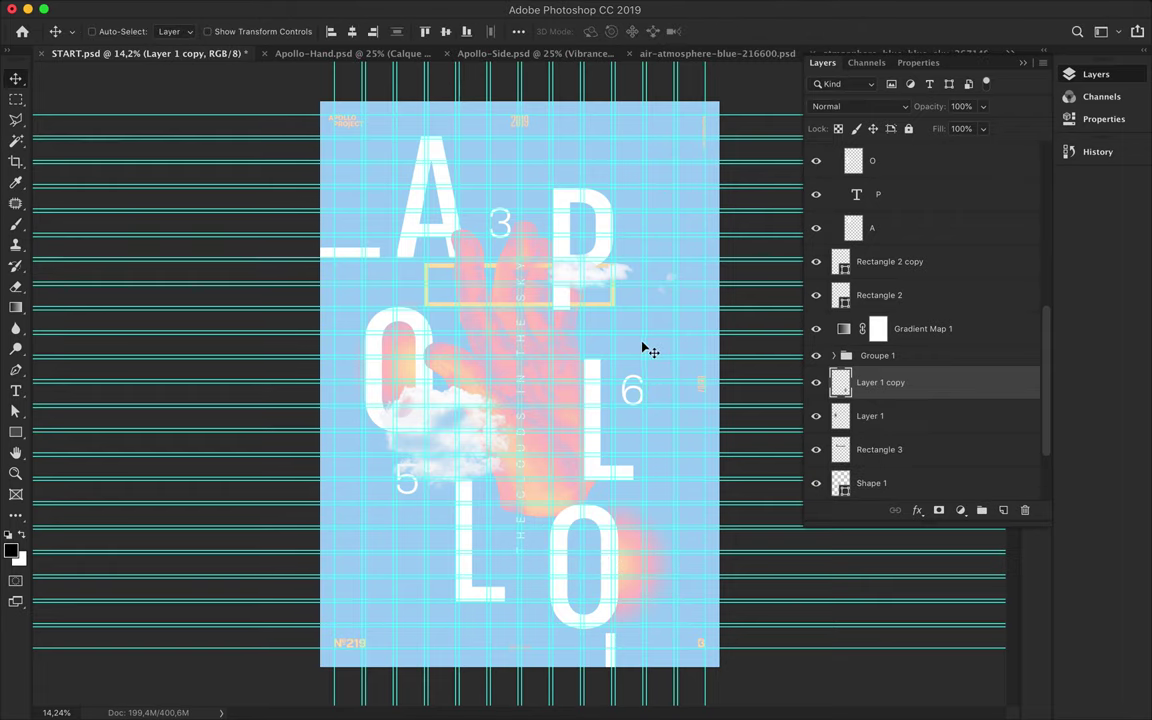
{"action": "key", "text": "ctrl+s"}
{"action": "left_click", "coordinate": [704, 391], "text": "ctrl"}
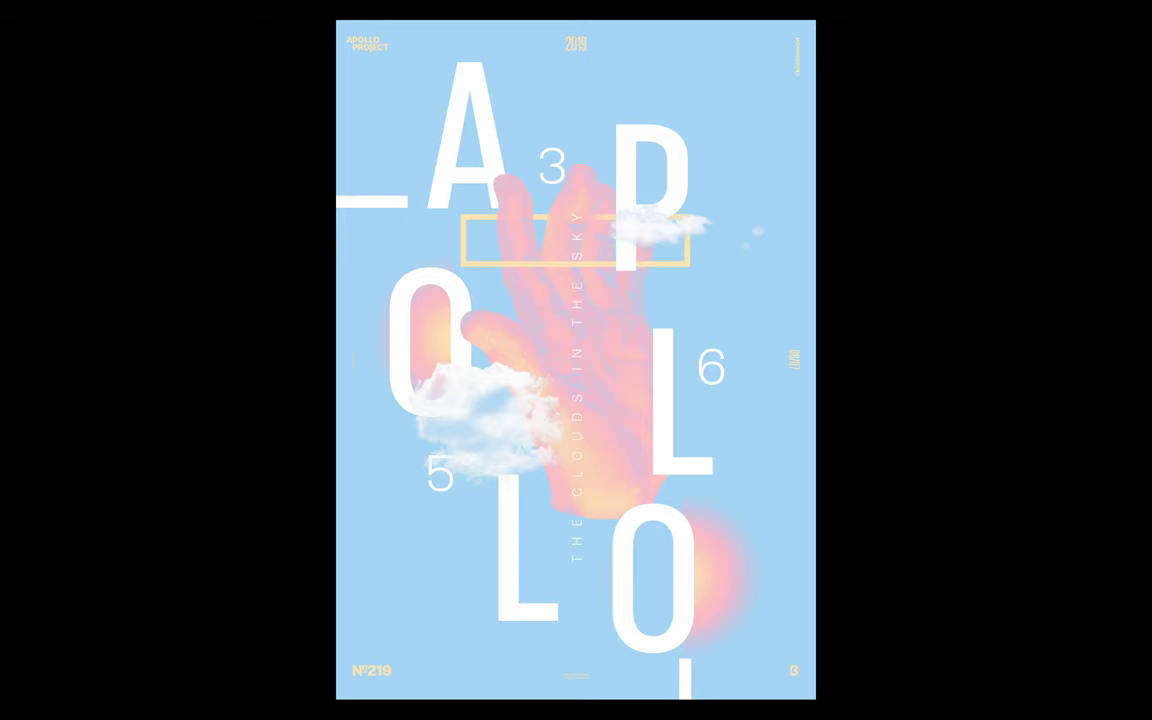